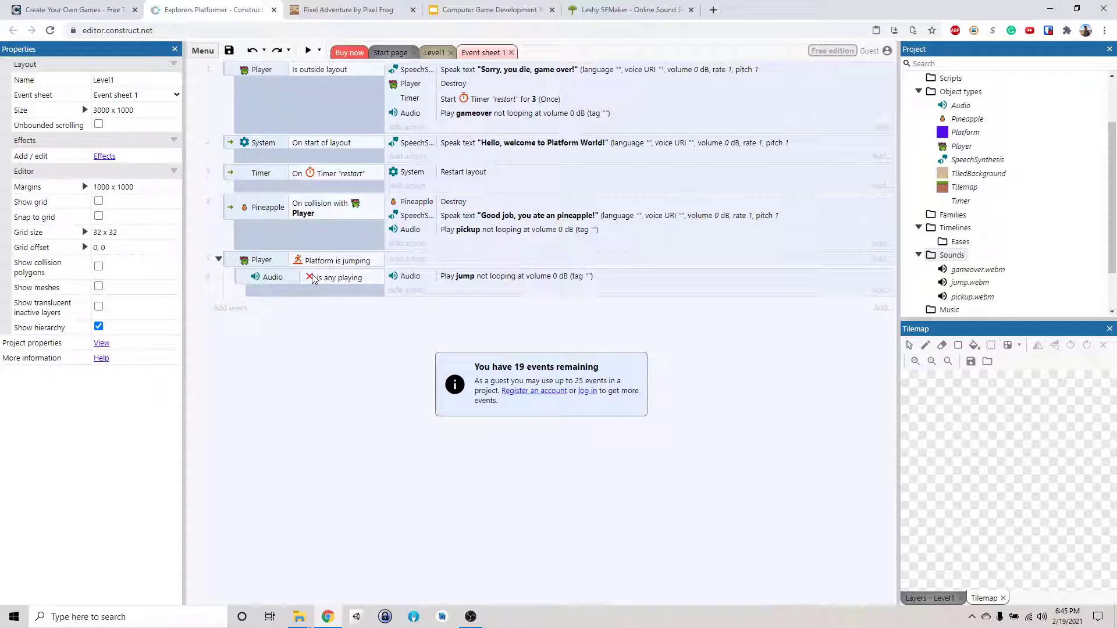
Delete the Player jumping-sound event 5 and its empty leftover, then return to the Level1 layout.
click(220, 260)
right_click(274, 261)
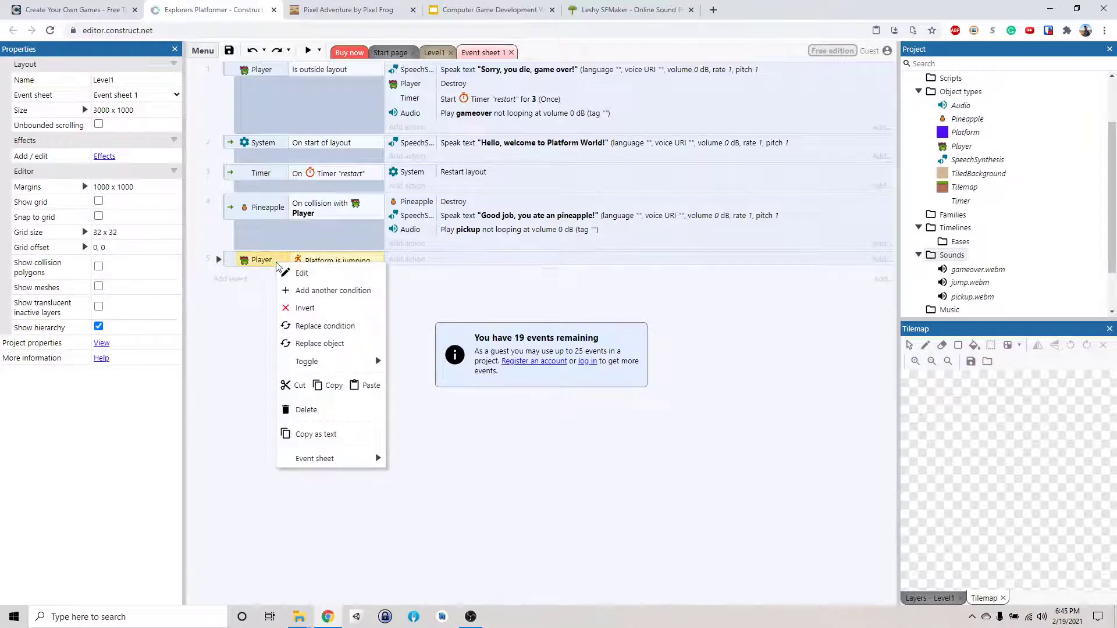
click(326, 411)
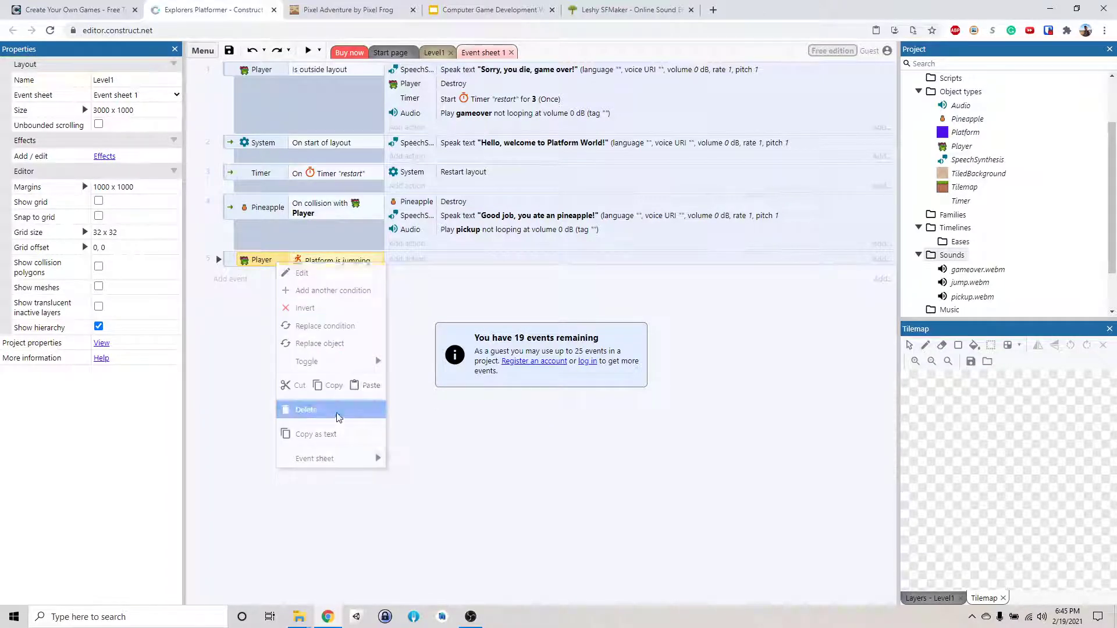
click(722, 348)
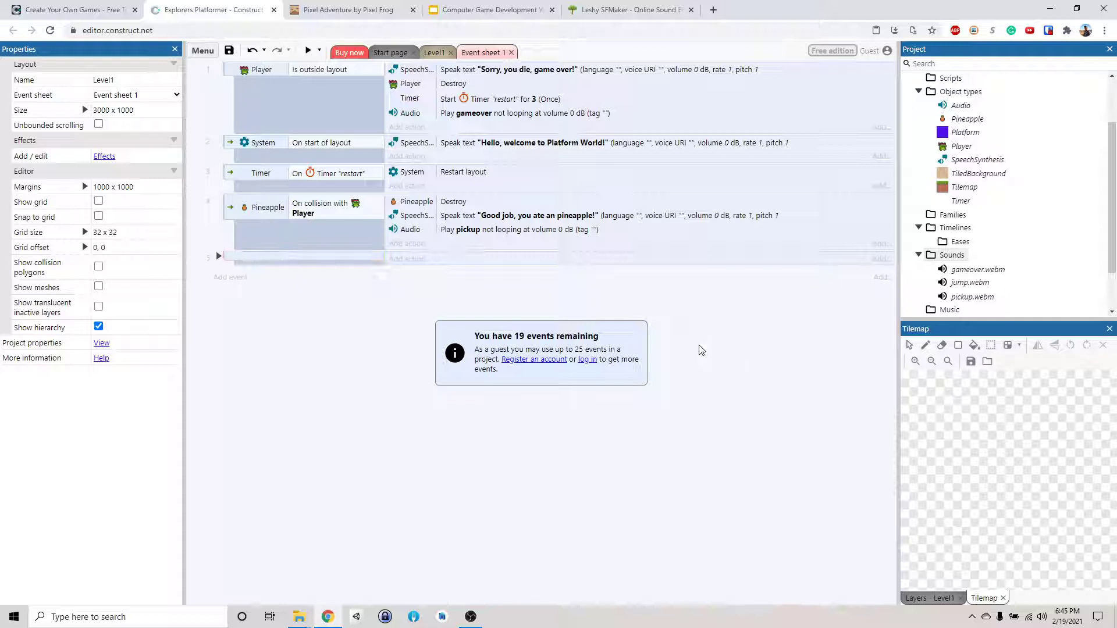
right_click(336, 256)
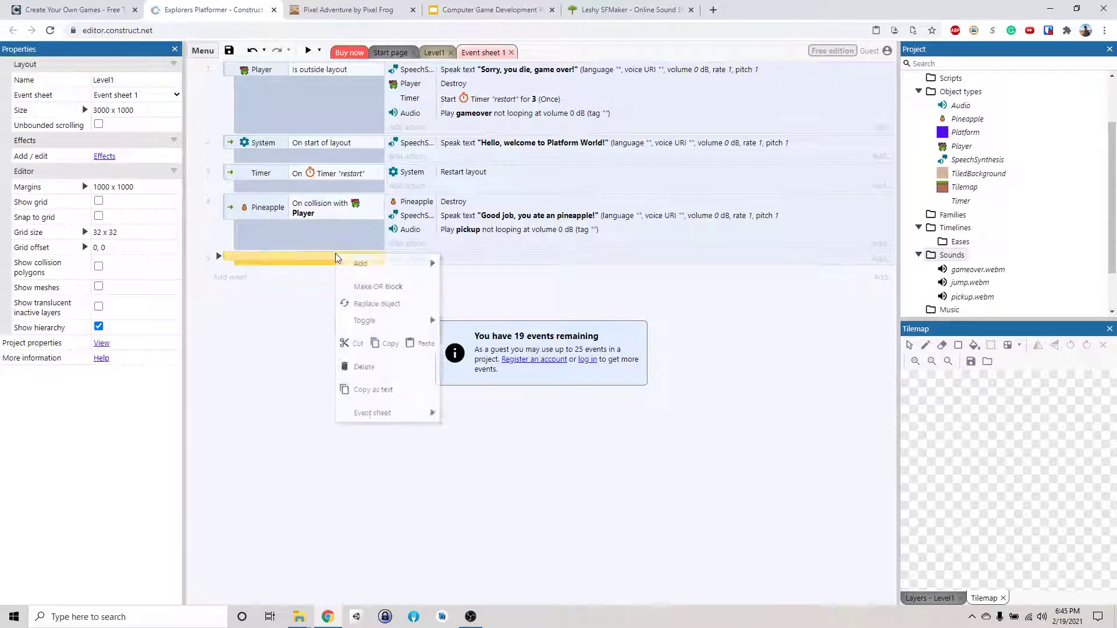
click(381, 375)
click(322, 286)
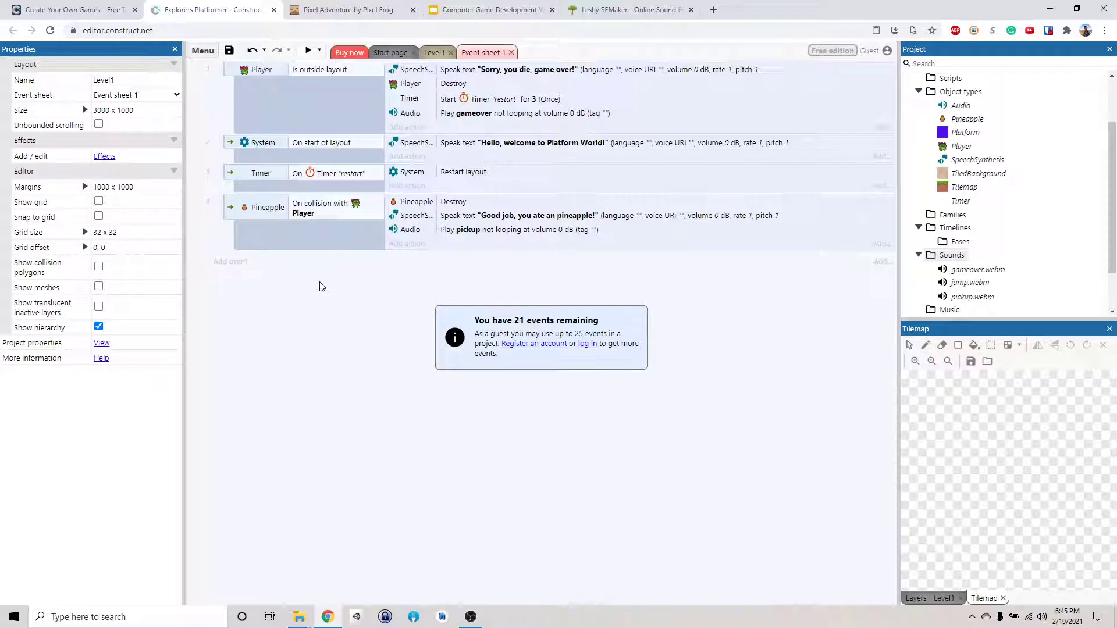
click(433, 53)
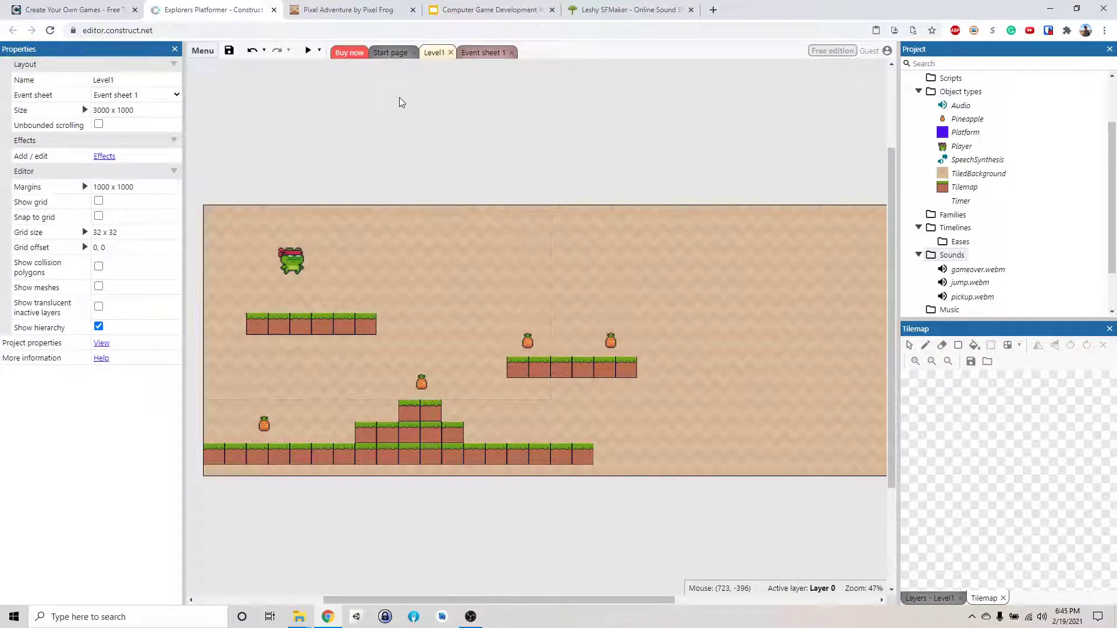
click(308, 50)
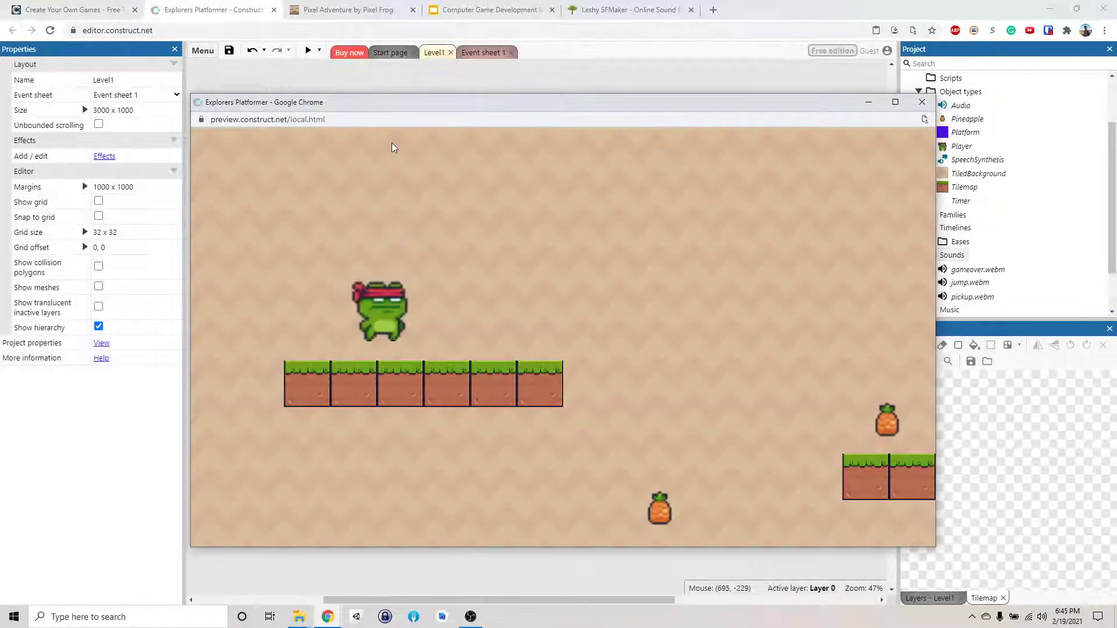
key(Right)
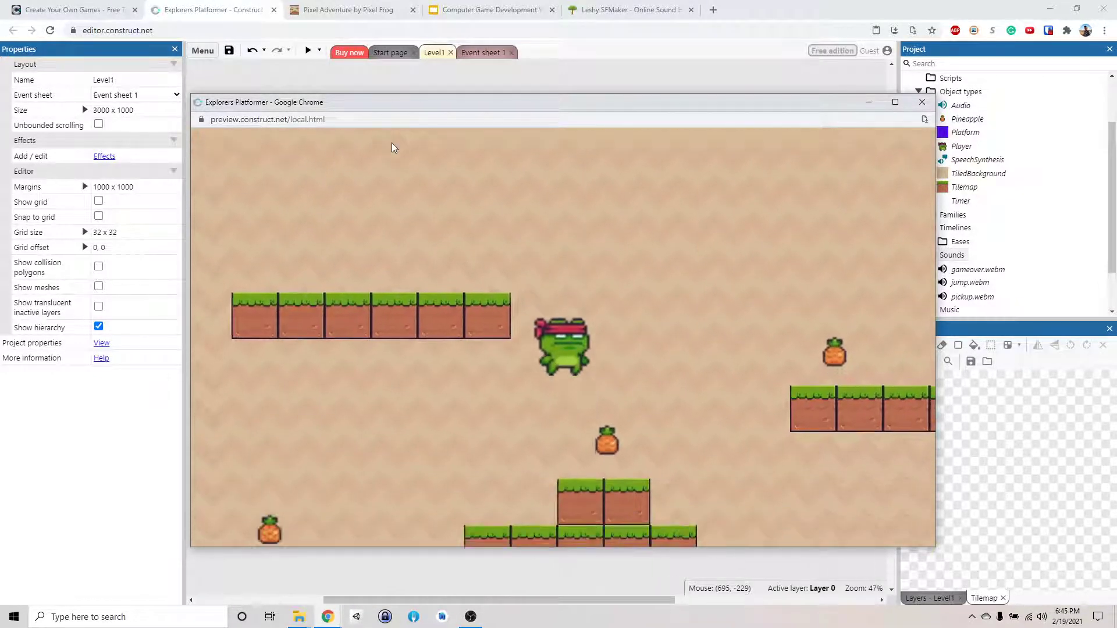
key(Up)
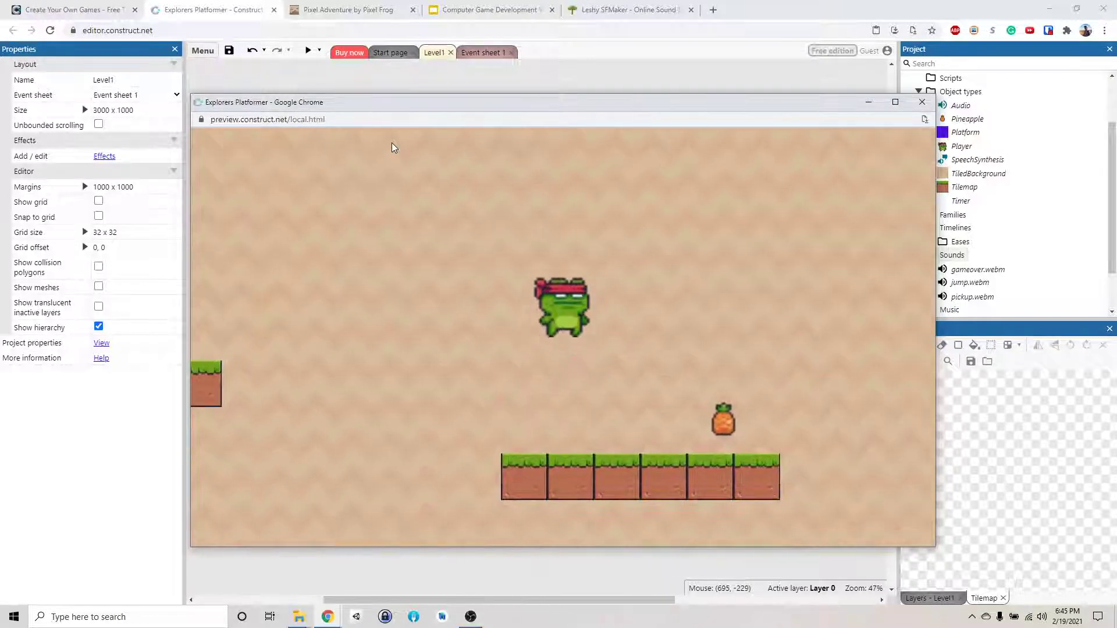
key(Left)
key(Up)
key(Left)
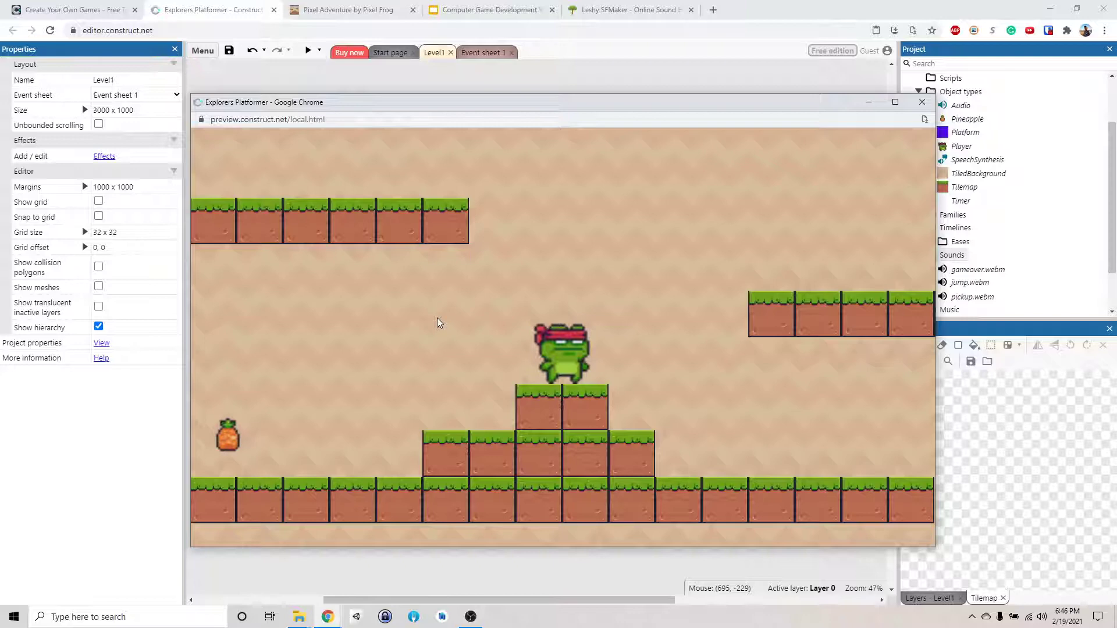
key(Right)
key(Up)
key(Right)
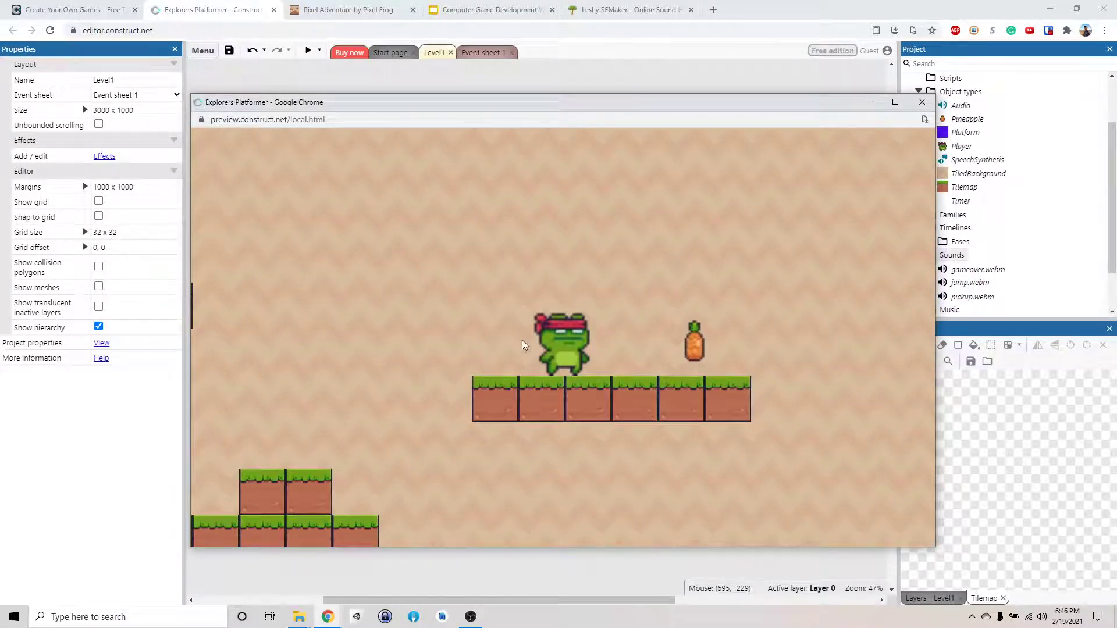
key(Right)
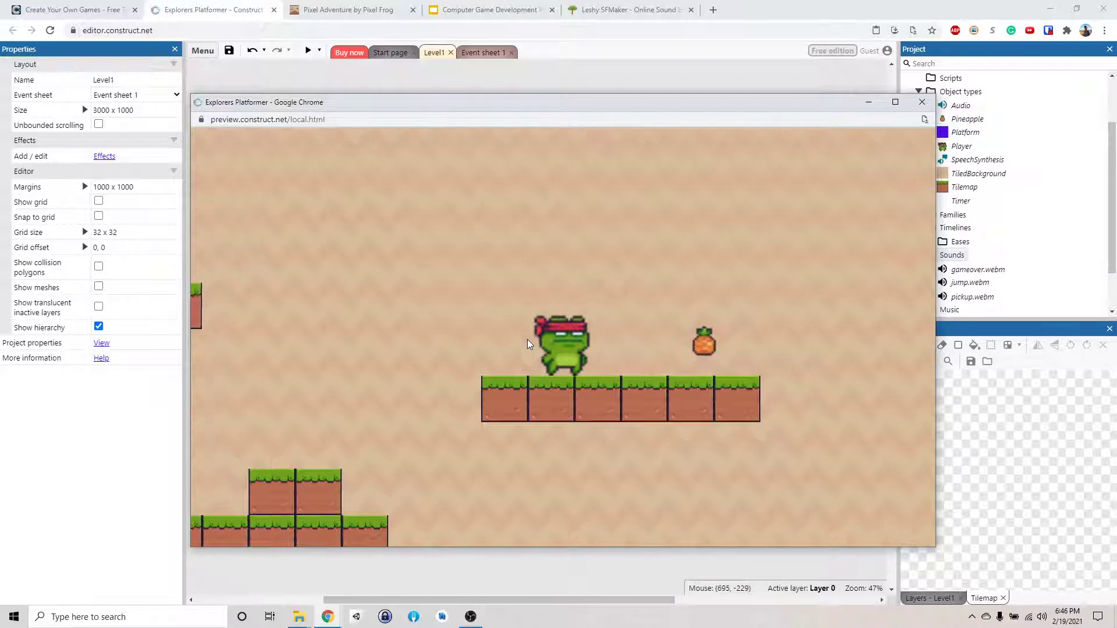
key(Up)
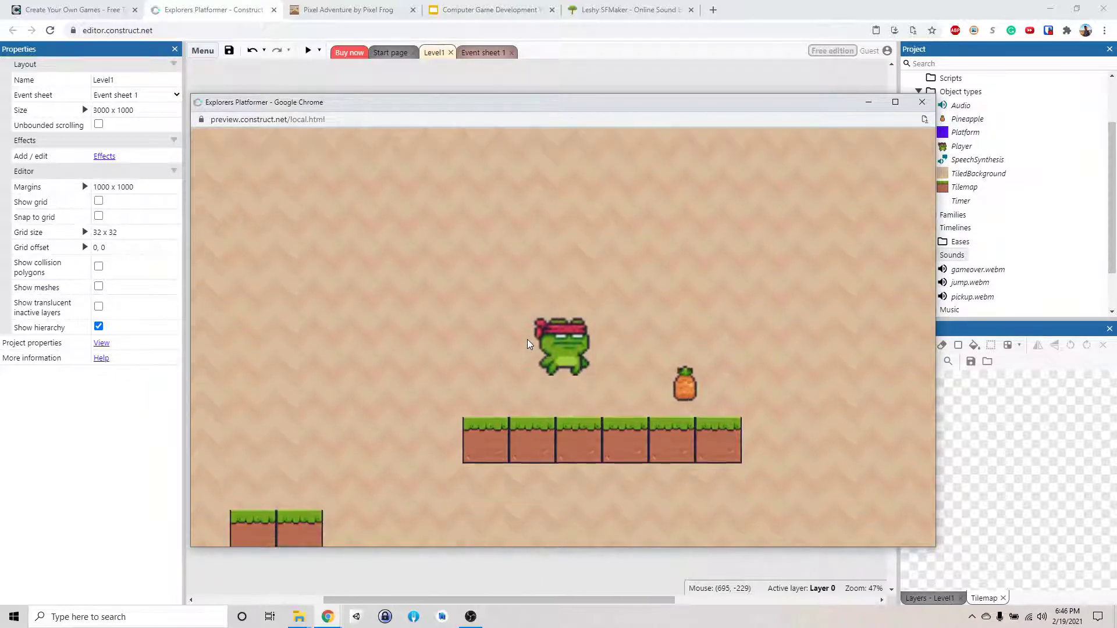
click(923, 102)
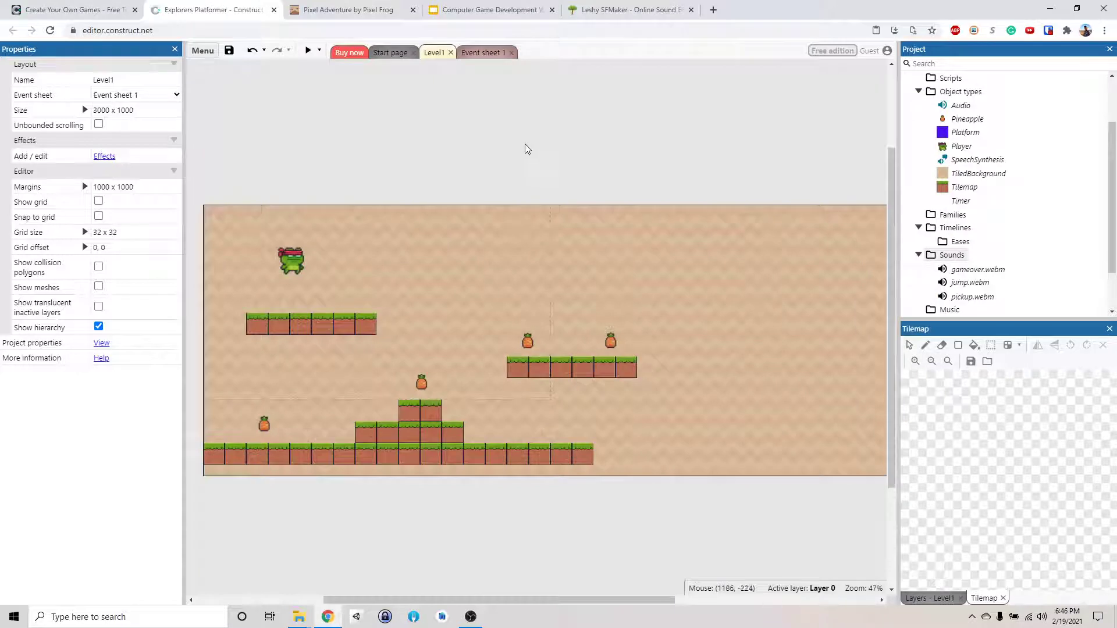
Insert a Keyboard object into the project from the layout, then switch to Event sheet 1.
right_click(402, 142)
click(484, 152)
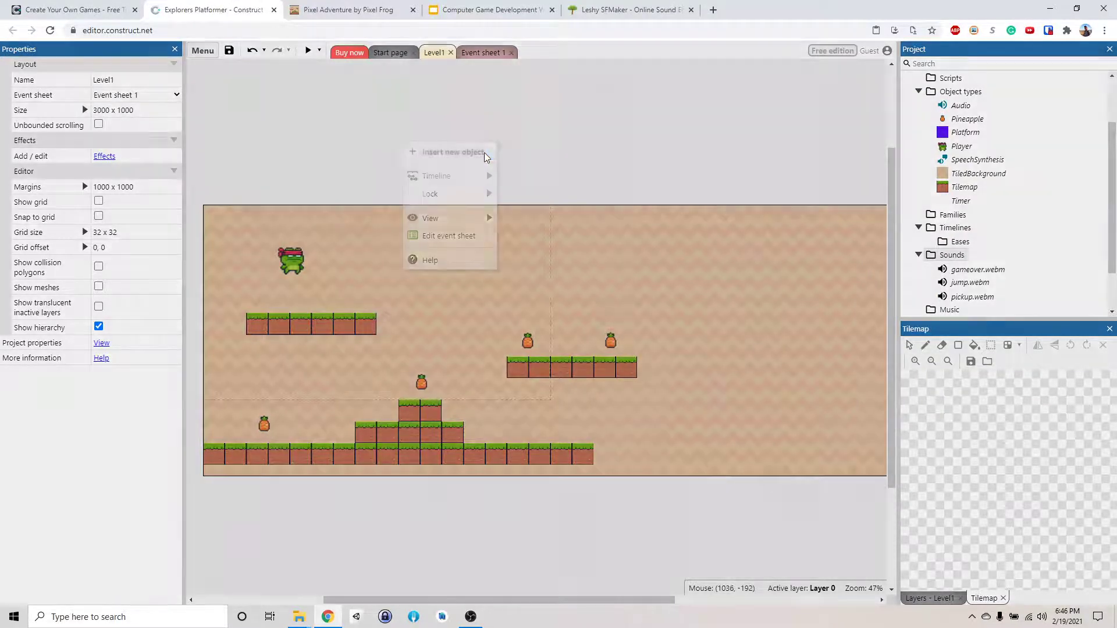
scroll(579, 291, down, 3)
scroll(579, 291, down, 3)
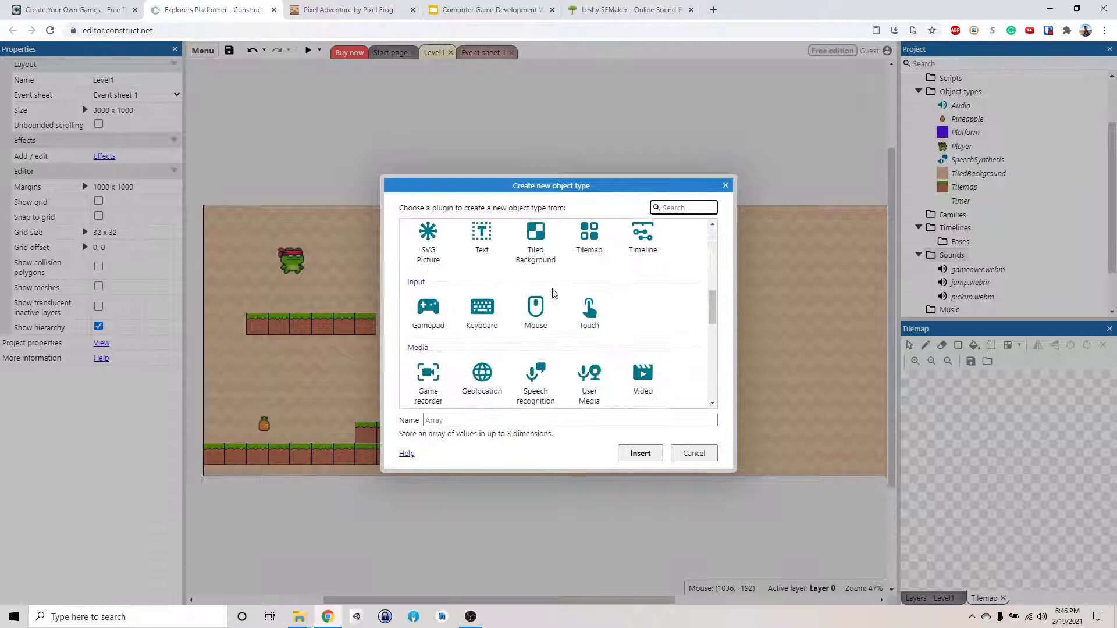
click(482, 308)
click(632, 454)
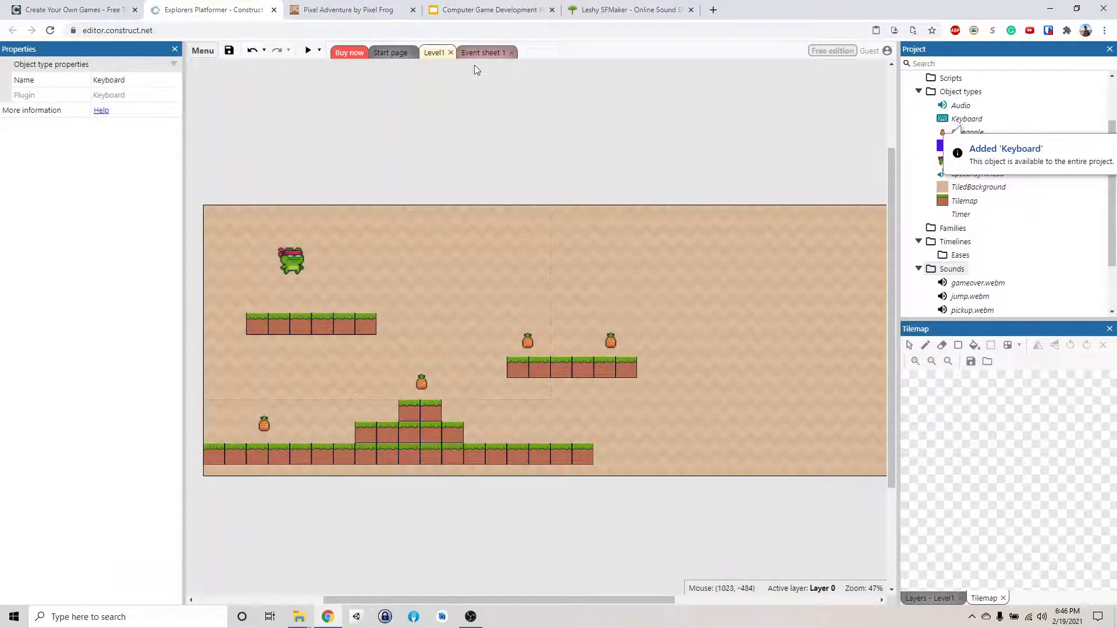
click(482, 53)
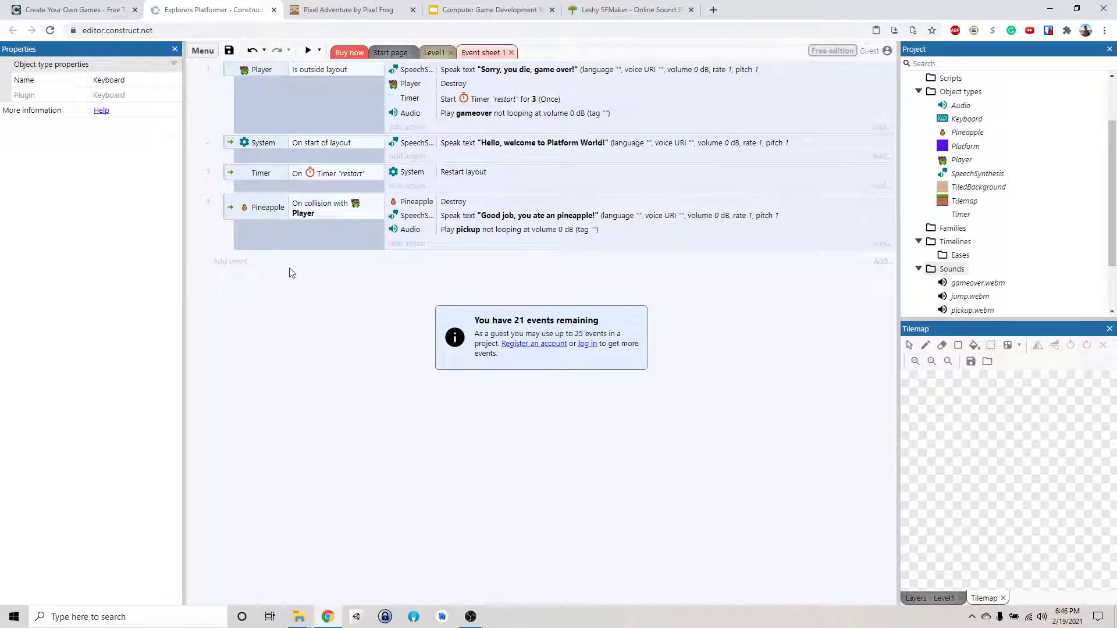
Add a new event with the Keyboard 'On Up arrow pressed' condition.
click(231, 263)
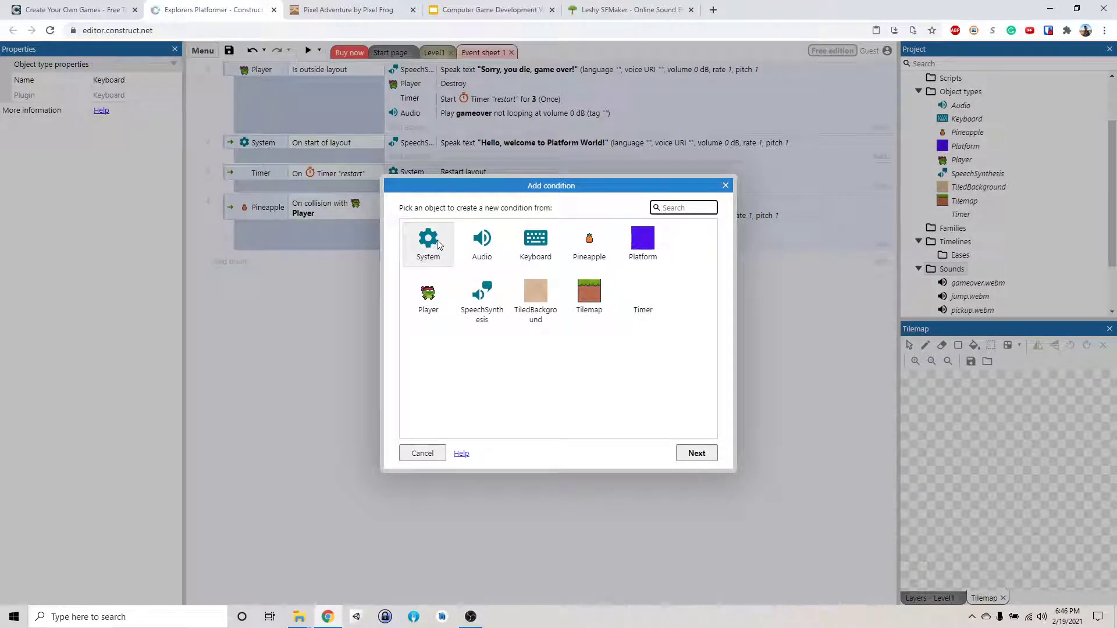
double_click(535, 239)
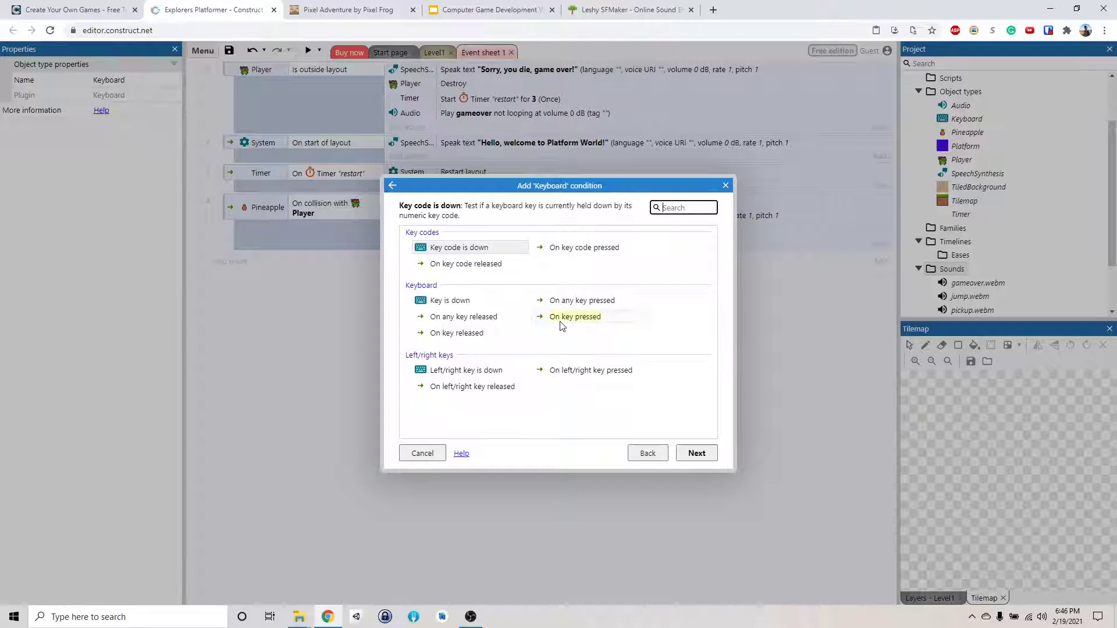
click(586, 323)
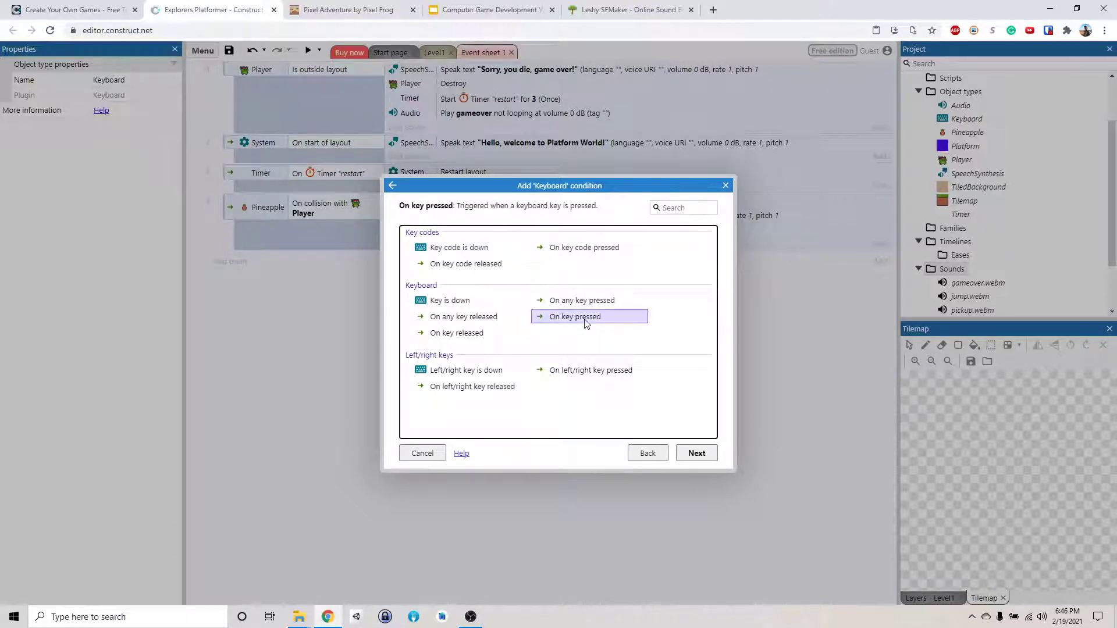
click(682, 450)
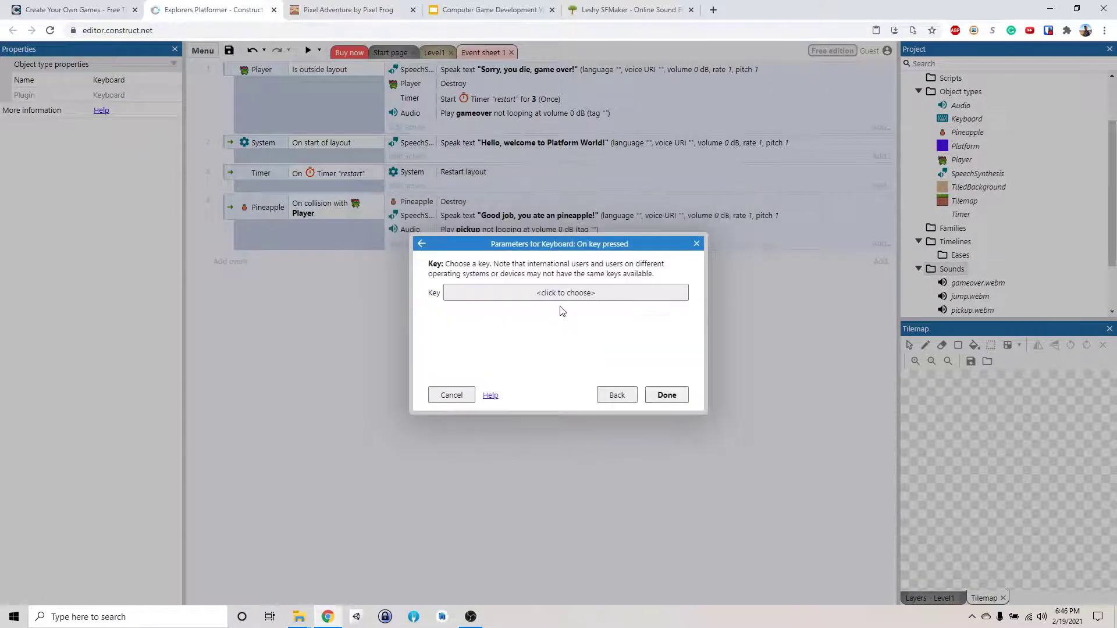
click(562, 296)
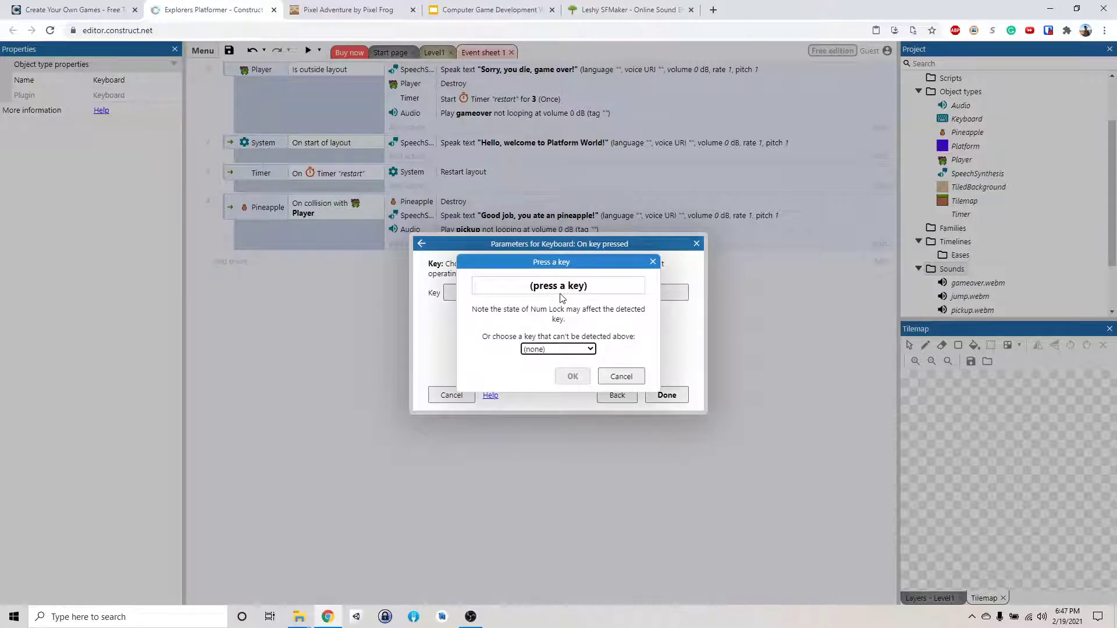
key(Up)
click(573, 376)
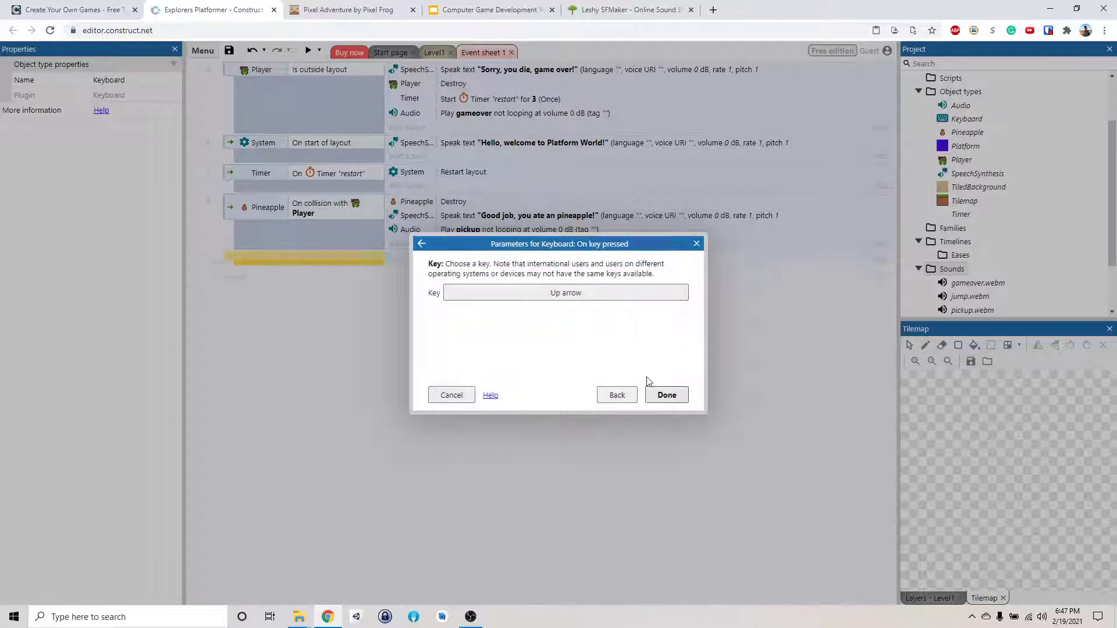
click(653, 394)
Give event 5 an Audio action that plays the jump sound.
click(416, 261)
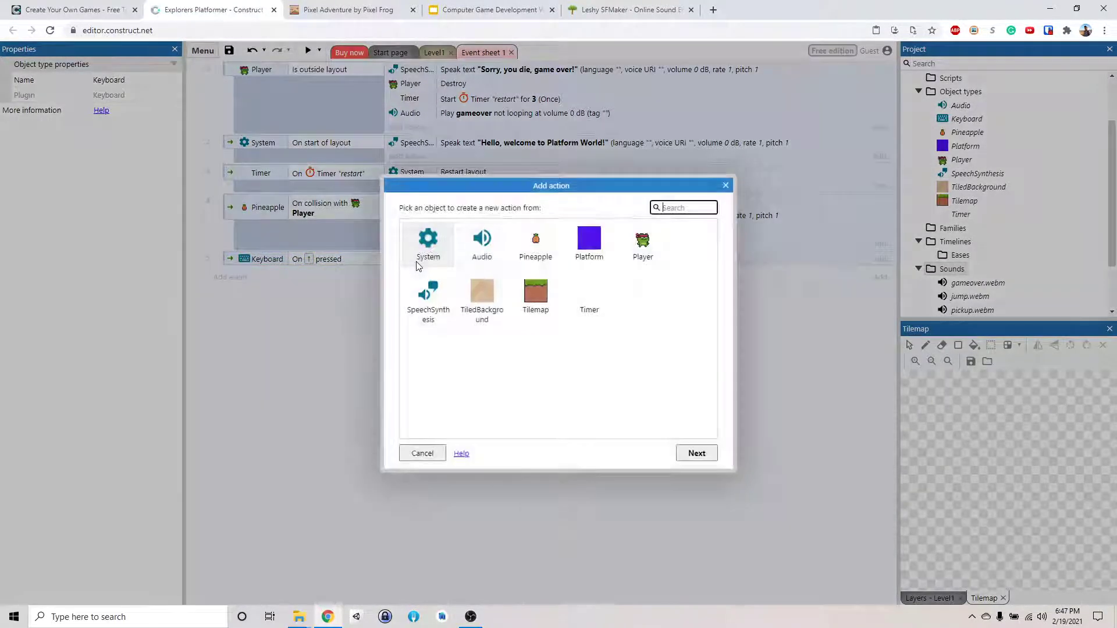
click(476, 253)
double_click(476, 253)
double_click(547, 251)
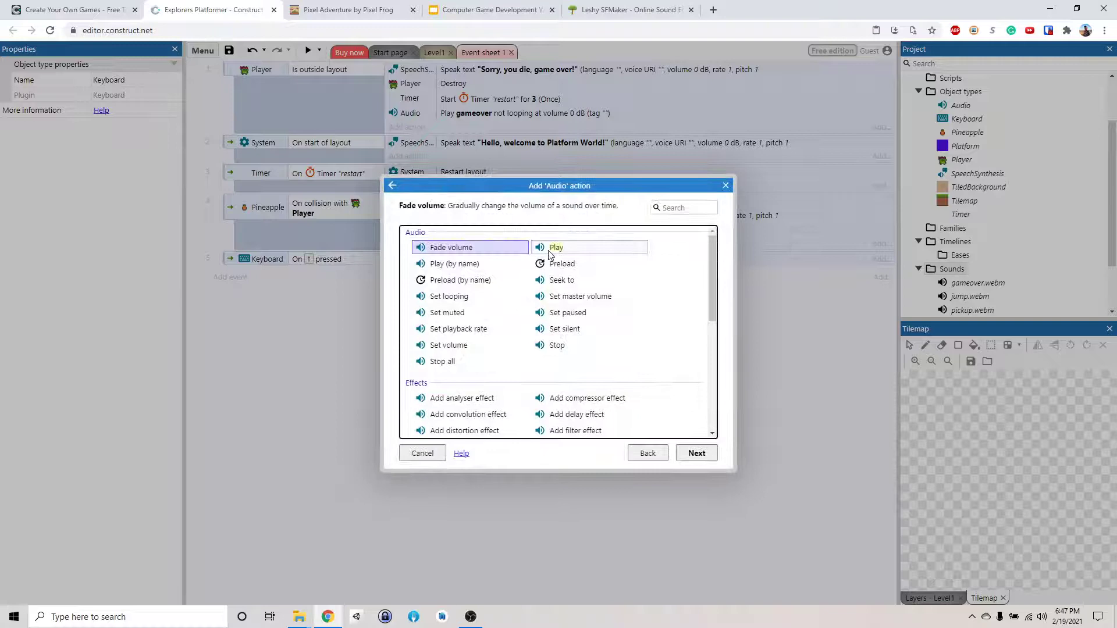
click(514, 292)
click(508, 313)
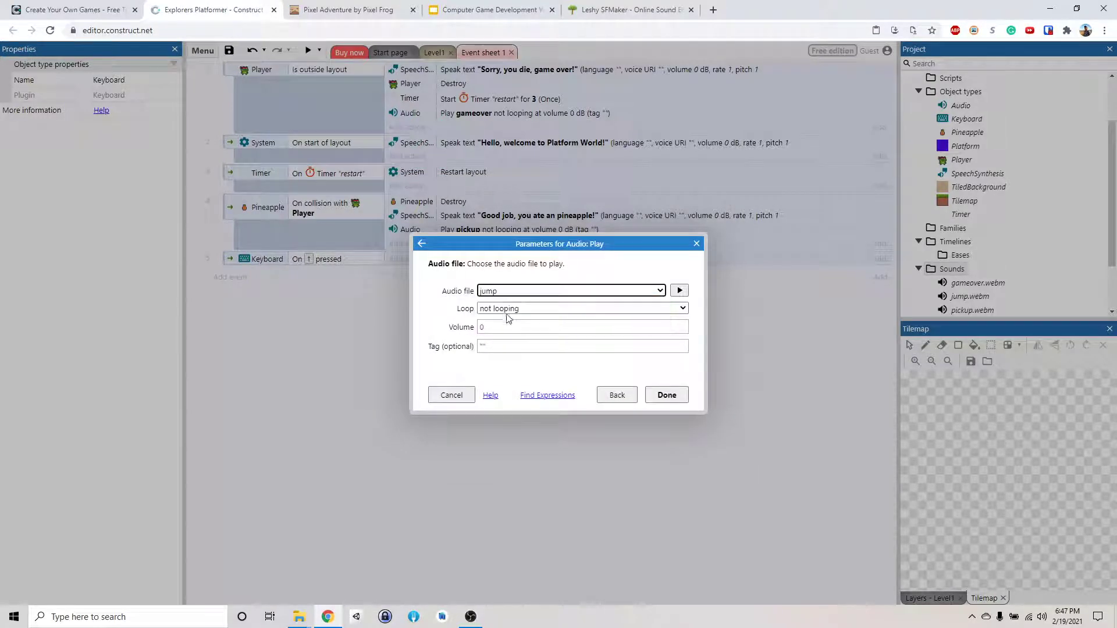
click(667, 396)
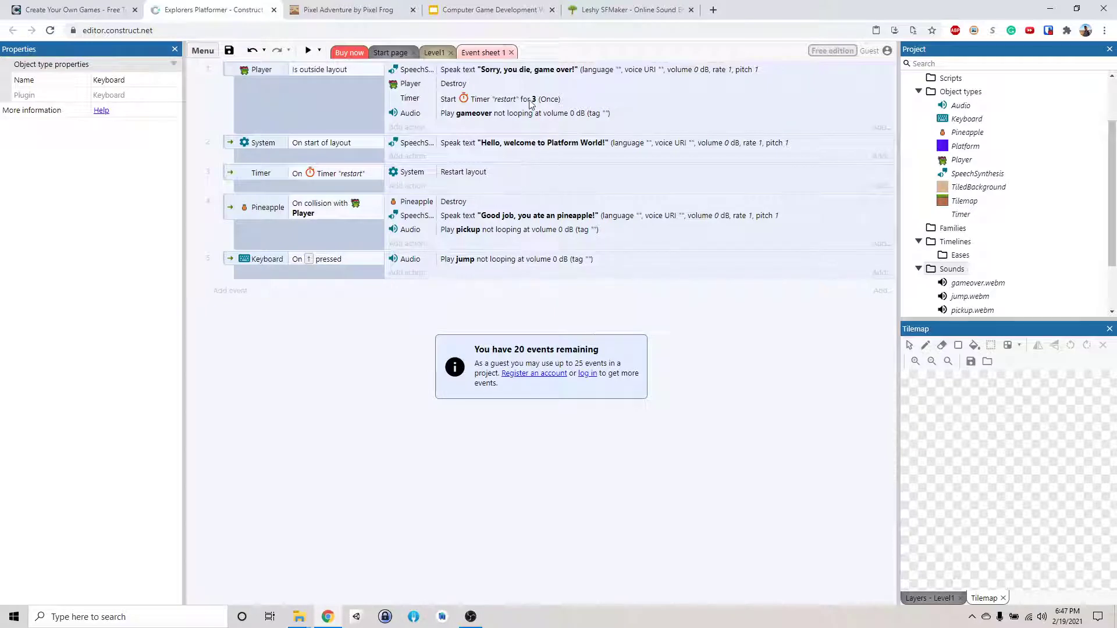
Delete the 'you die' and 'Good job' Speak text actions, then launch the preview.
right_click(549, 71)
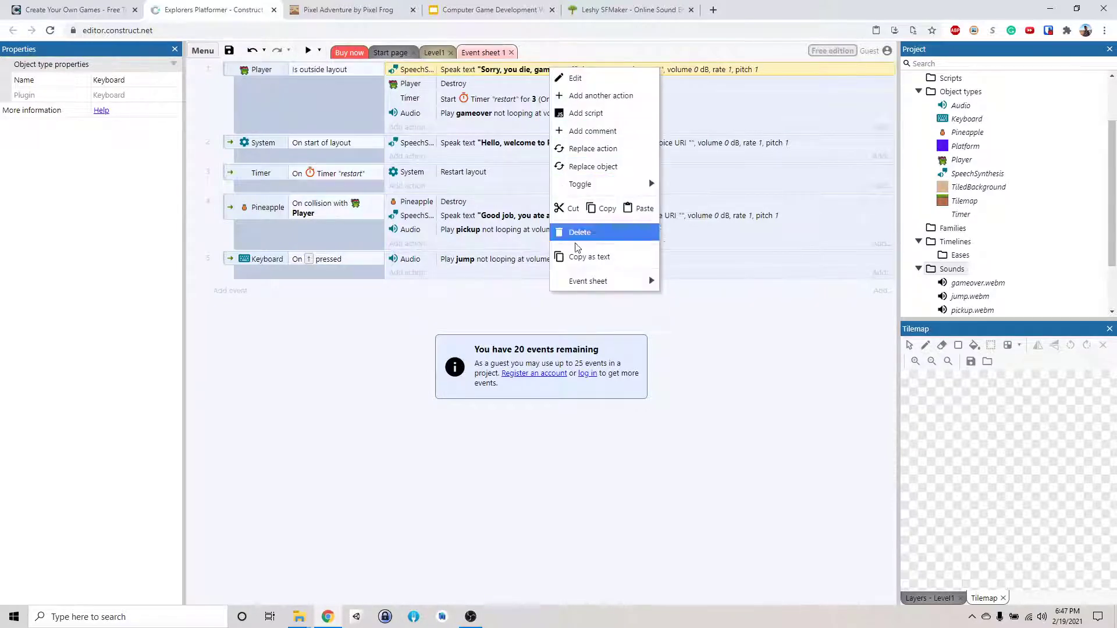
click(587, 233)
right_click(512, 201)
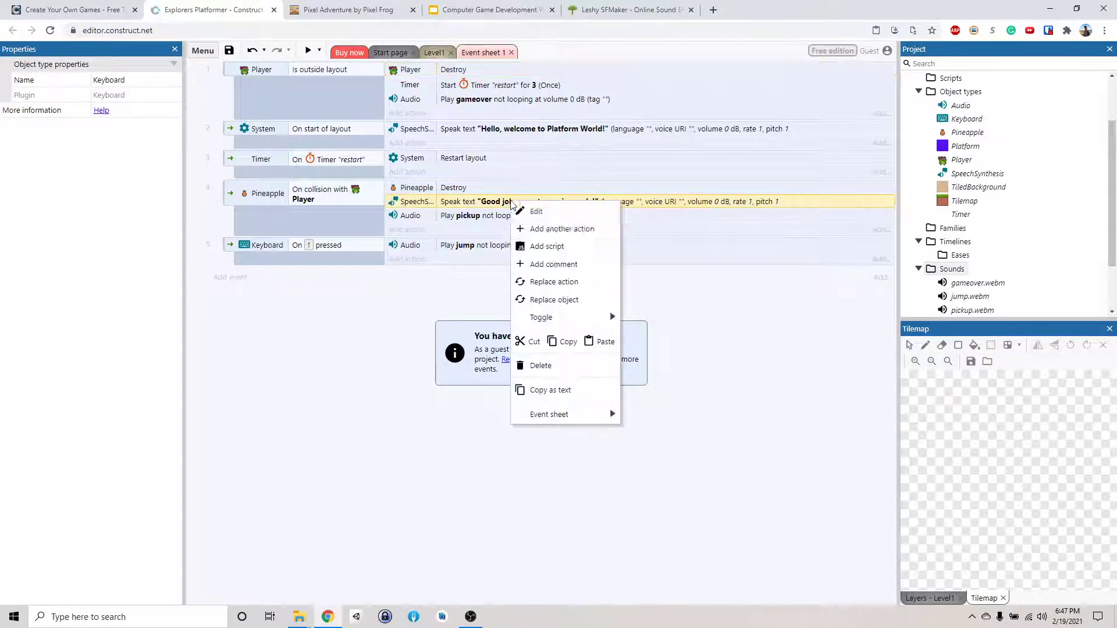
click(541, 365)
click(735, 335)
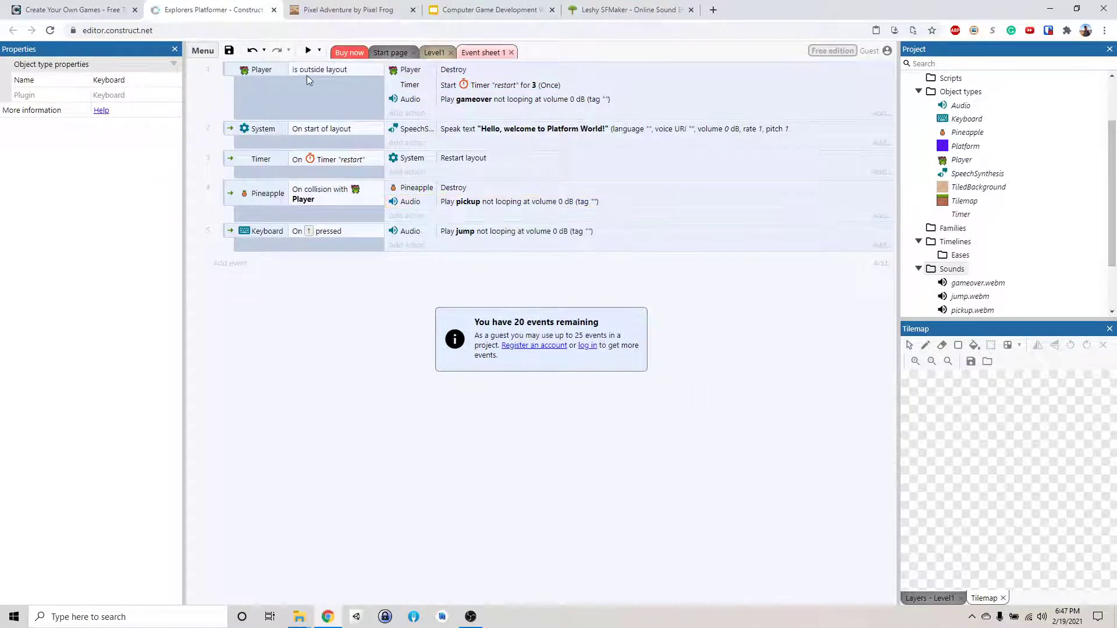
click(308, 50)
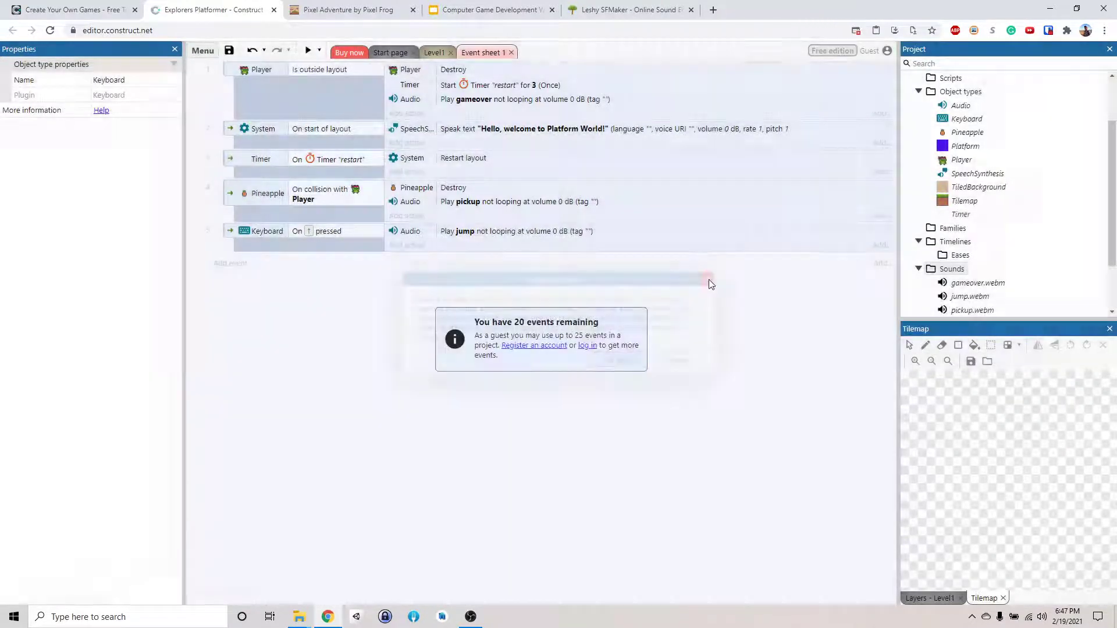
Dismiss the Popup Blocked warning, always allow pop-ups from the editor, and rerun the preview.
click(711, 277)
click(858, 30)
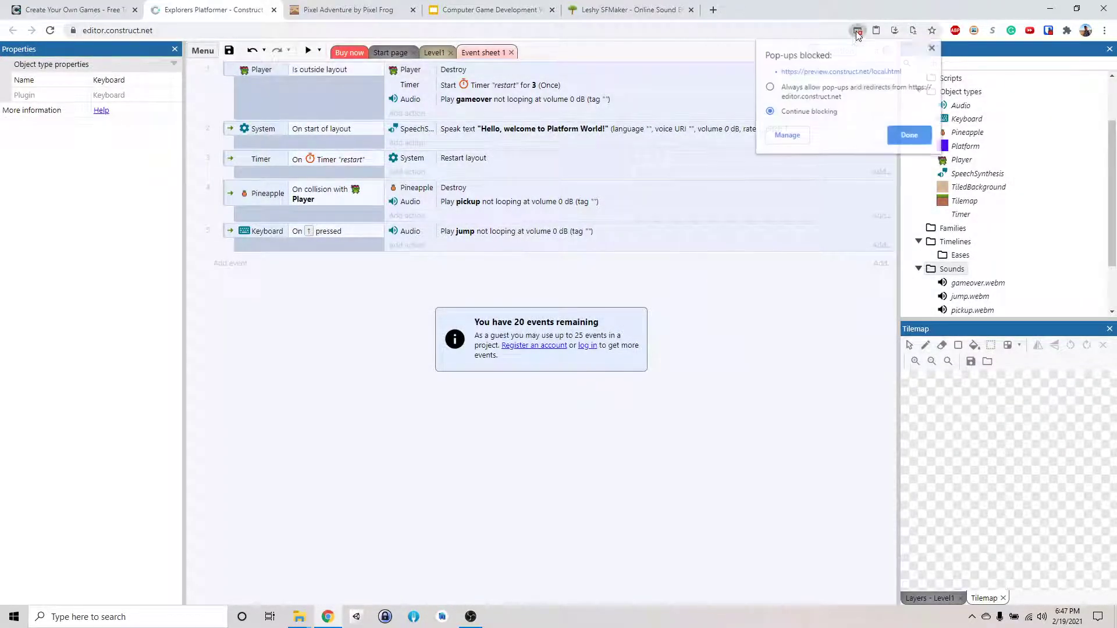
click(810, 93)
click(906, 135)
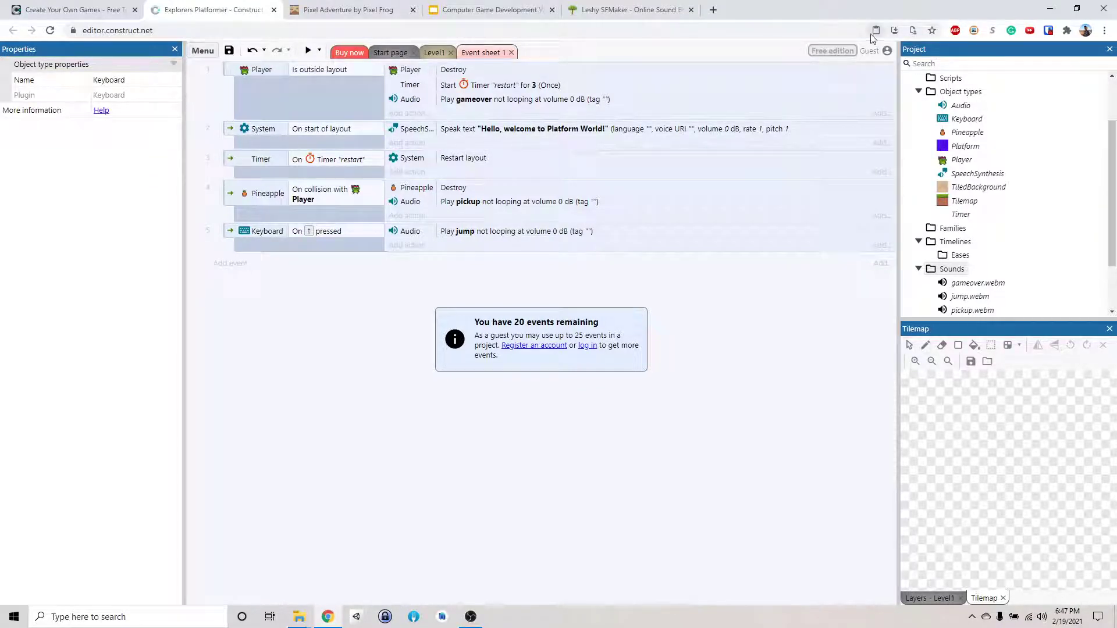
click(308, 50)
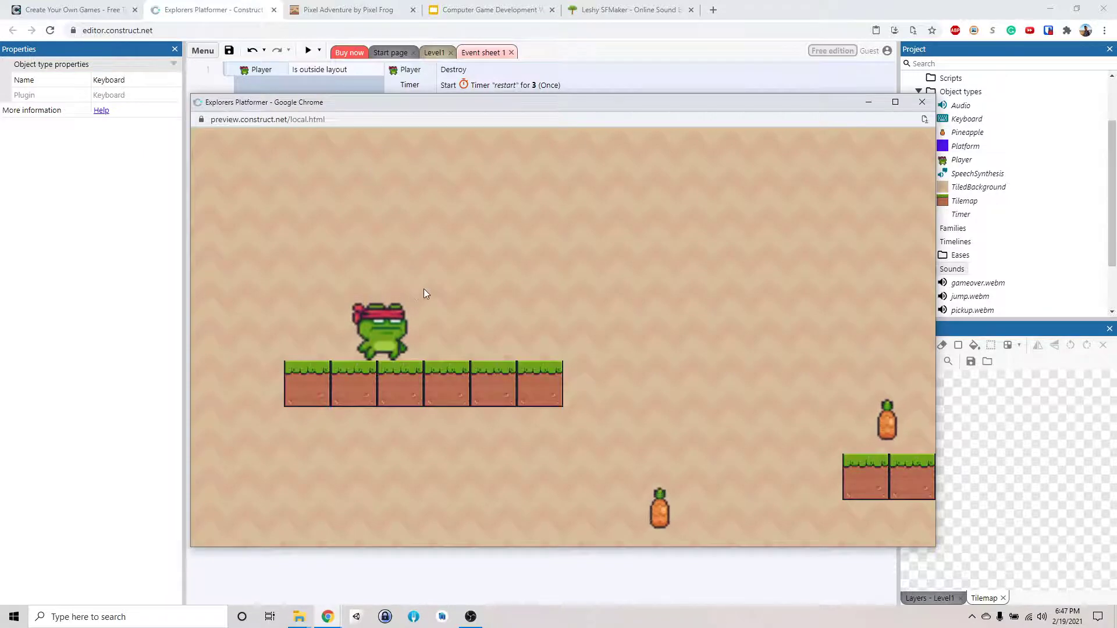
Run and jump the frog left and right with the arrow keys, then close the preview.
key(Right)
key(Up)
key(Right)
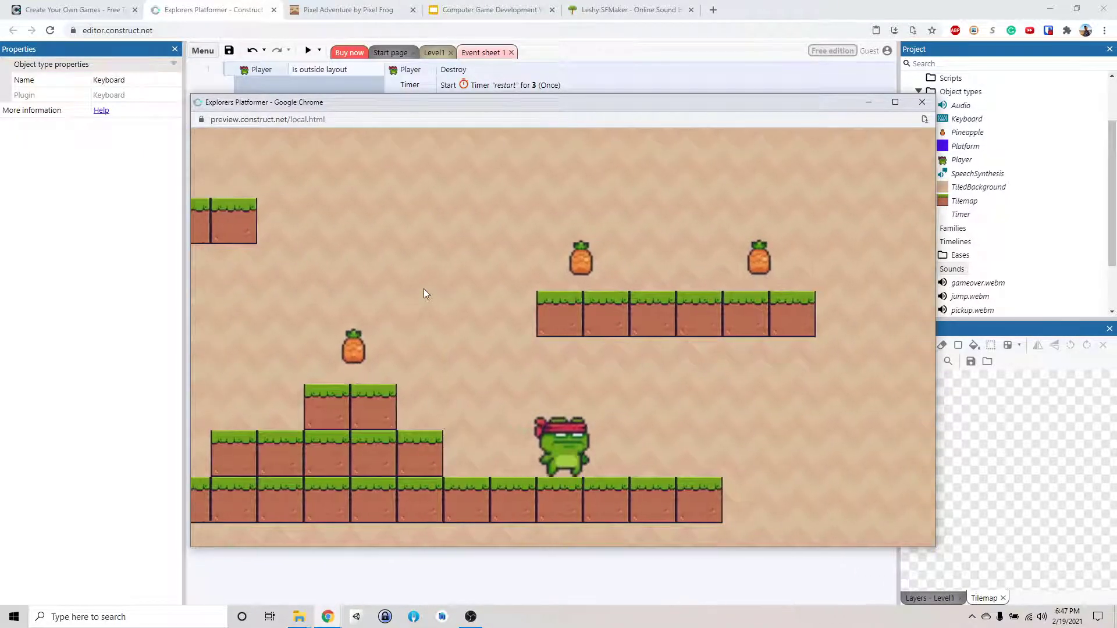
key(Left)
key(Up)
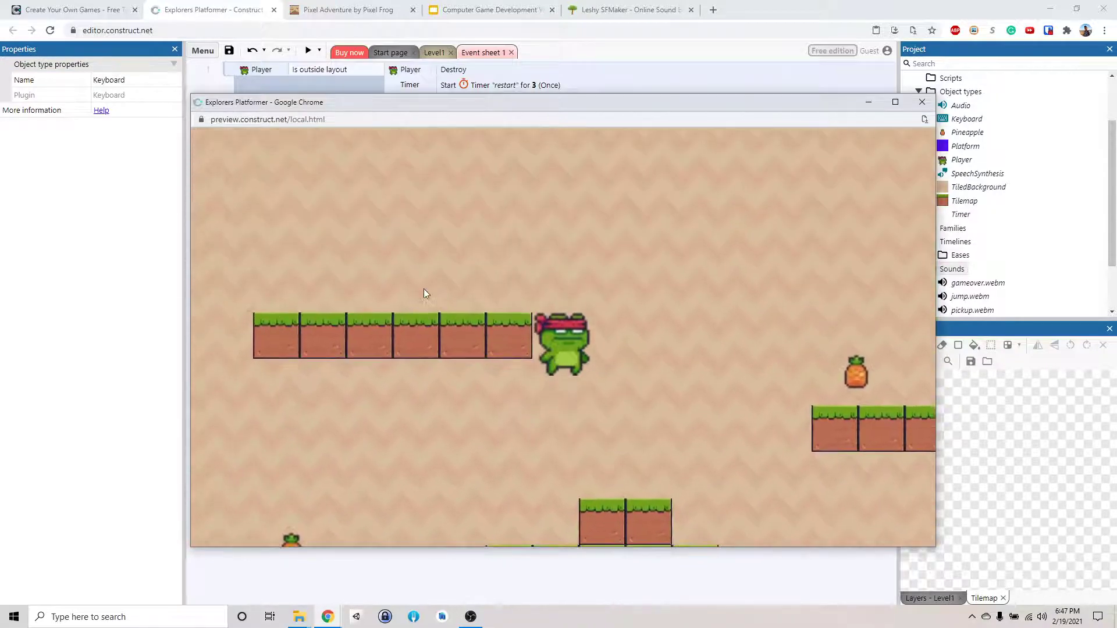
key(Left)
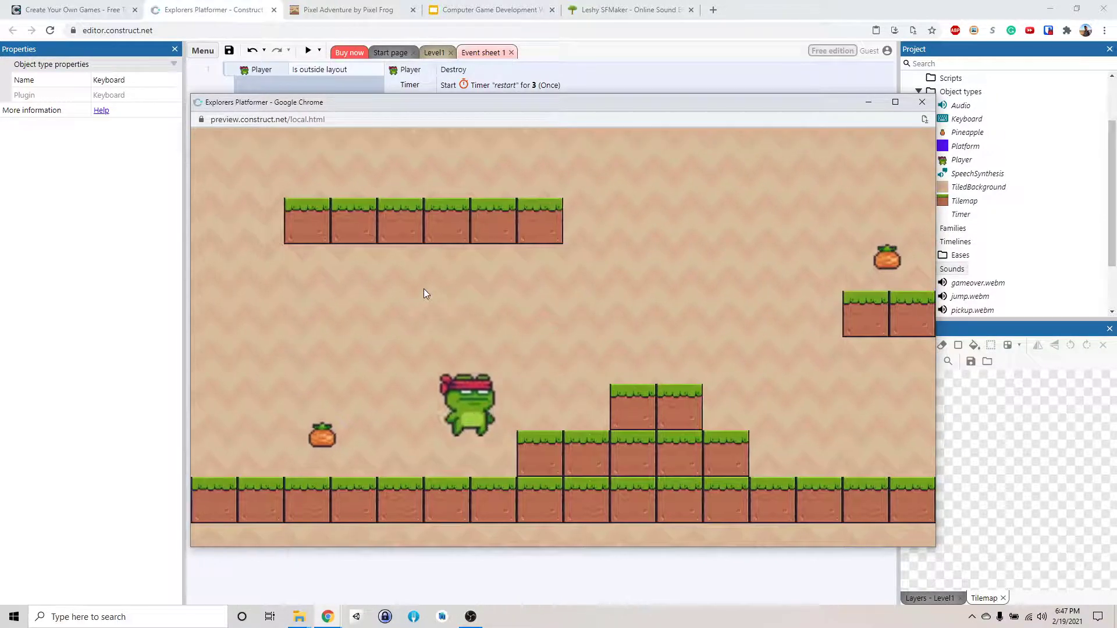
key(Up)
key(Right)
key(Right)
key(Up)
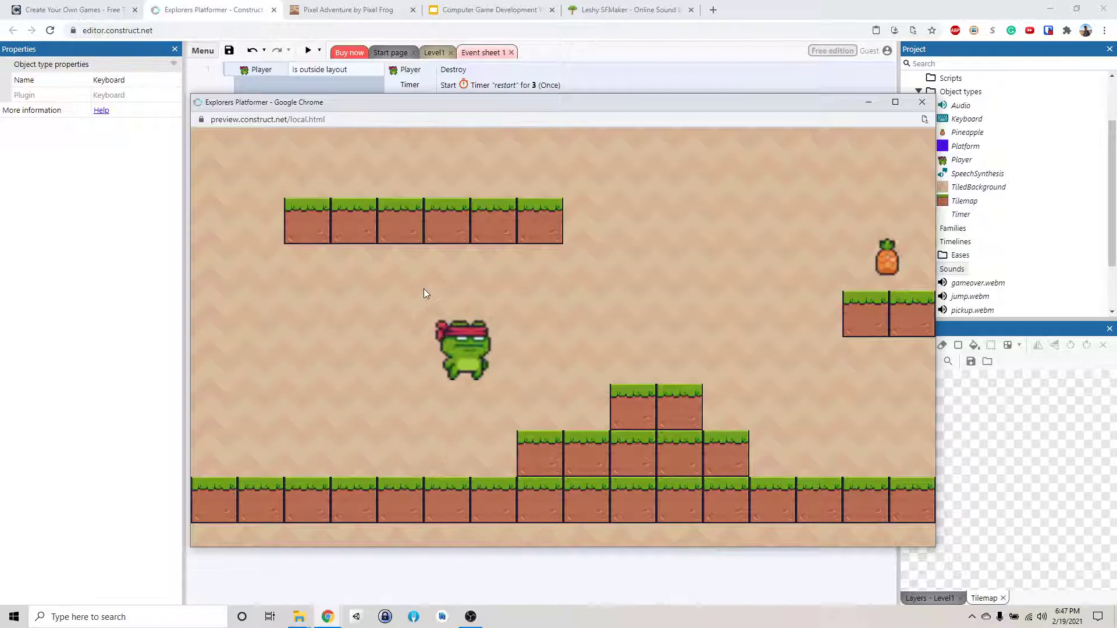
key(Right)
key(Up)
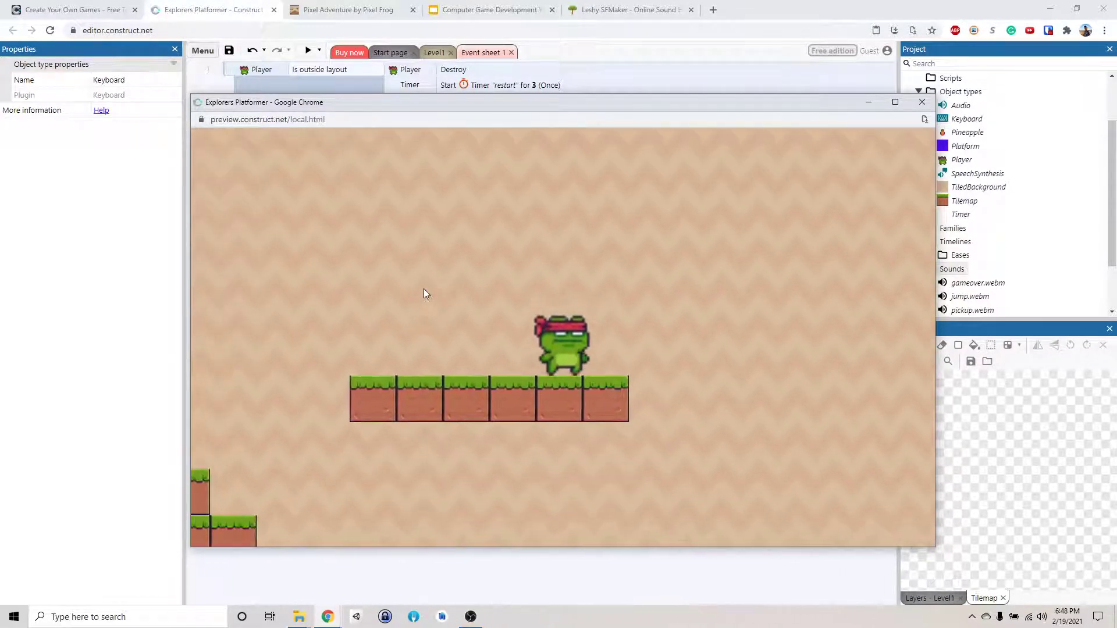
key(Left)
key(Up)
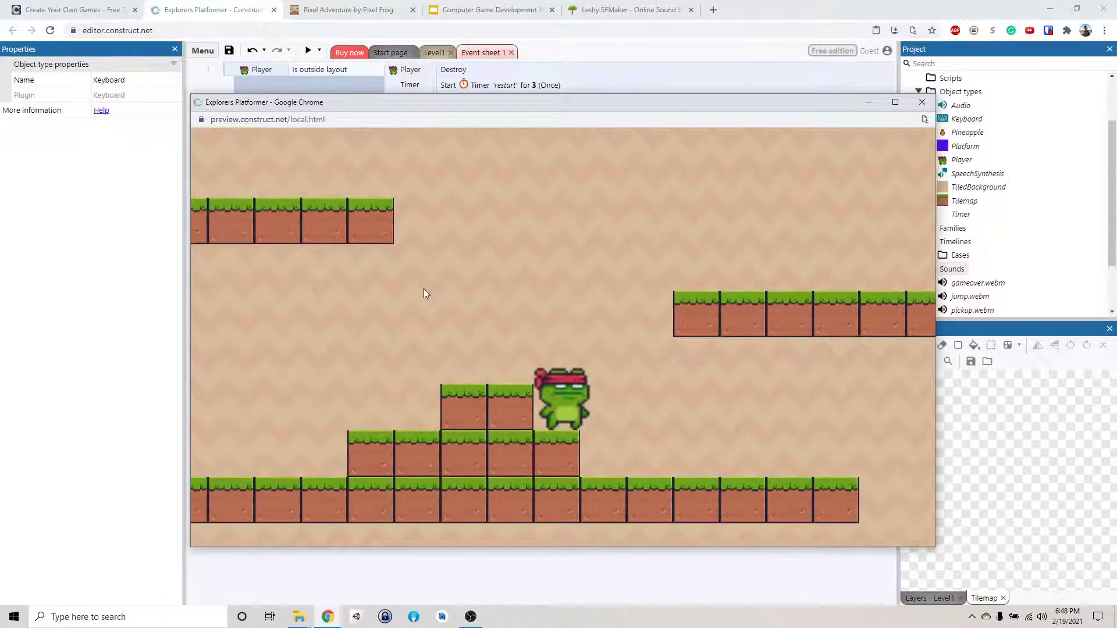
key(Right)
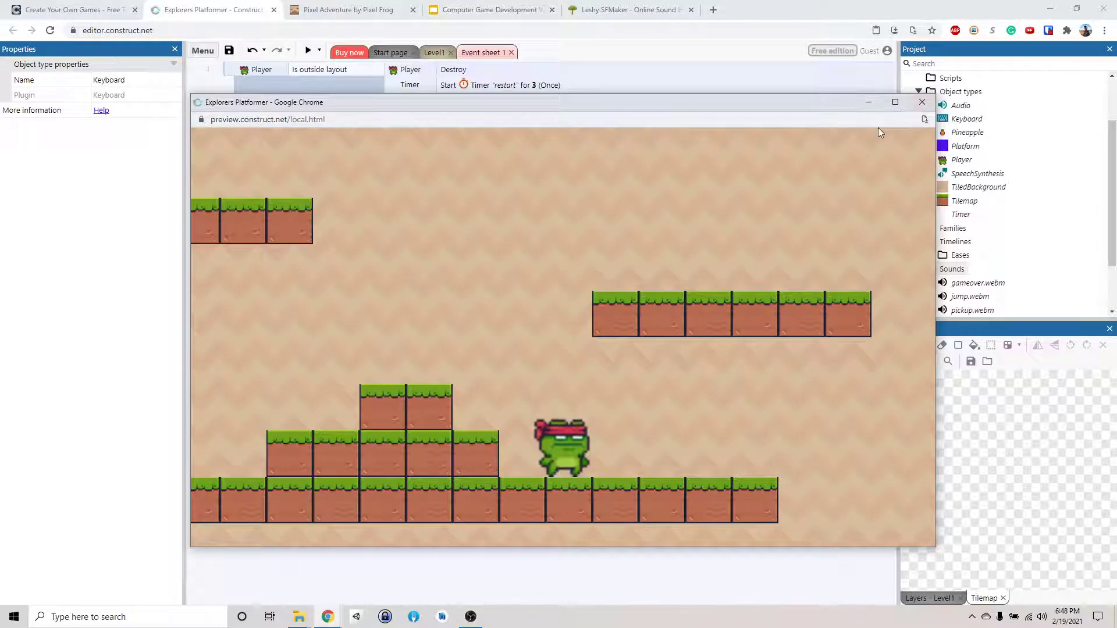
key(Left)
key(Up)
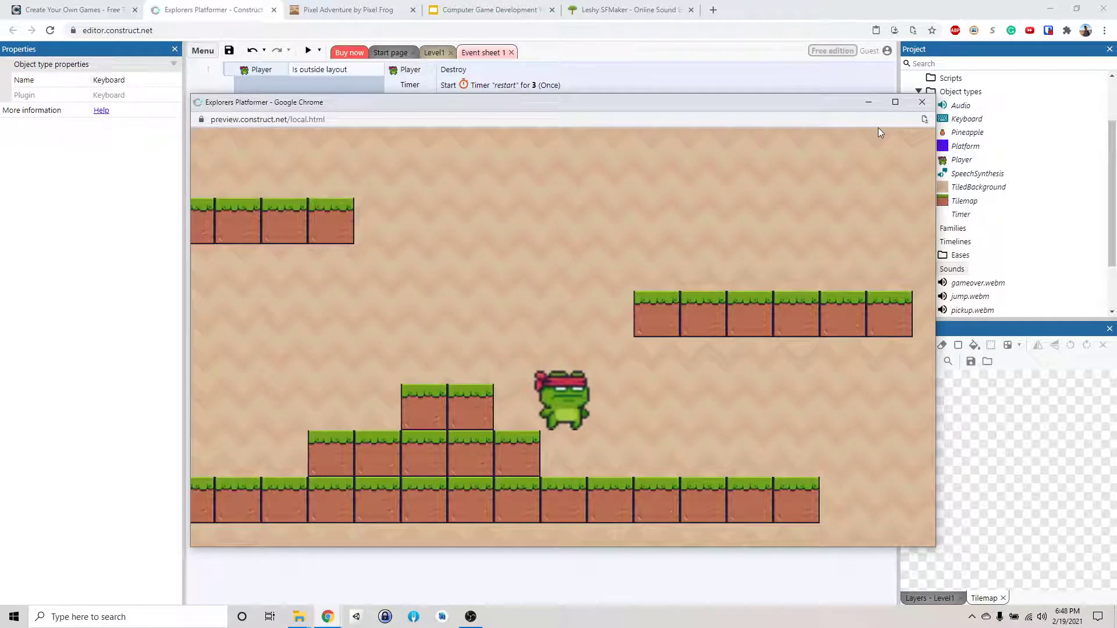
key(Left)
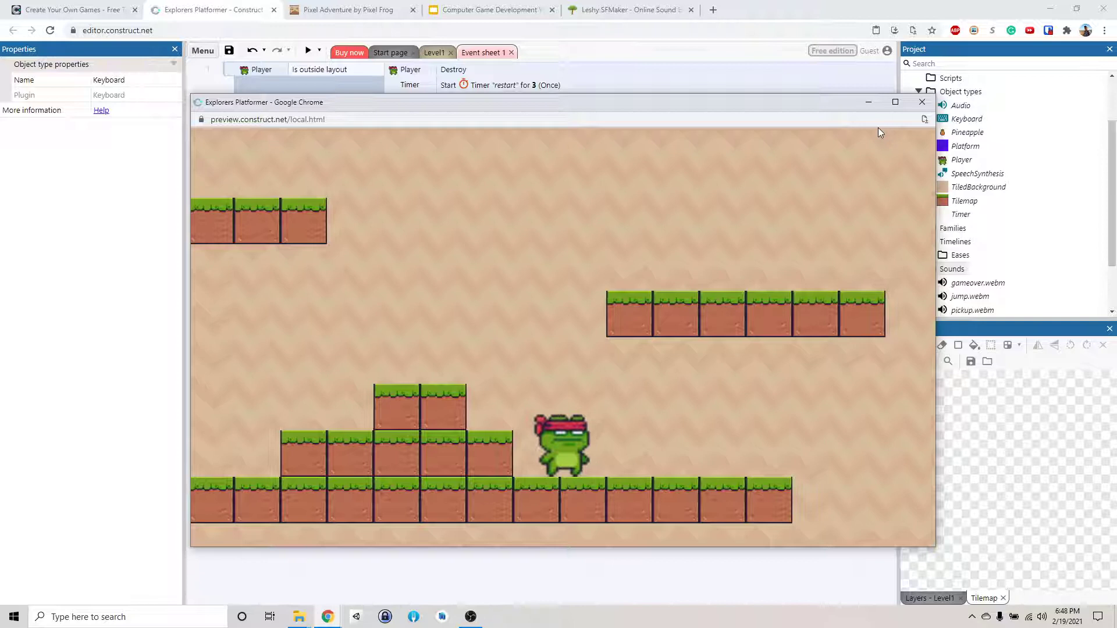
click(922, 102)
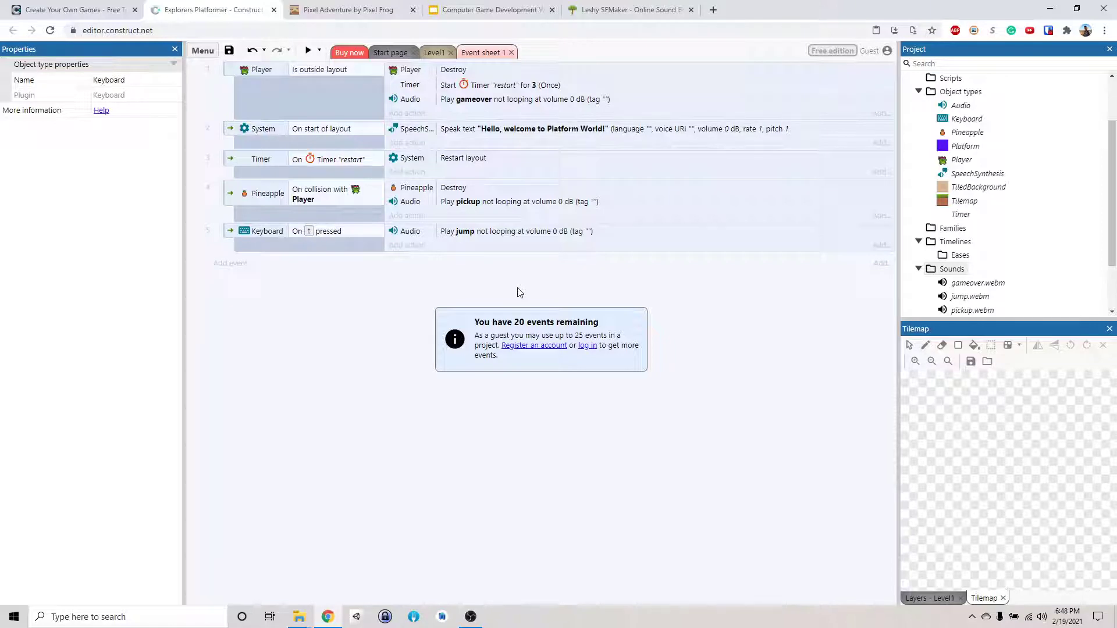
Switch to the Level1 layout and select the Tilemap.
click(434, 54)
click(297, 263)
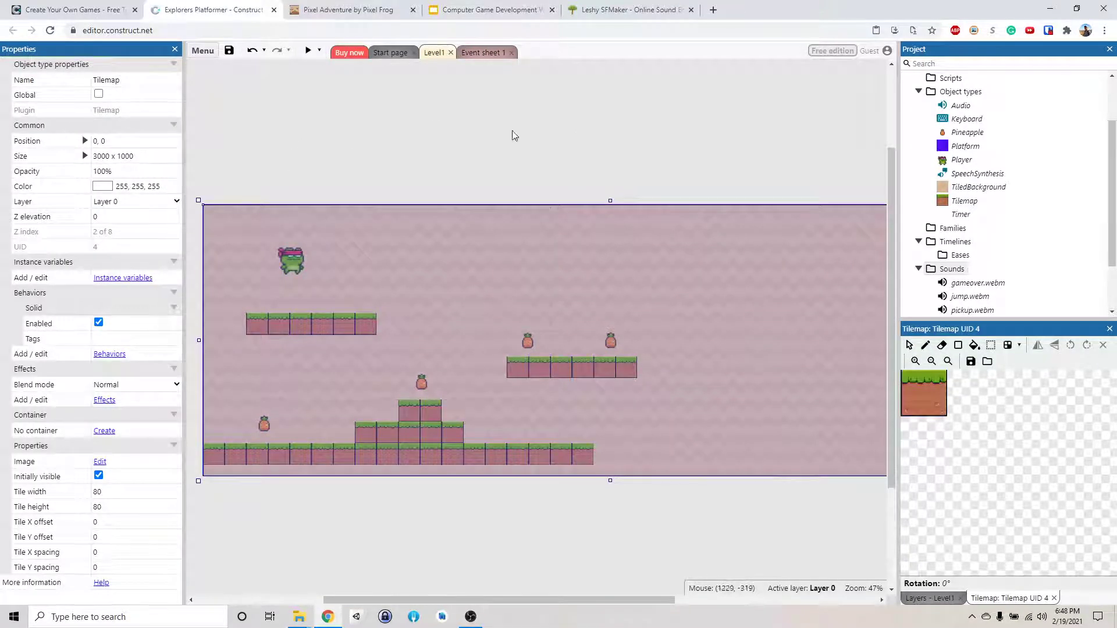
Select the Player object and open its Animations editor from the Properties panel.
click(960, 160)
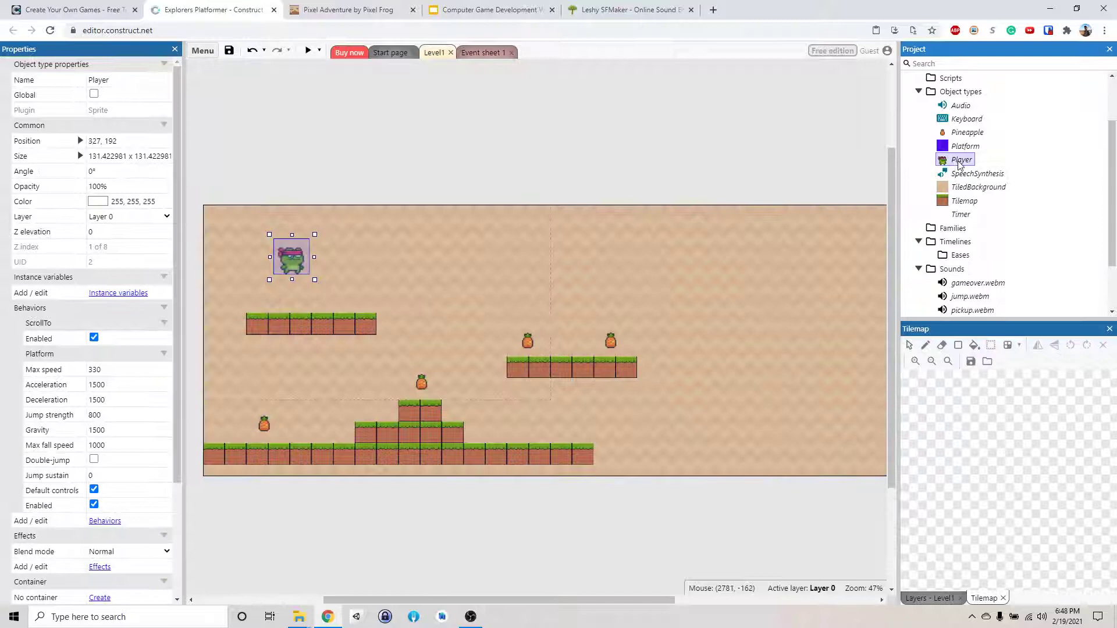
click(333, 324)
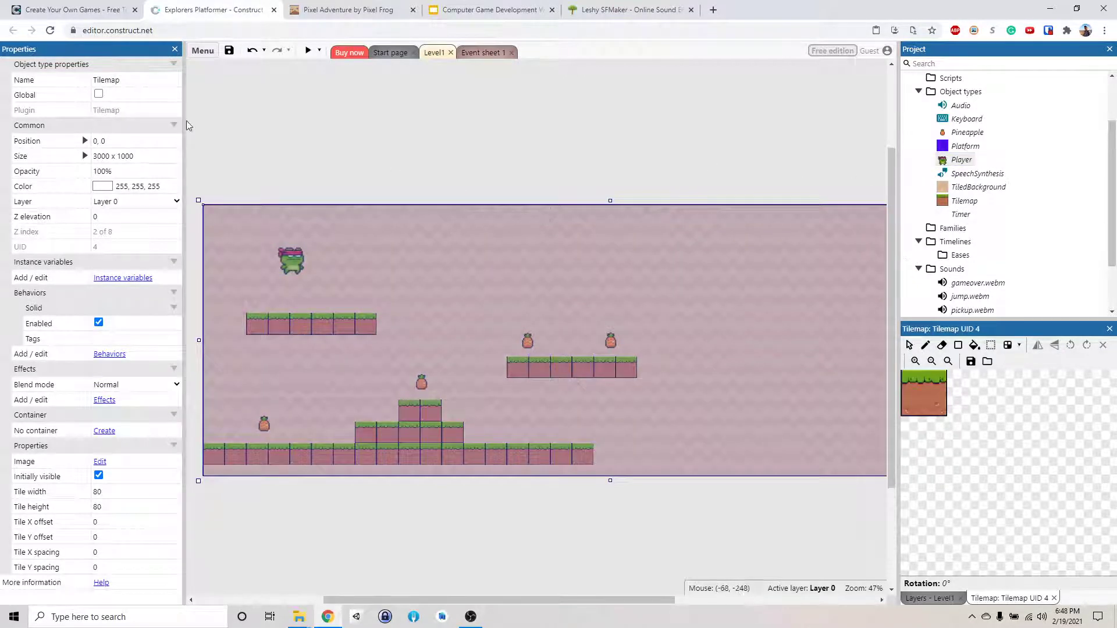
click(961, 160)
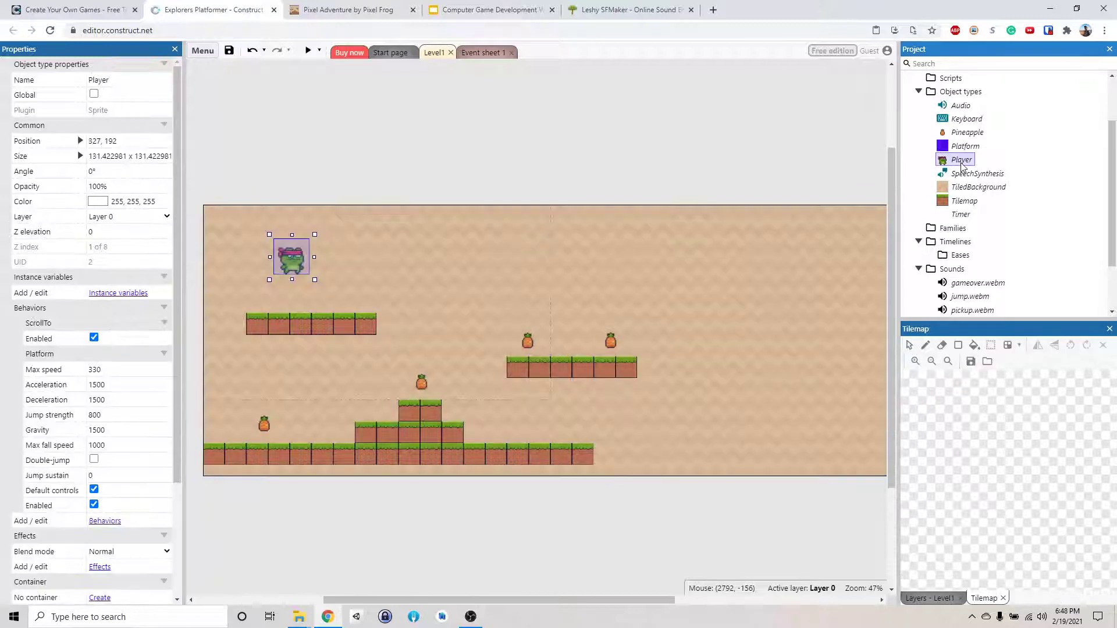
click(962, 160)
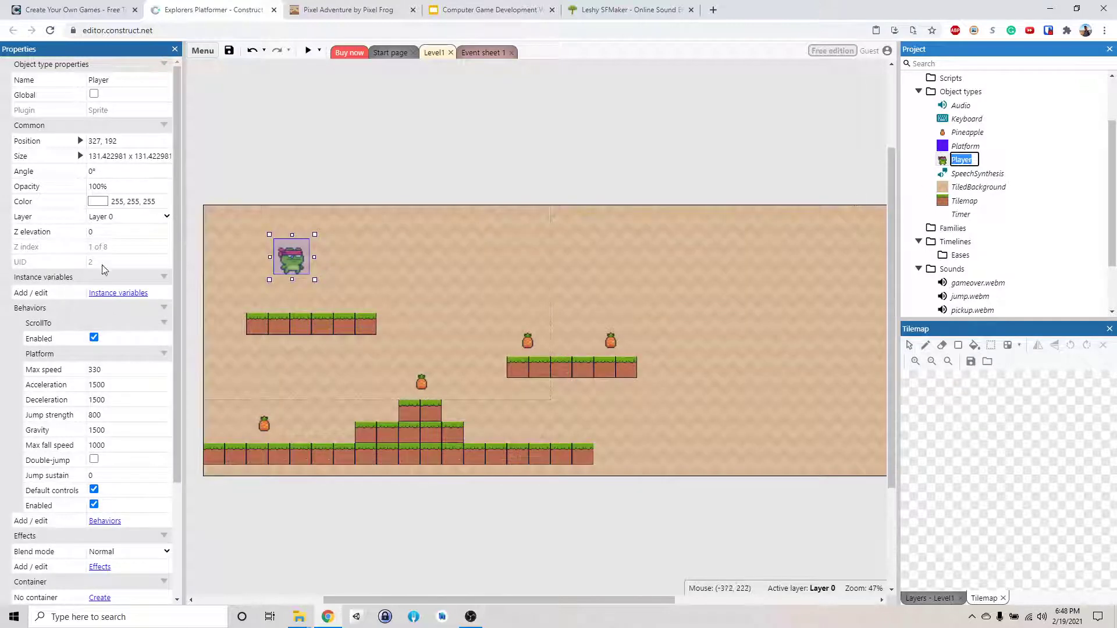
scroll(82, 395, down, 5)
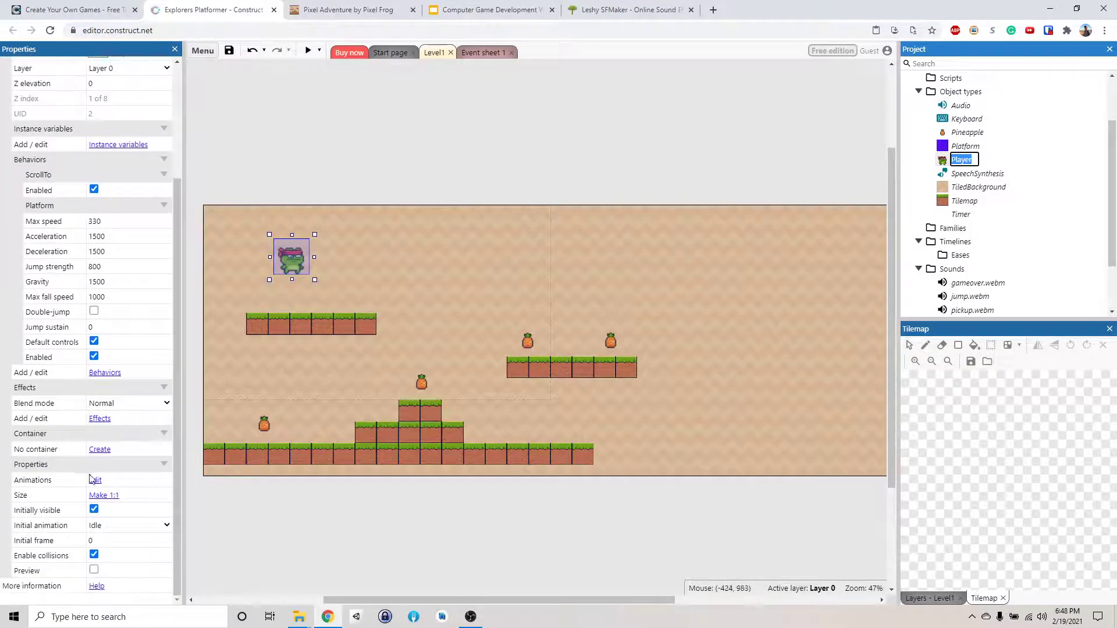
click(96, 482)
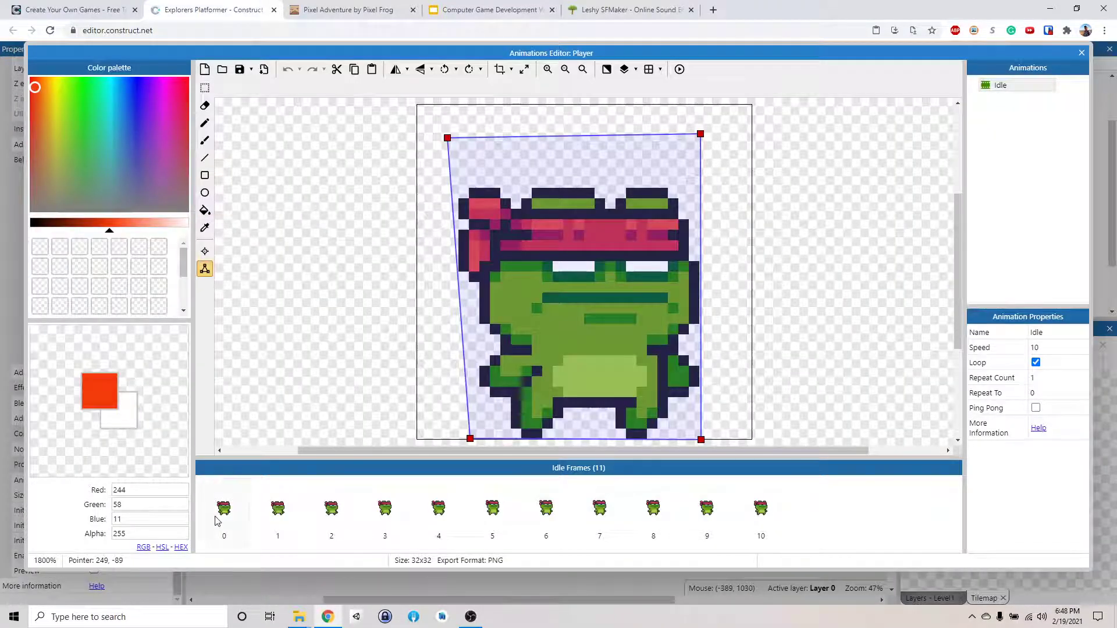
Add a new animation to the Player and name it Right.
right_click(1021, 191)
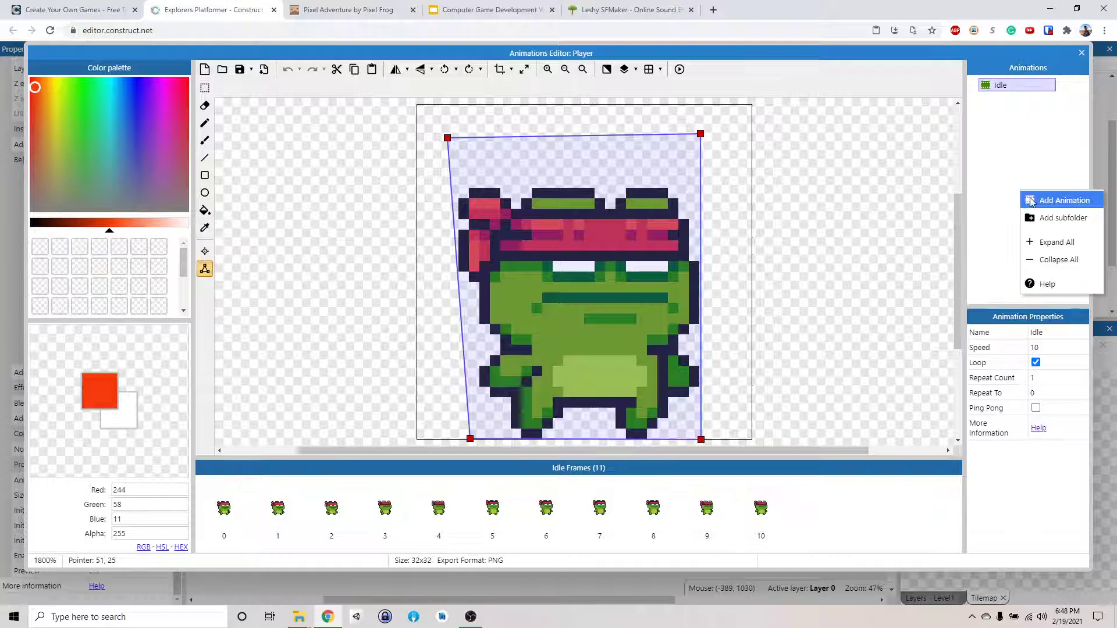
click(1031, 197)
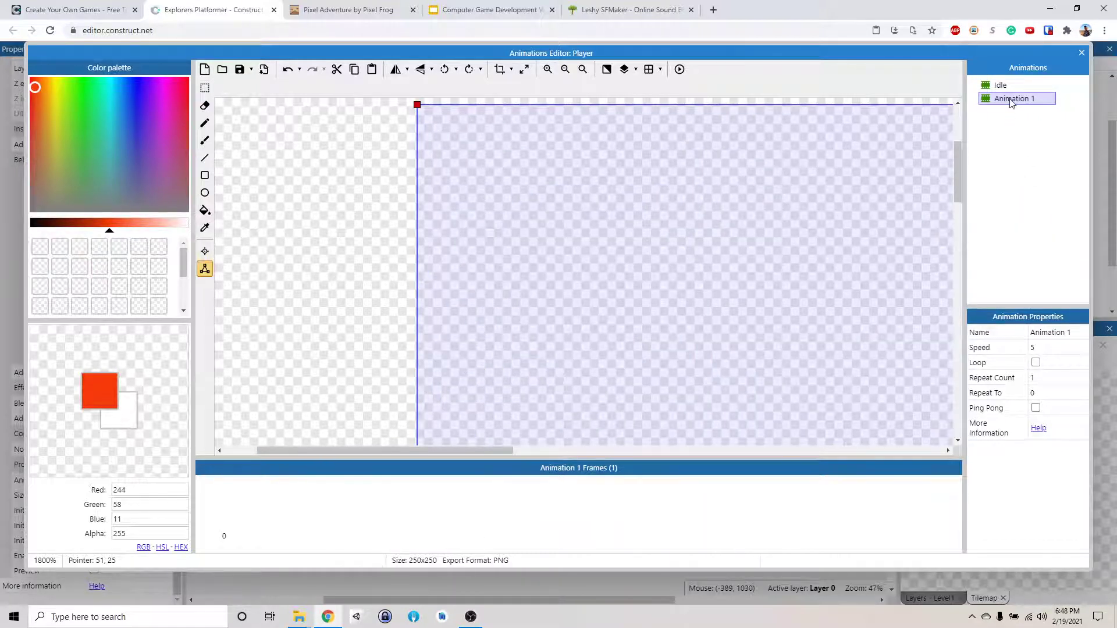
double_click(1012, 102)
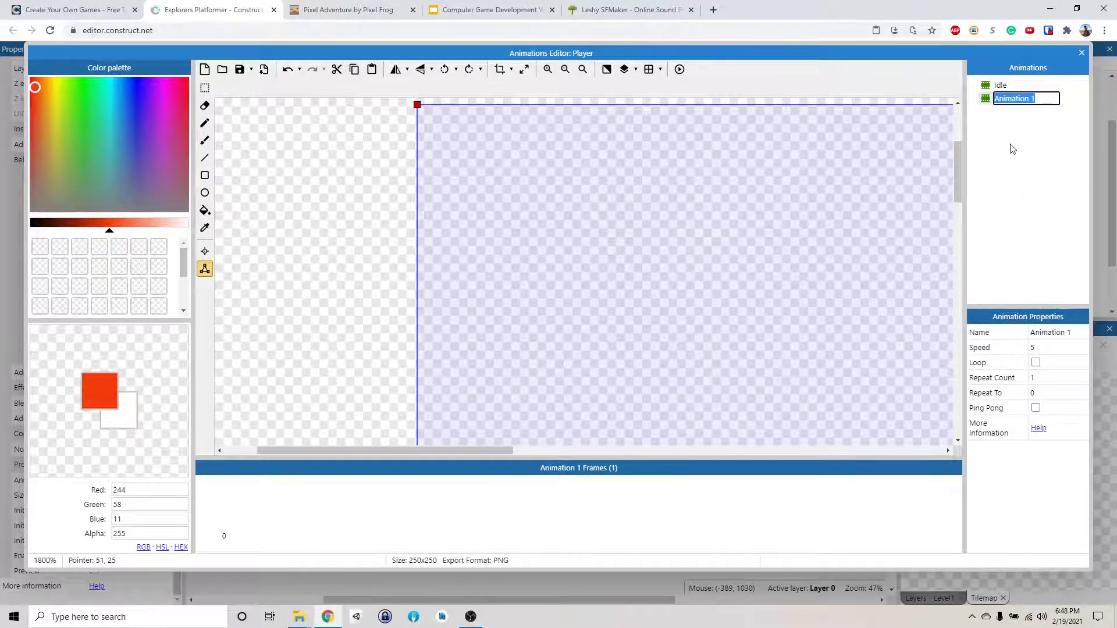
text(Right)
key(Return)
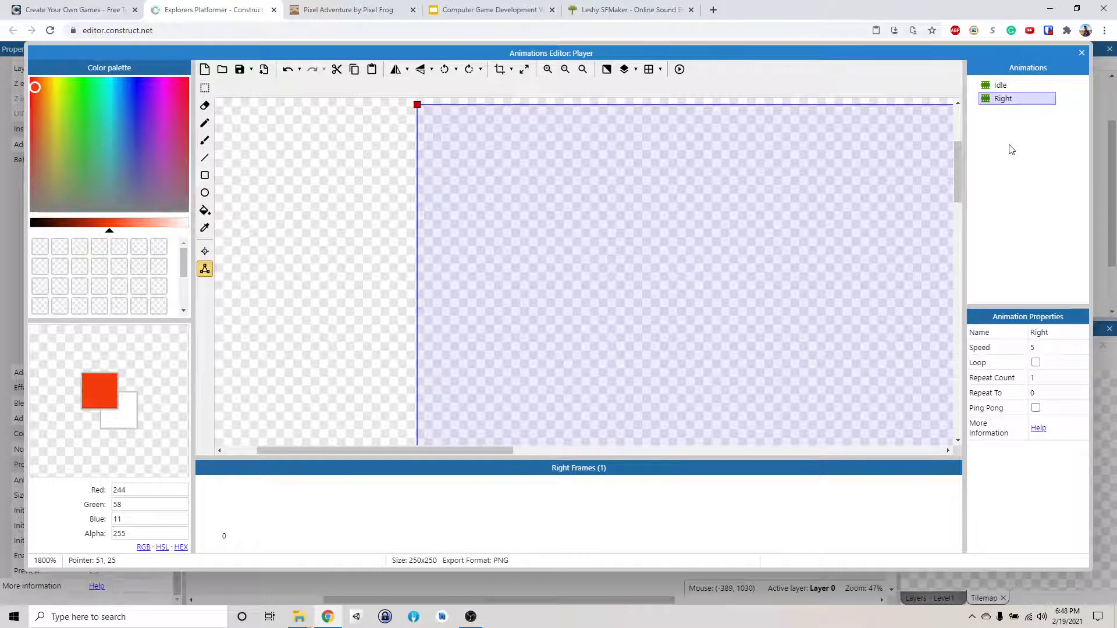
Import frames from strip, choosing Free > Main Characters > Ninja Frog > Run (32x32).png.
right_click(472, 510)
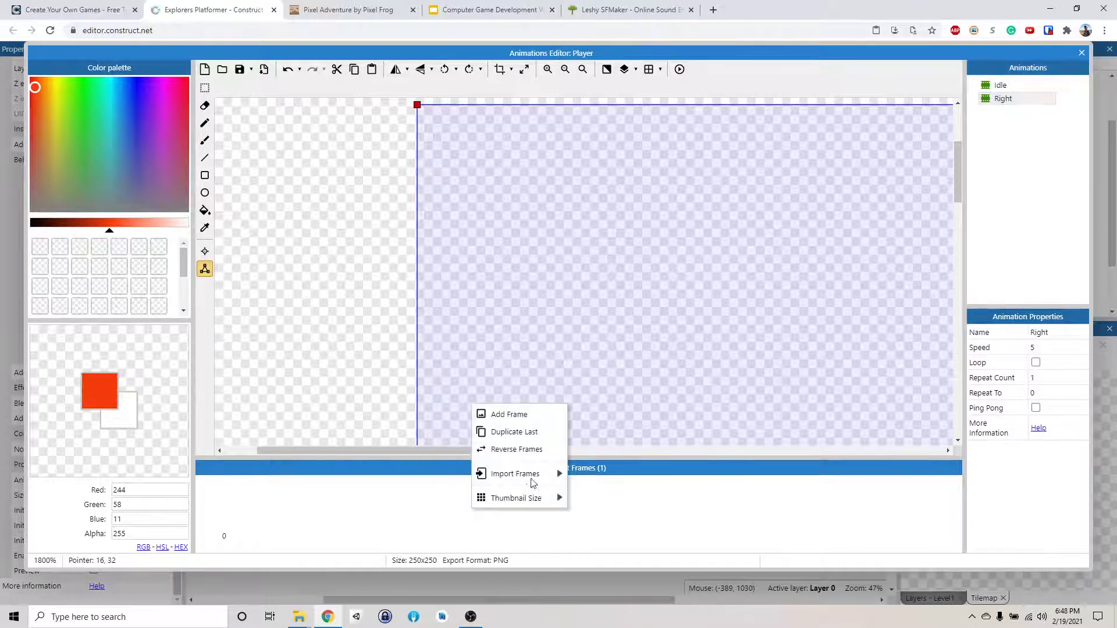
mouse_move(533, 478)
click(619, 493)
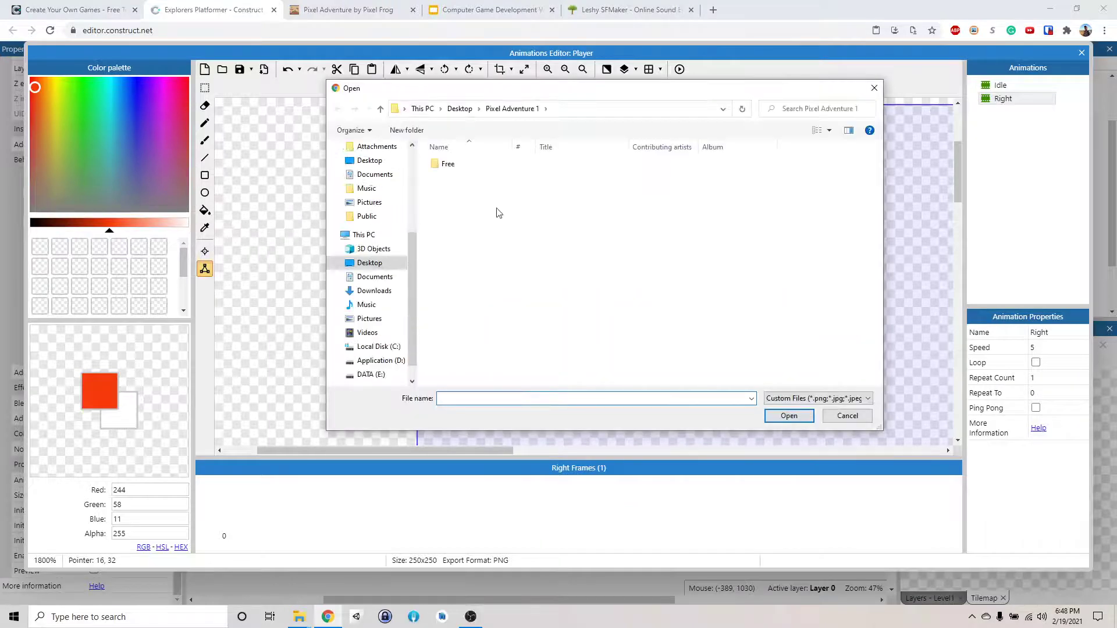
double_click(446, 165)
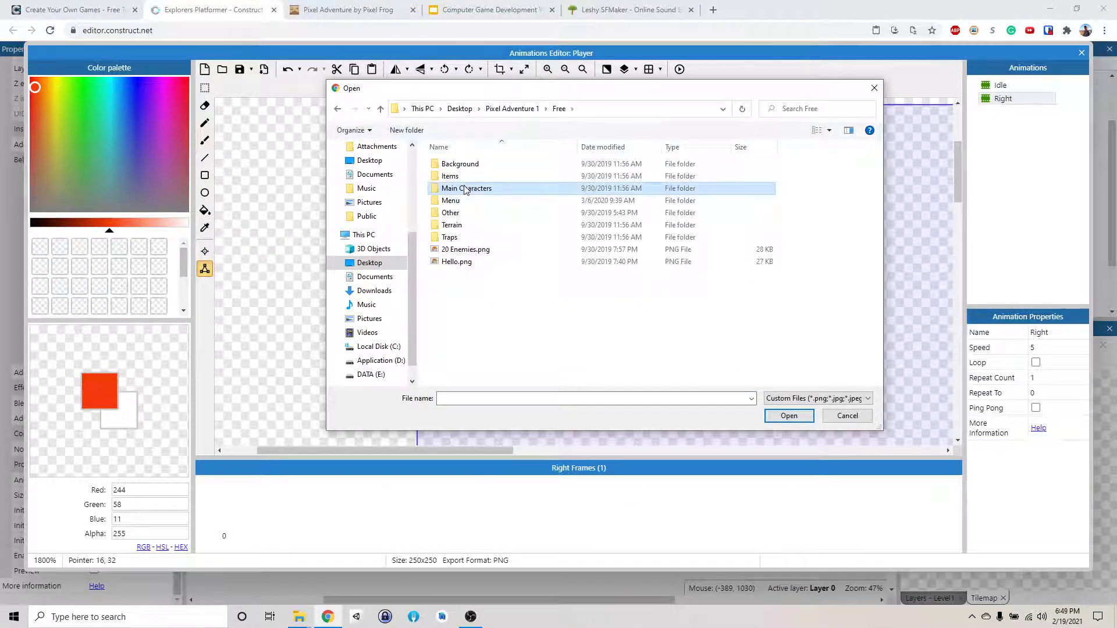
double_click(464, 184)
double_click(780, 219)
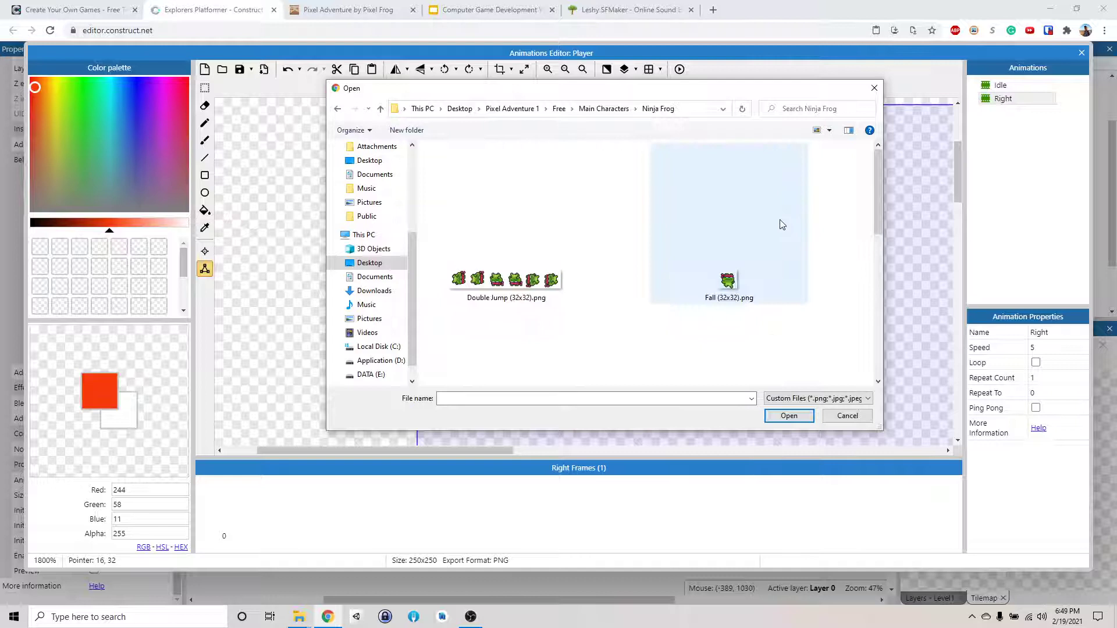
scroll(791, 227, down, 5)
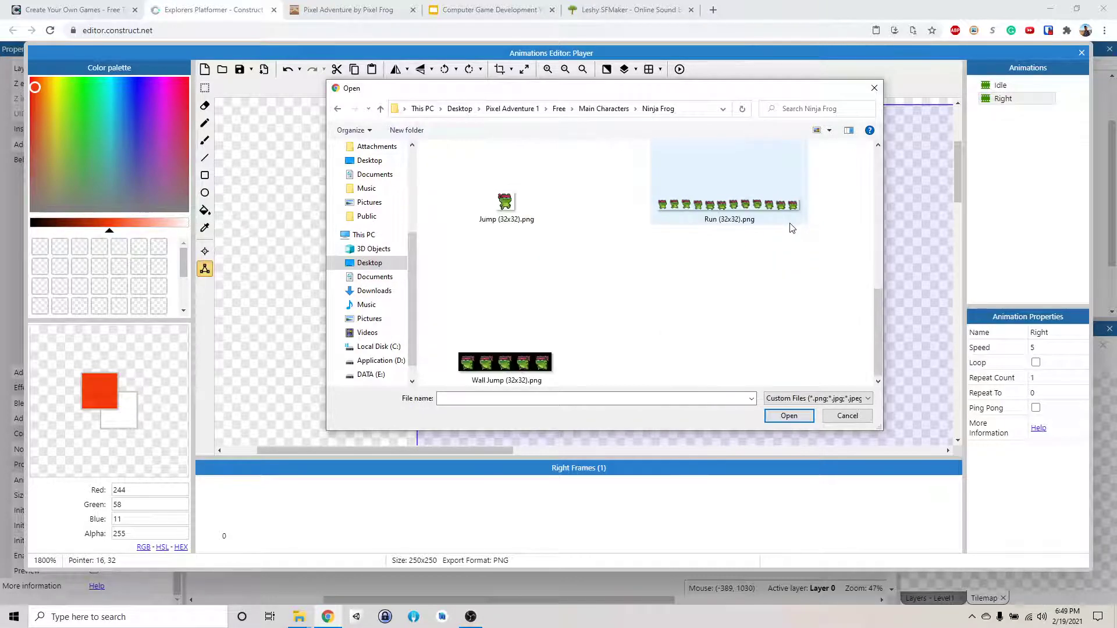
click(792, 227)
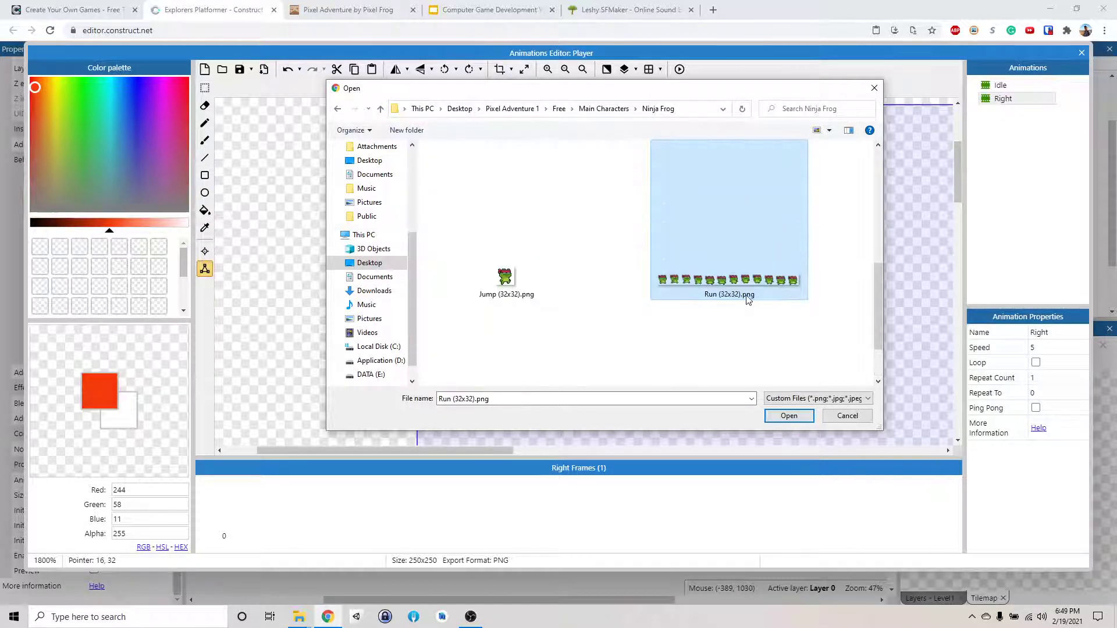
click(786, 416)
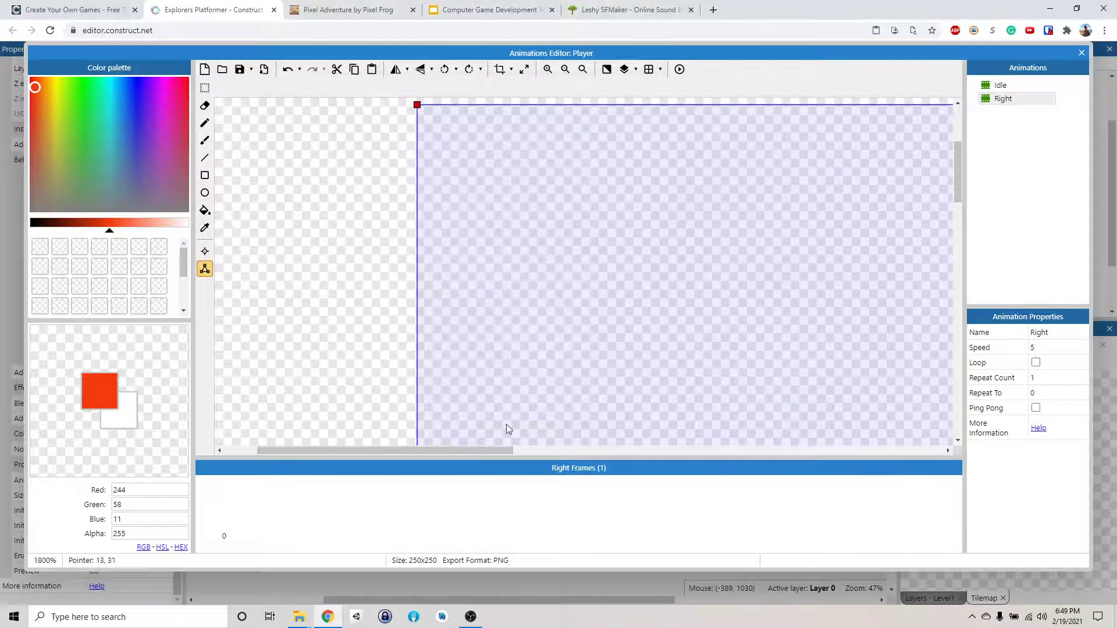
Import the strip as 12 Right frames and return to the collision polygon.
click(643, 378)
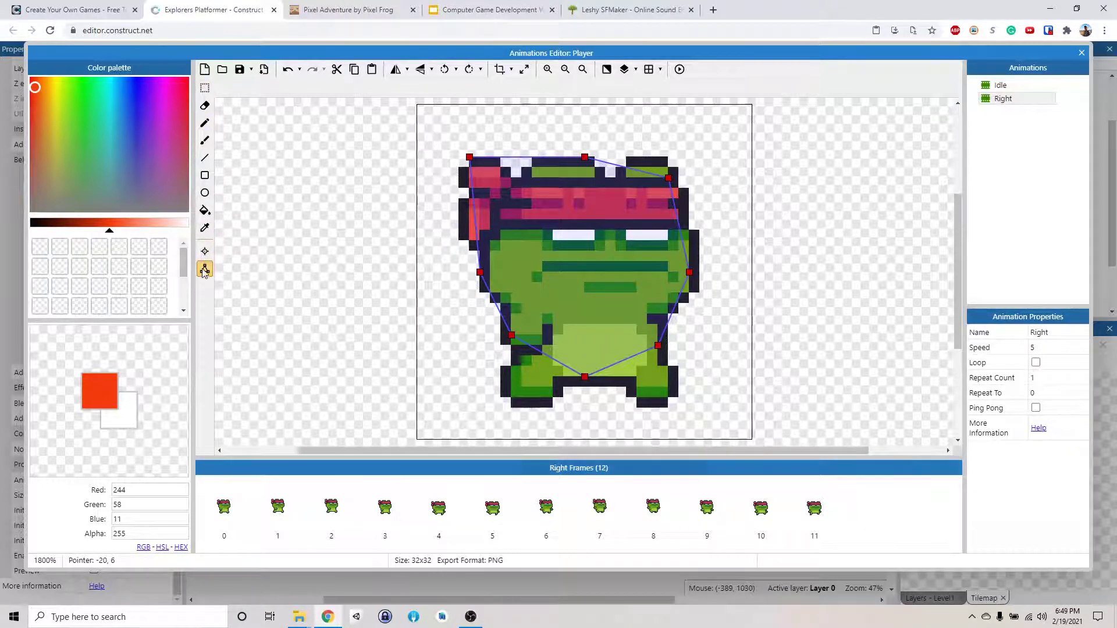
click(204, 108)
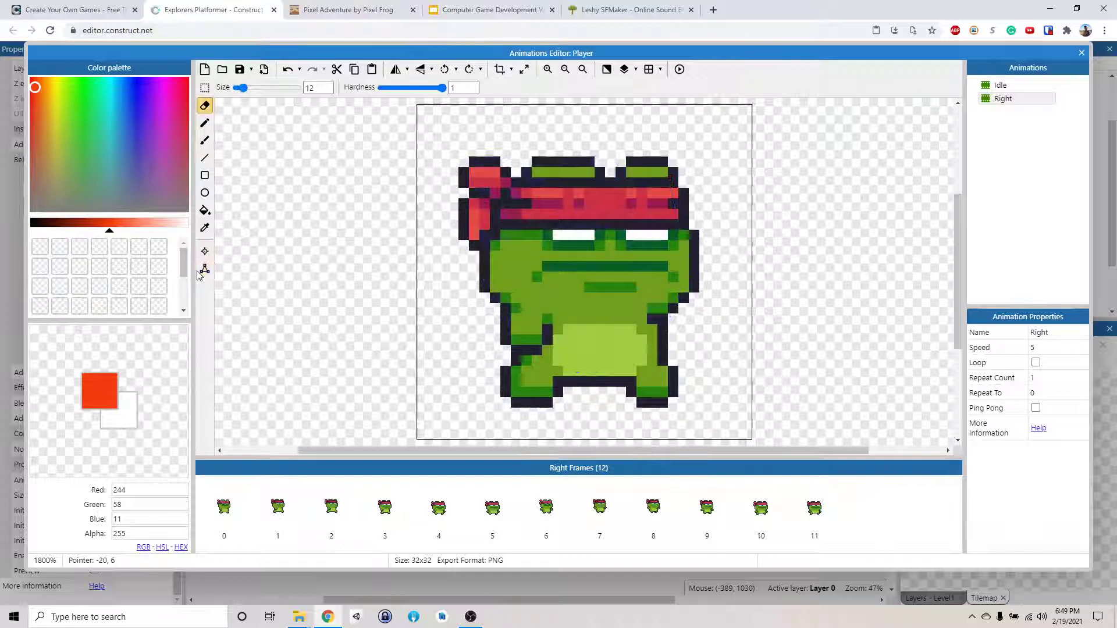
click(205, 269)
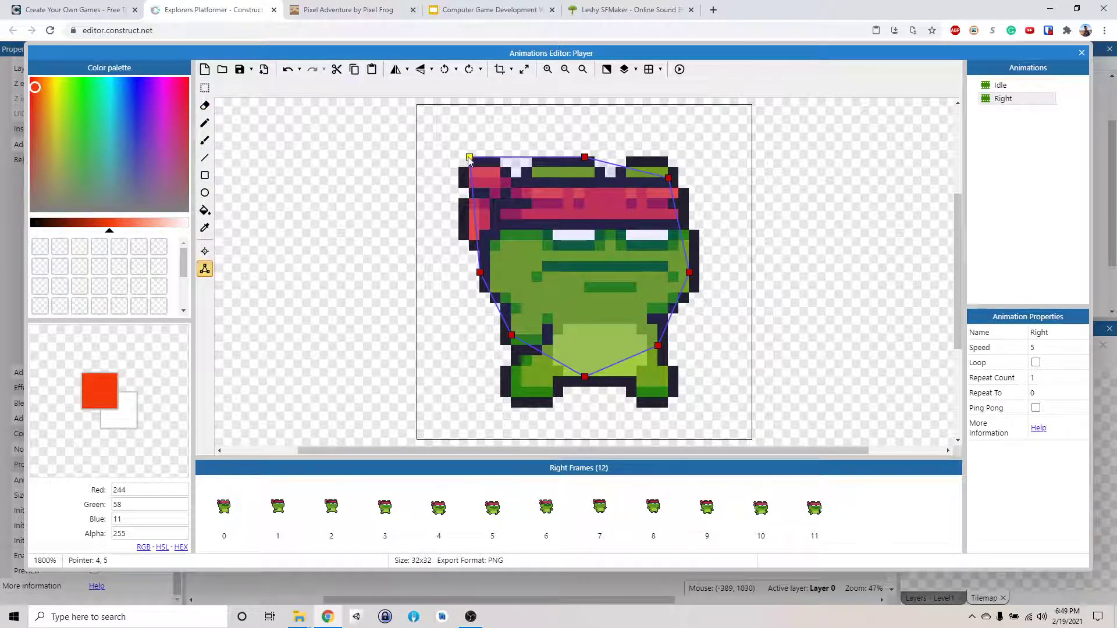
Reset the collision polygon to the bounding box and pull its four corners in around the frog.
right_click(469, 159)
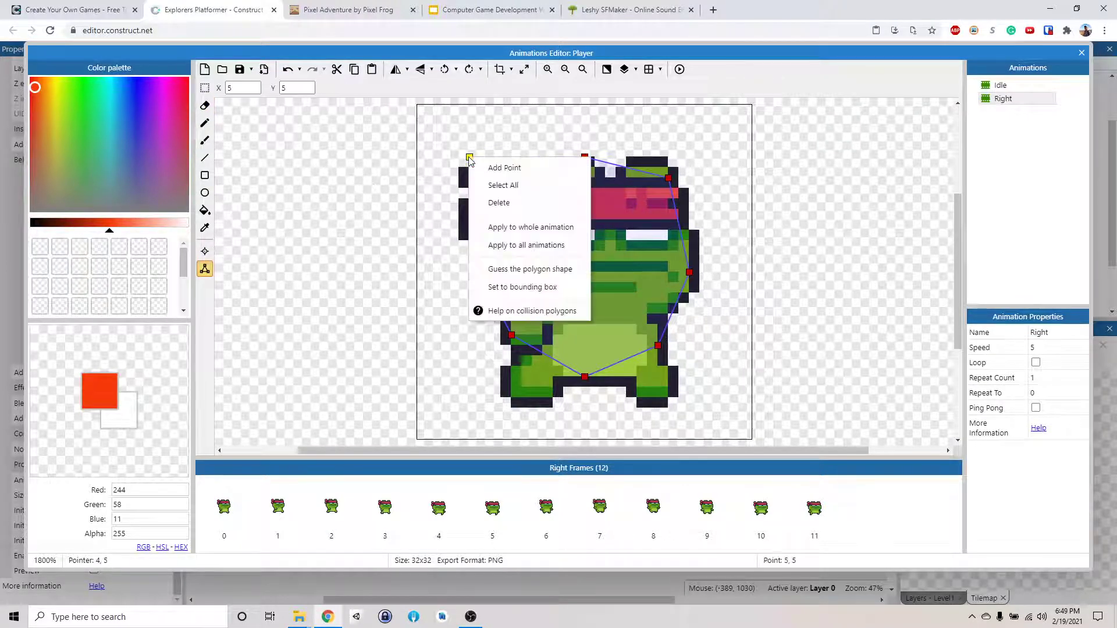
click(547, 288)
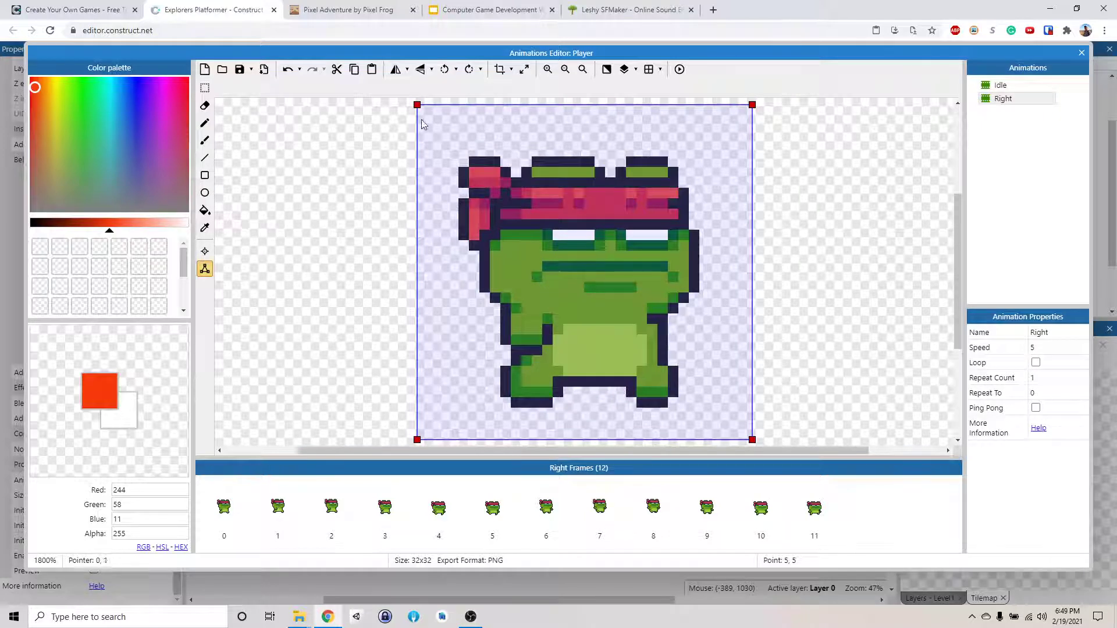
drag(418, 105, 447, 119)
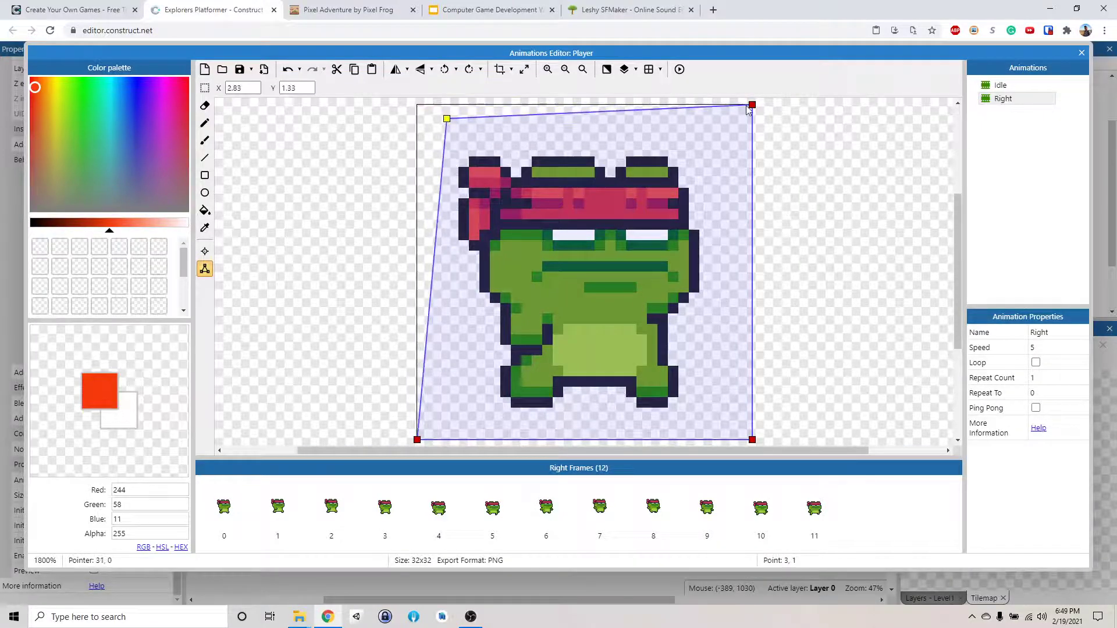
drag(749, 107, 709, 123)
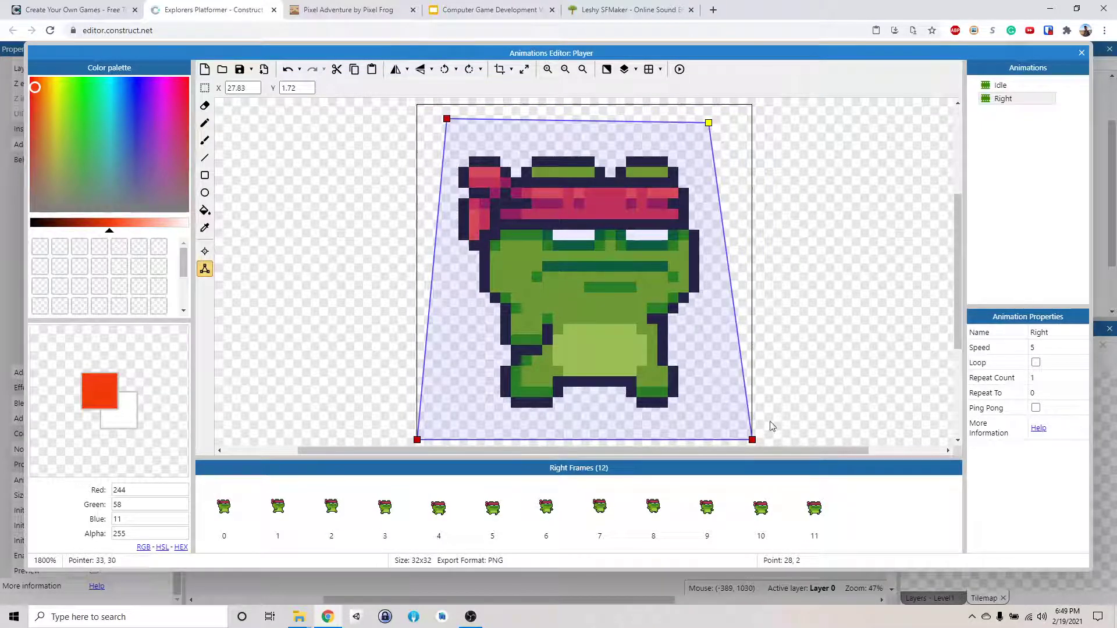
drag(752, 441, 714, 416)
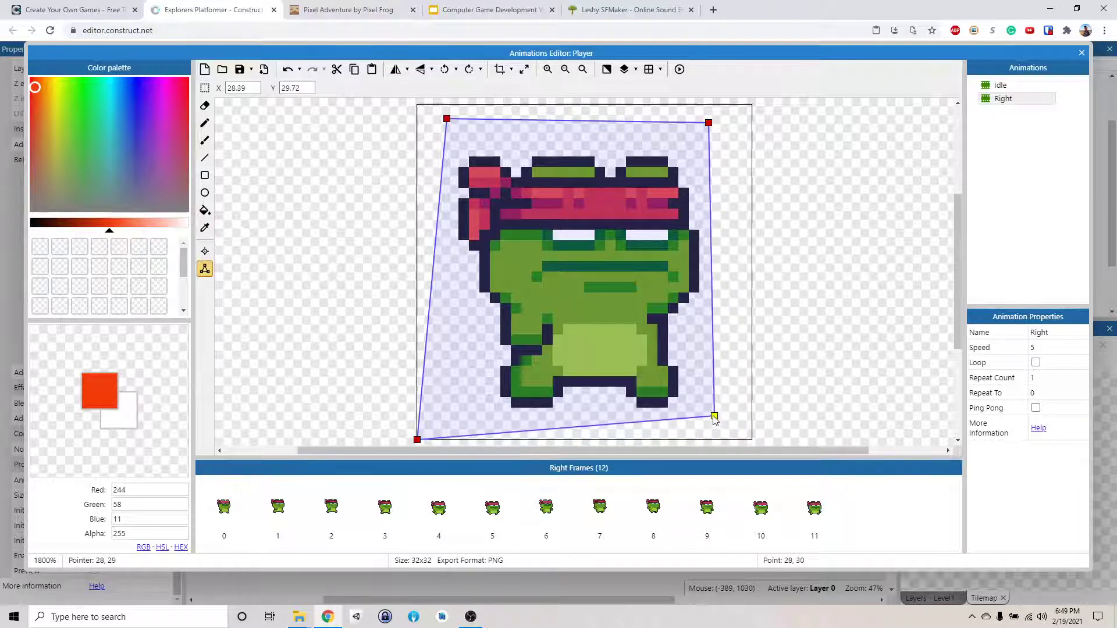
drag(418, 439, 458, 417)
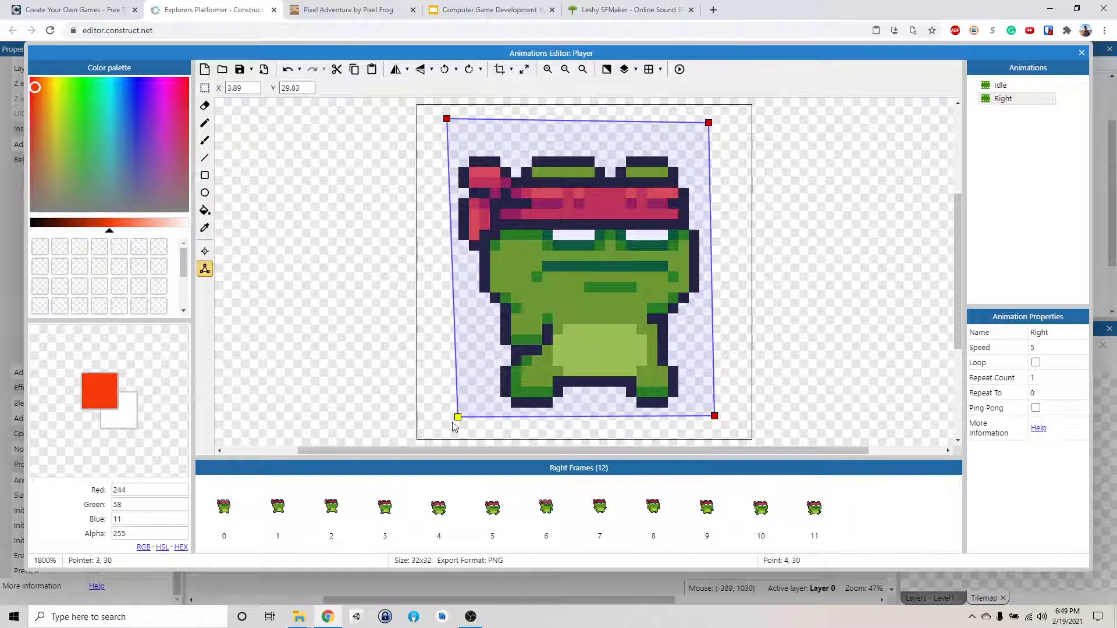
Apply the collision polygon to every Right frame and step through the frames to check it.
right_click(447, 119)
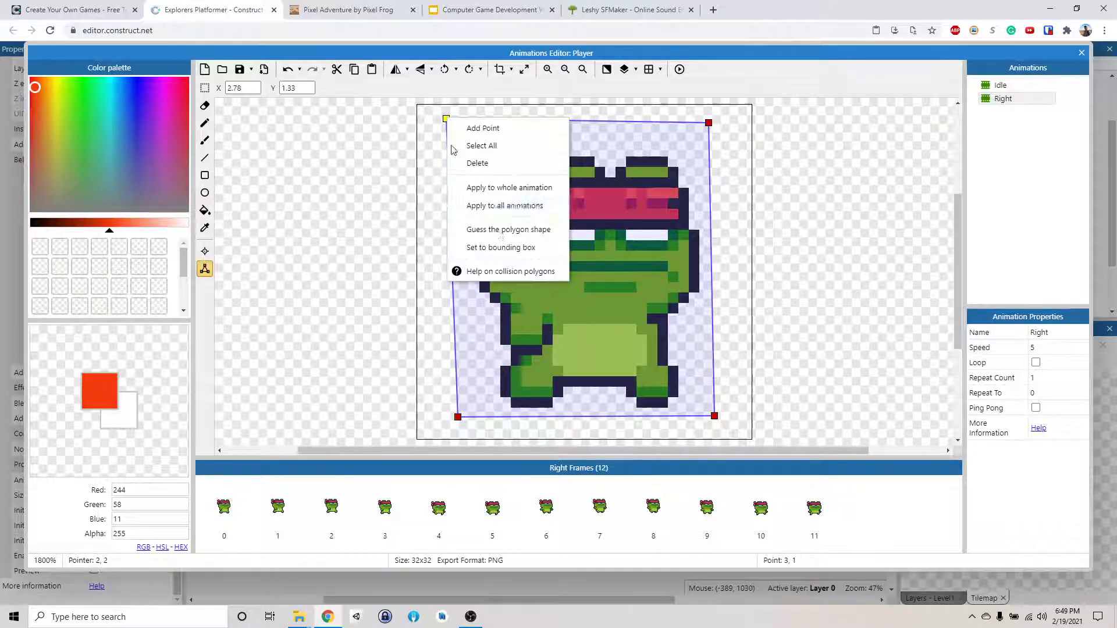
click(538, 189)
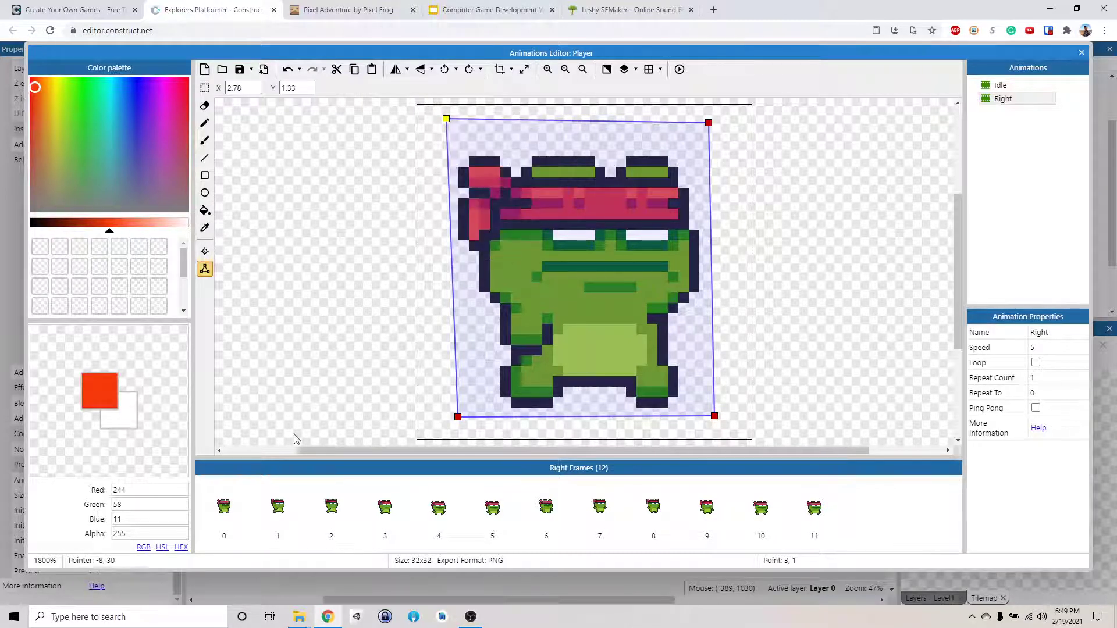
click(277, 506)
click(331, 506)
click(384, 506)
click(439, 506)
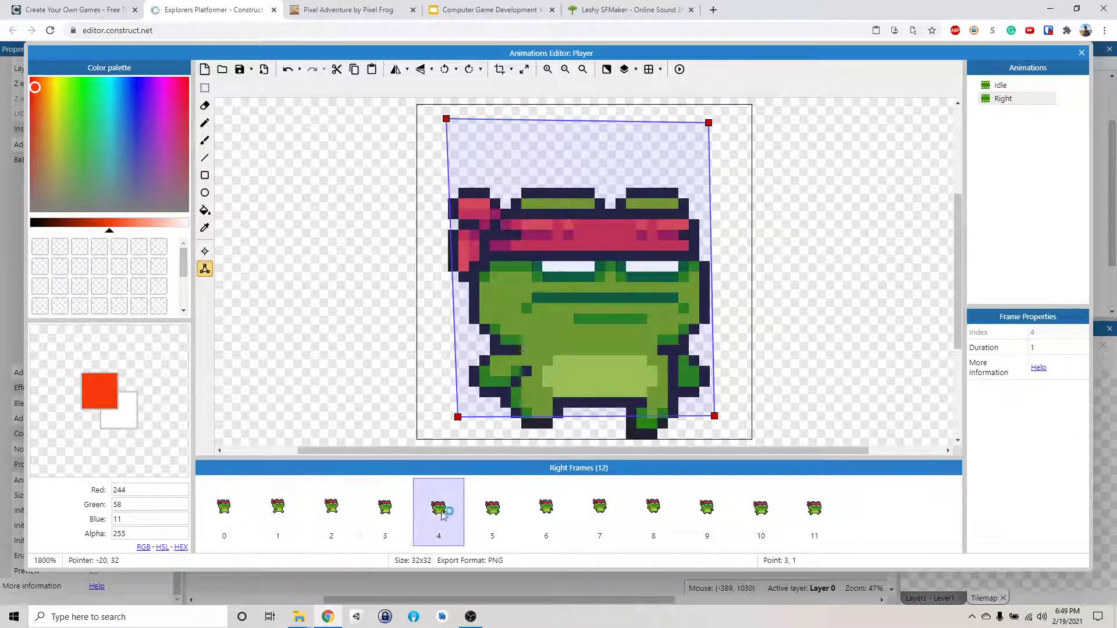
click(492, 507)
click(558, 520)
click(654, 515)
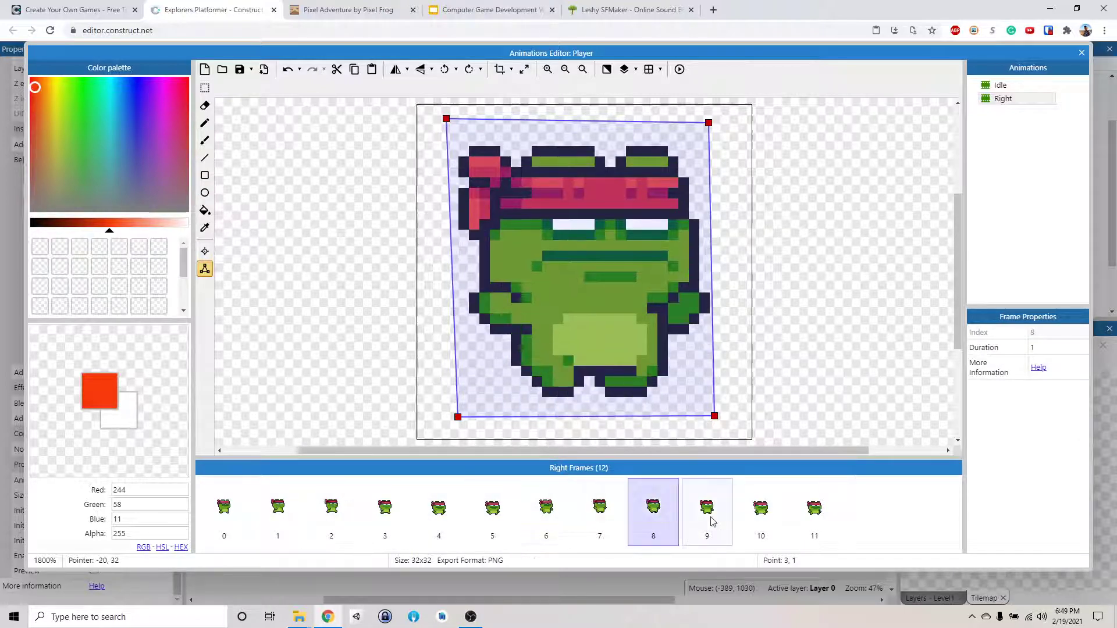
click(707, 515)
click(768, 523)
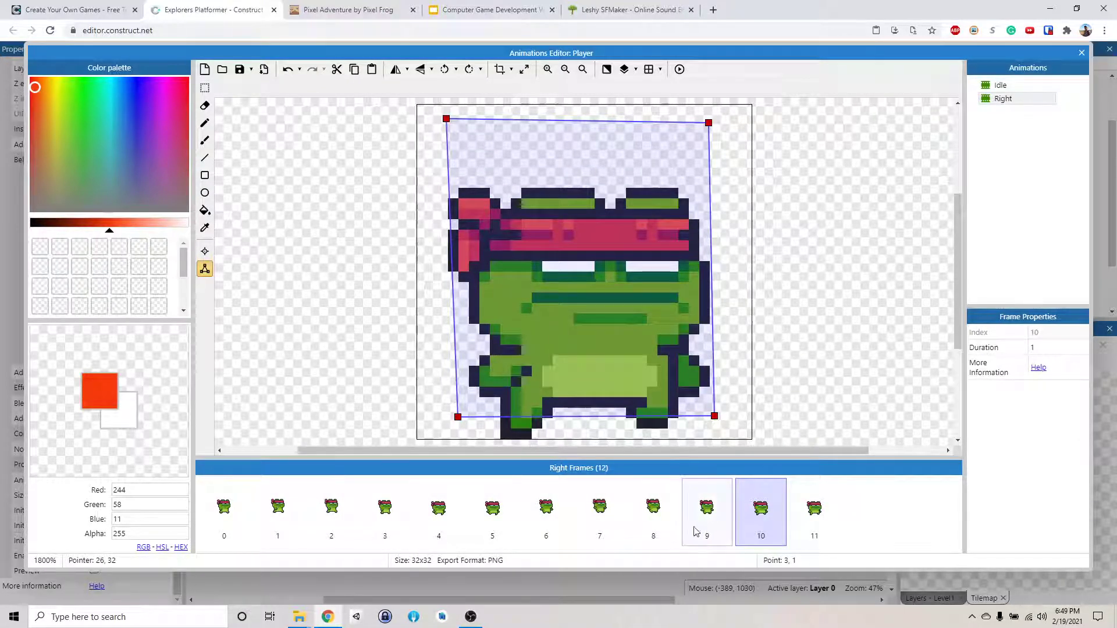
Stretch frame 10's bottom polygon points down to the frog's feet.
click(657, 517)
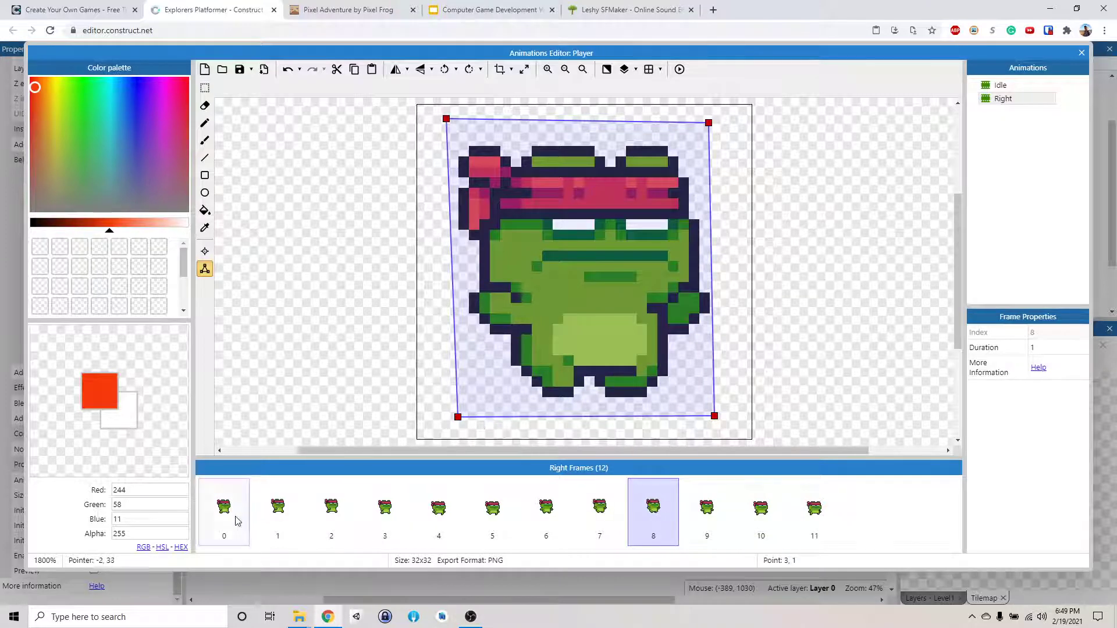
click(707, 515)
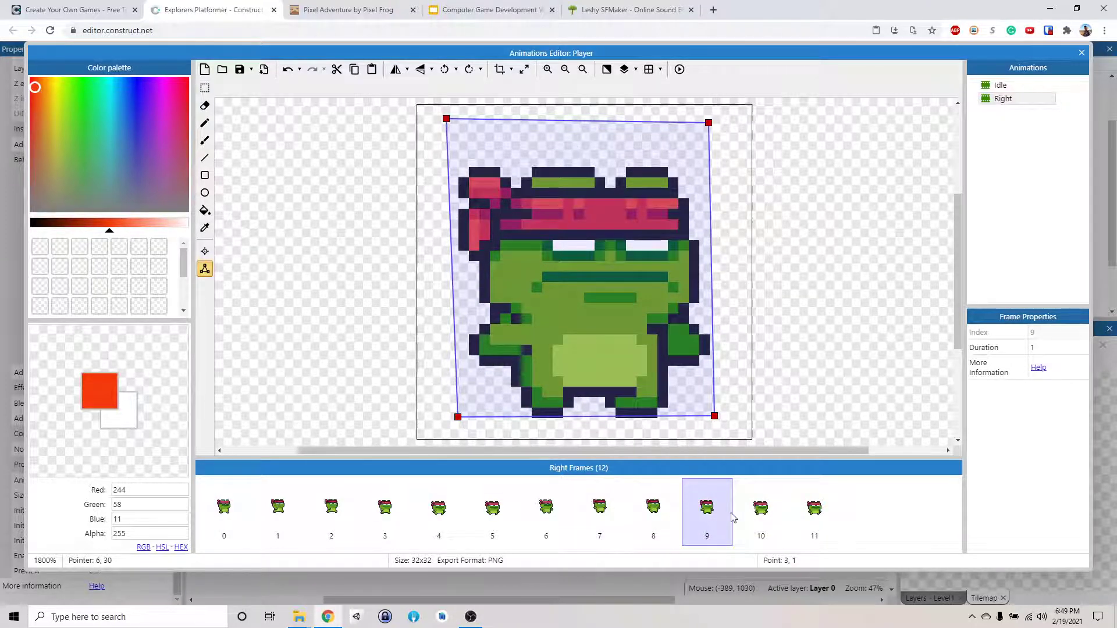
click(767, 517)
drag(458, 417, 438, 440)
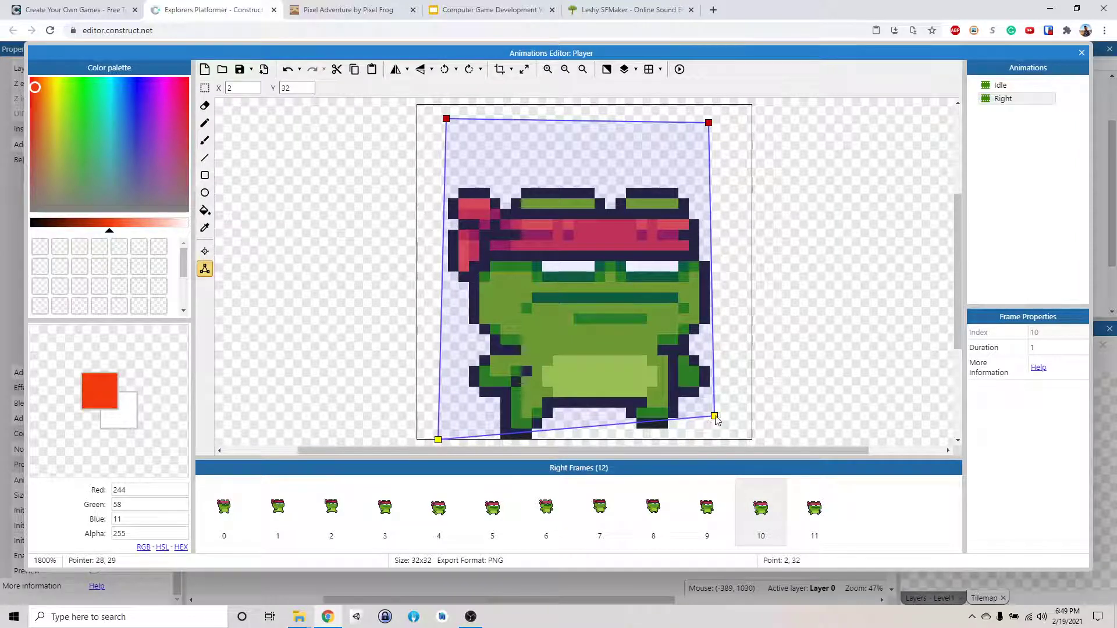
drag(715, 416, 718, 440)
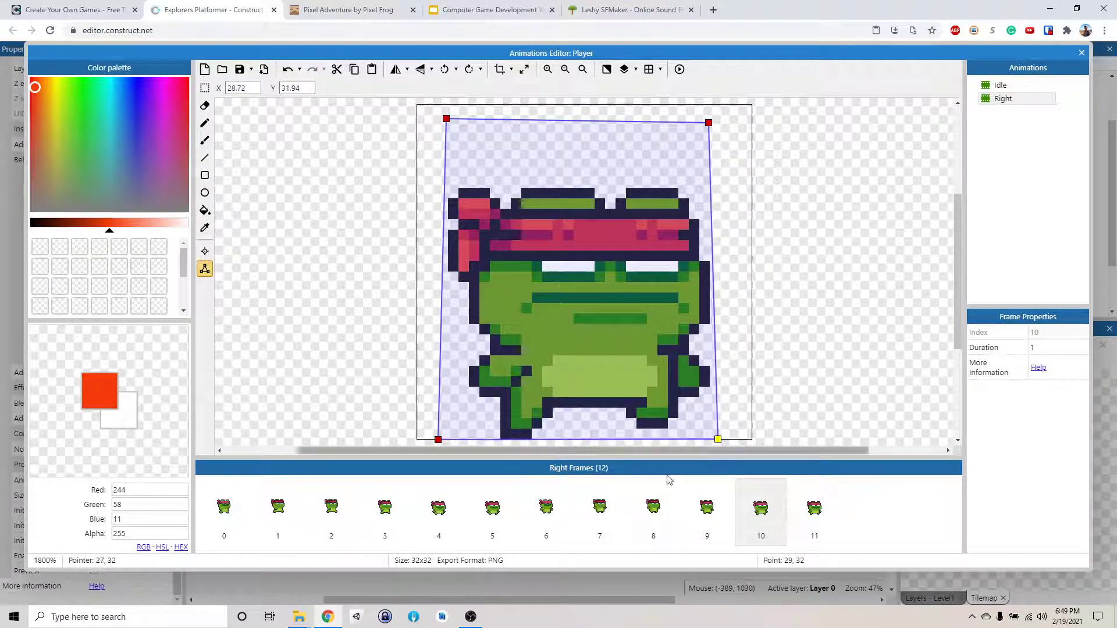
Lower frame 2's top polygon points to the head and apply the shape to the whole animation.
click(445, 514)
click(322, 514)
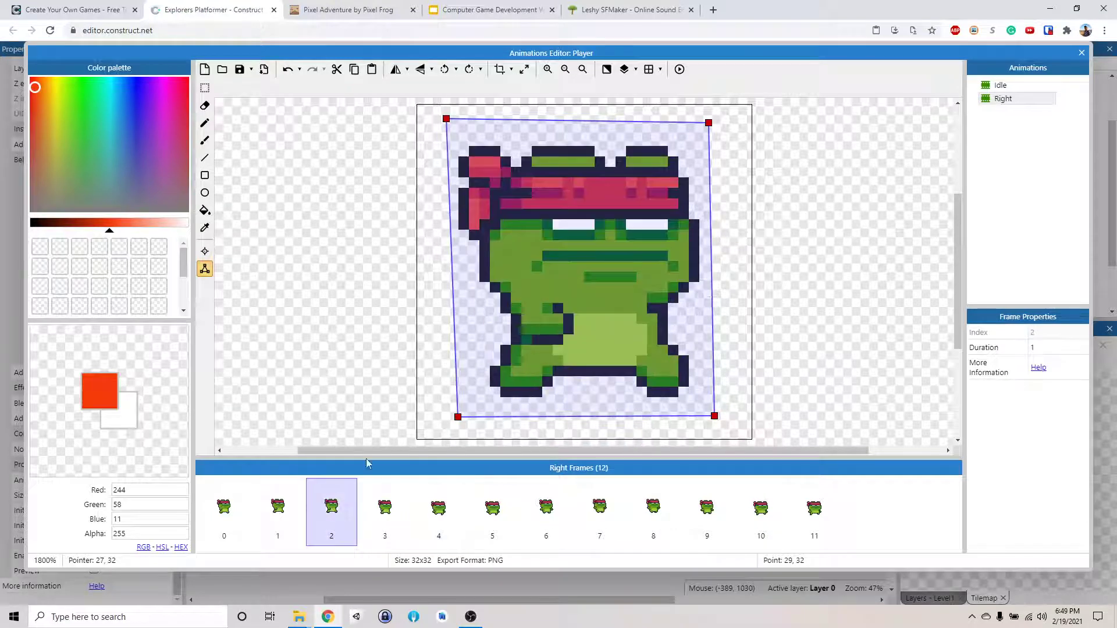
drag(446, 118, 449, 135)
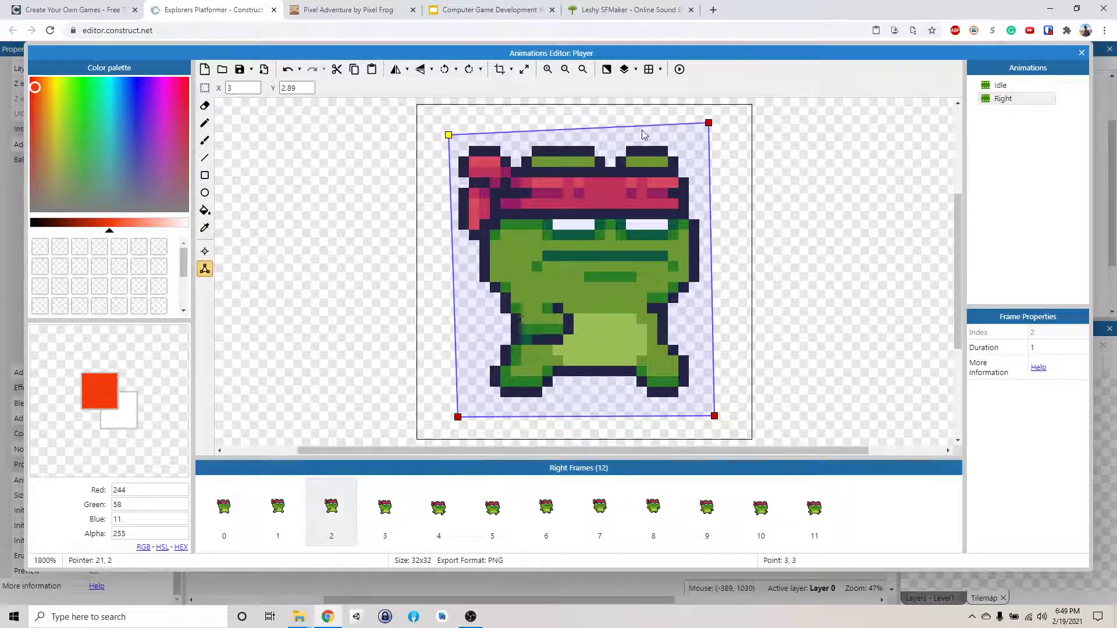
drag(709, 123, 710, 136)
right_click(710, 136)
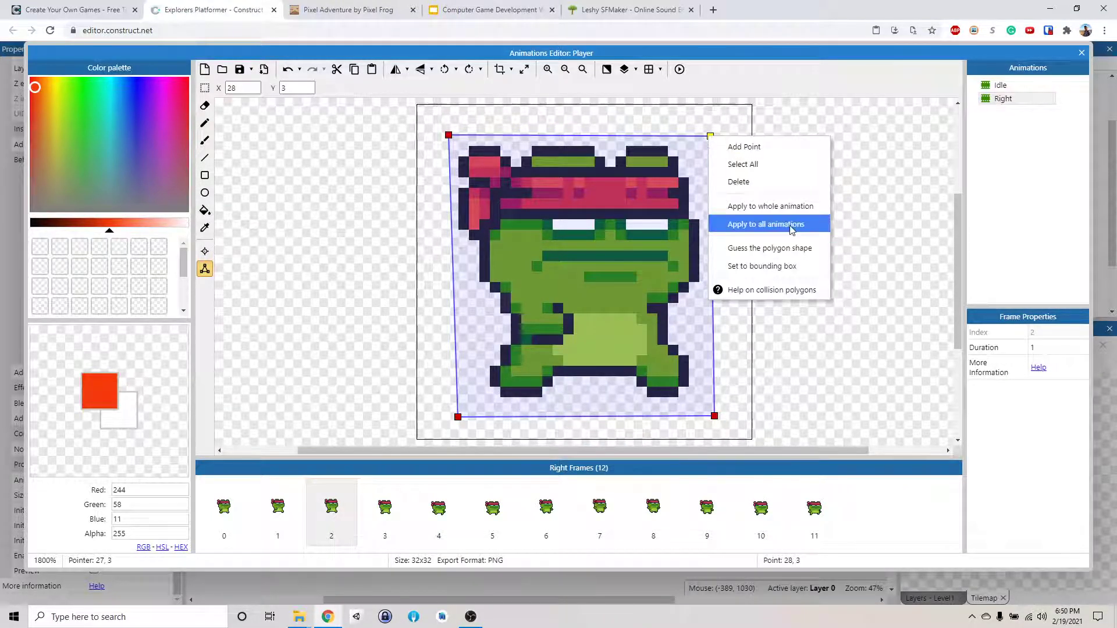
click(797, 211)
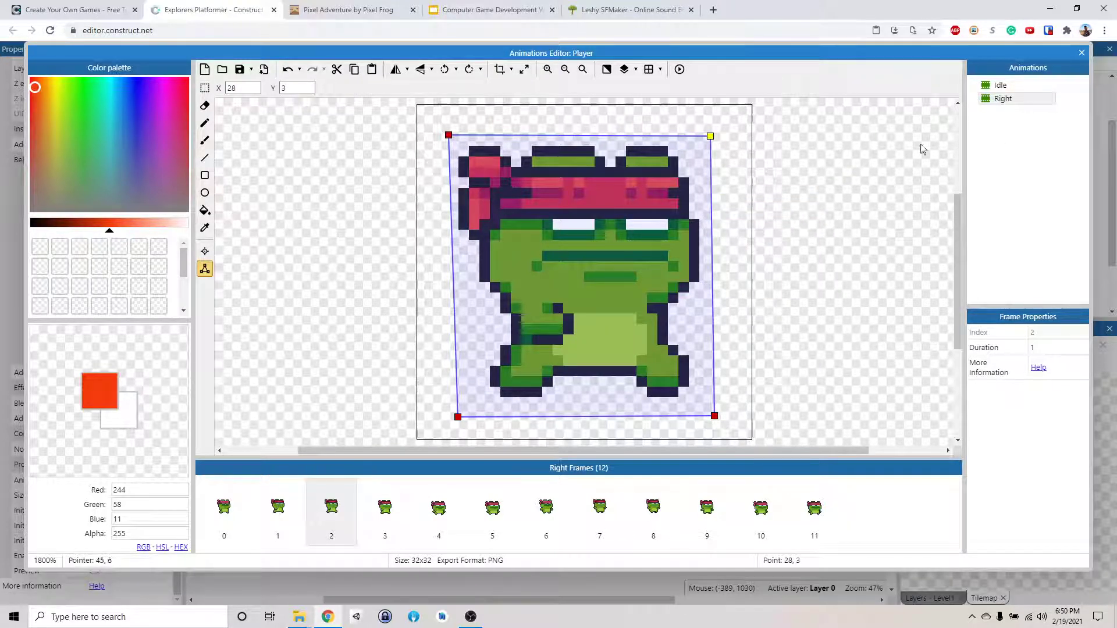
Set the Right animation to loop at speed 7, previewing the running frog briefly.
click(1002, 98)
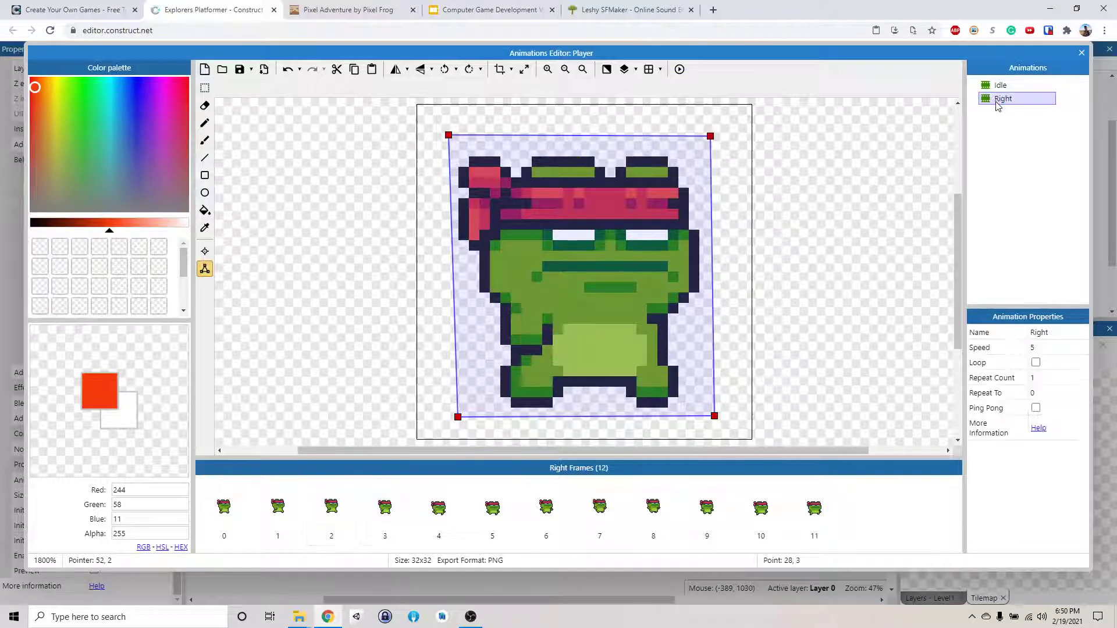
click(1036, 362)
click(679, 69)
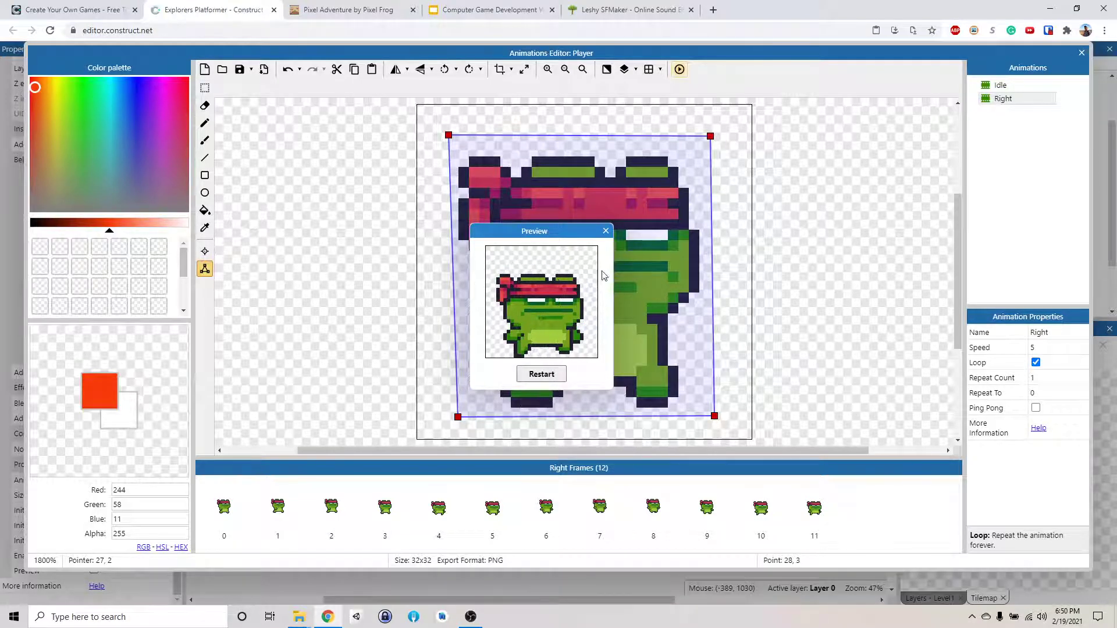
click(605, 231)
click(1042, 348)
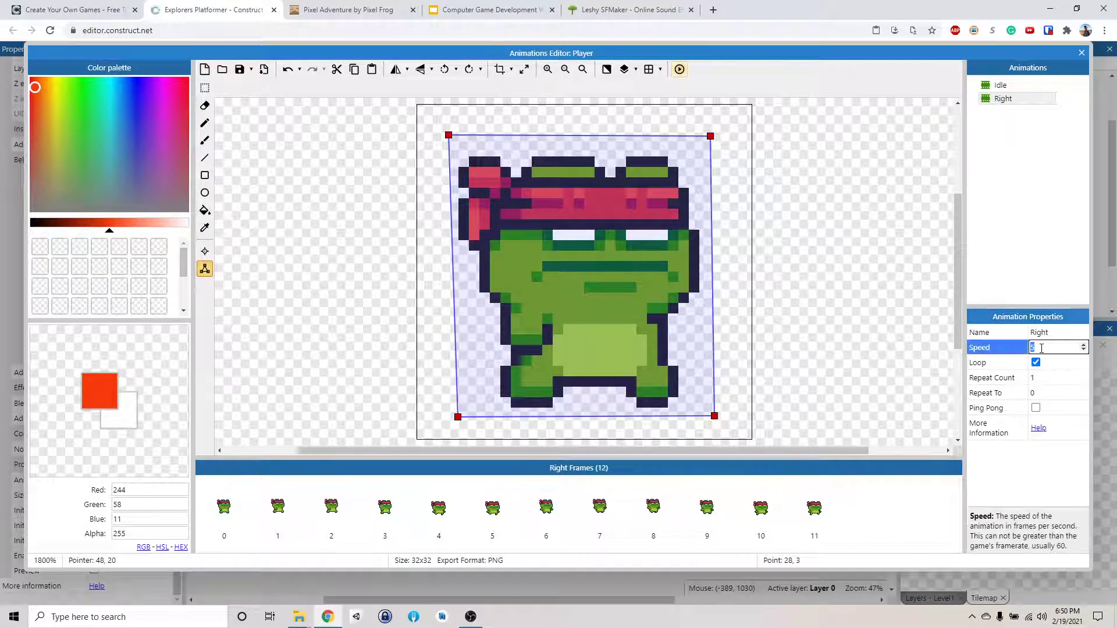
text(7)
click(1031, 239)
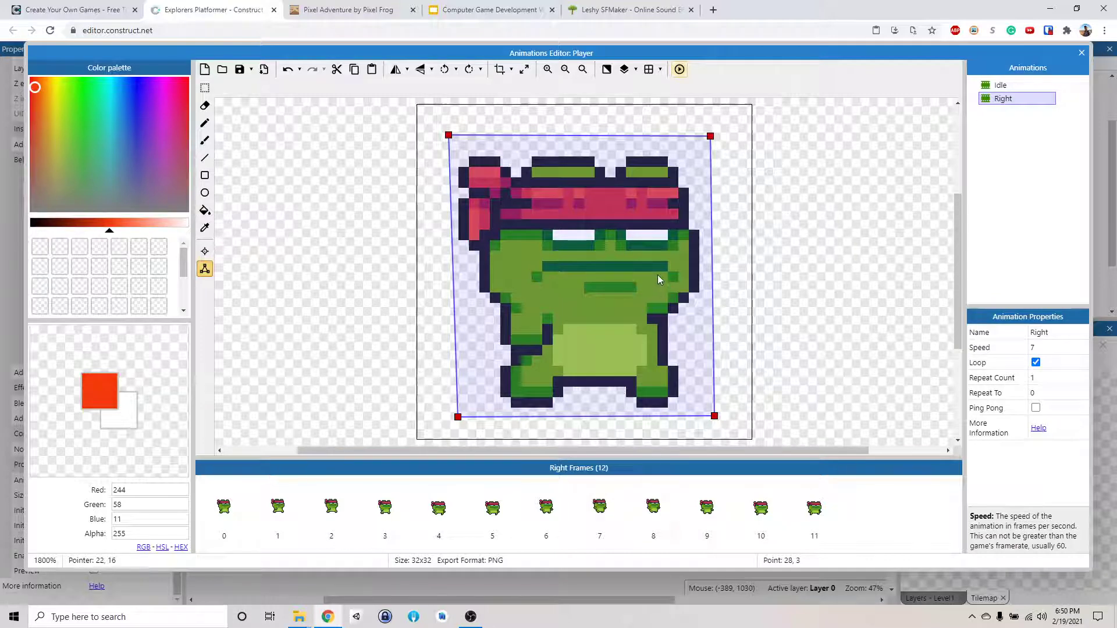
Duplicate the Right animation and name the copy 'Left'.
right_click(1015, 103)
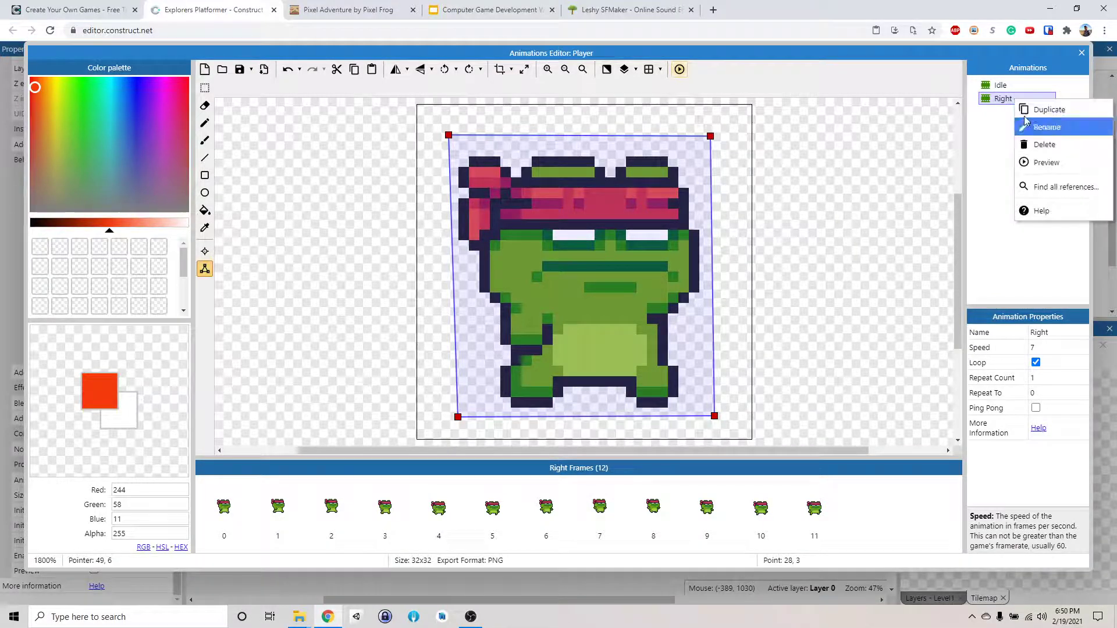
click(1016, 109)
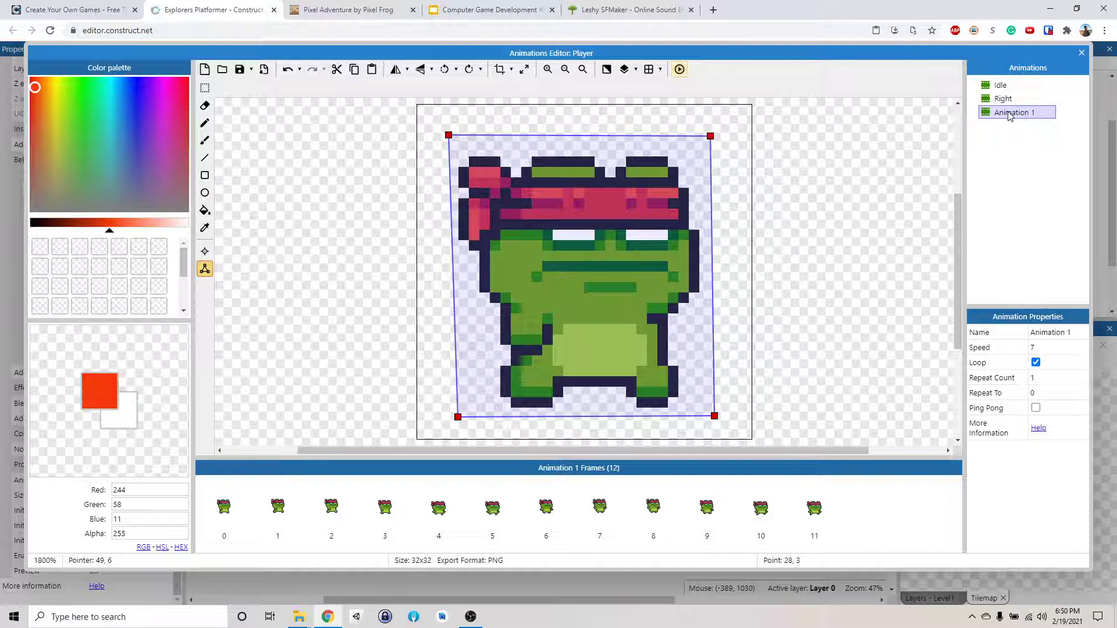
text(Left)
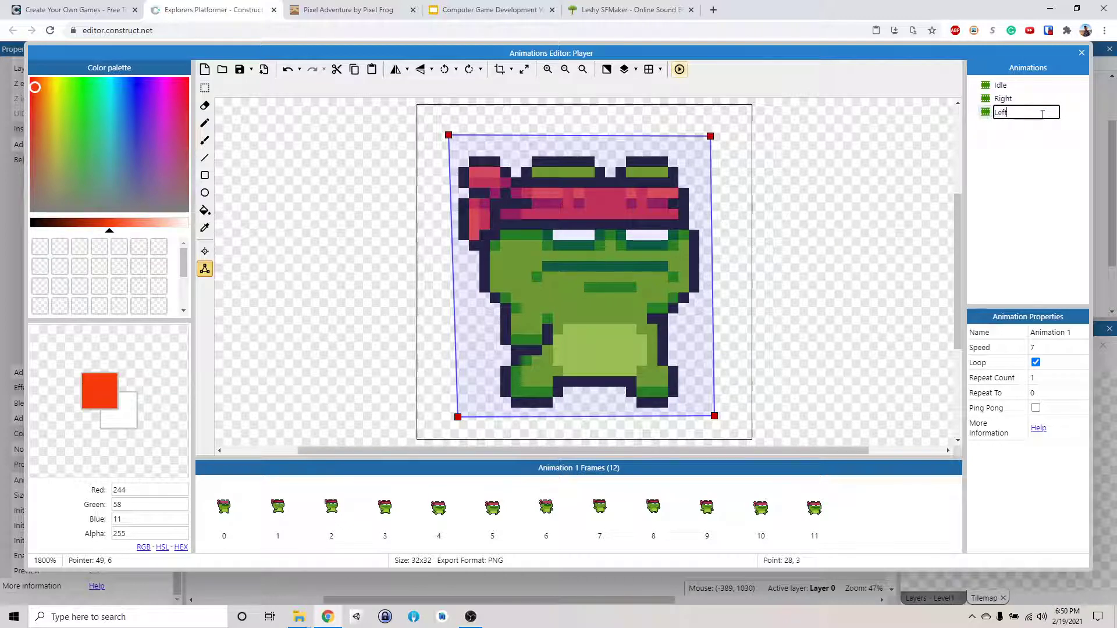
key(Return)
Mirror every frame of the Left animation horizontally.
click(224, 509)
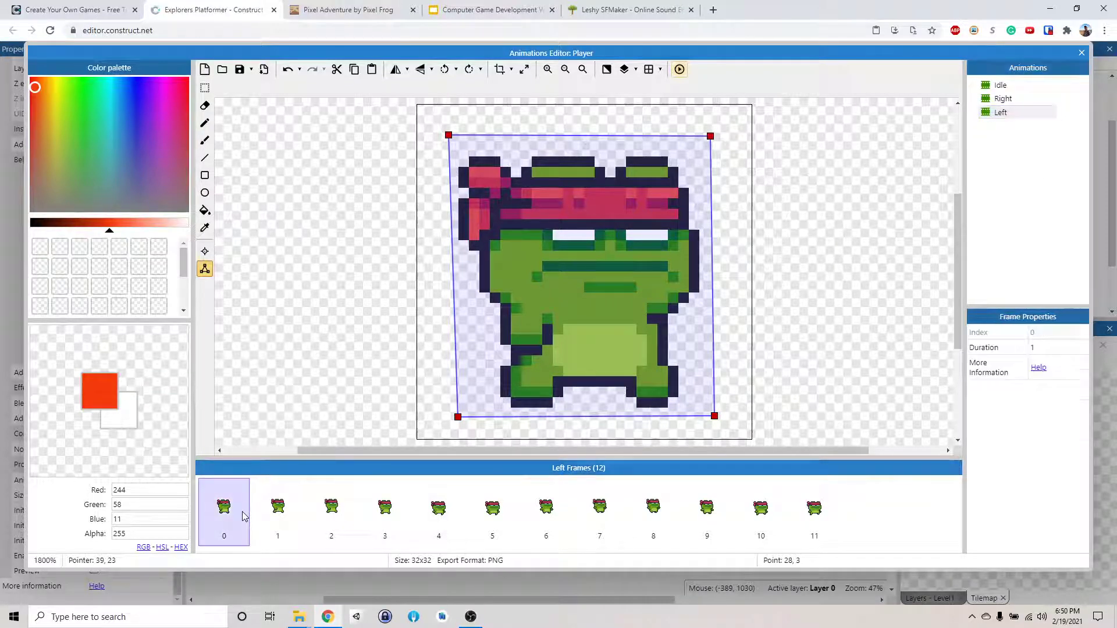
click(408, 71)
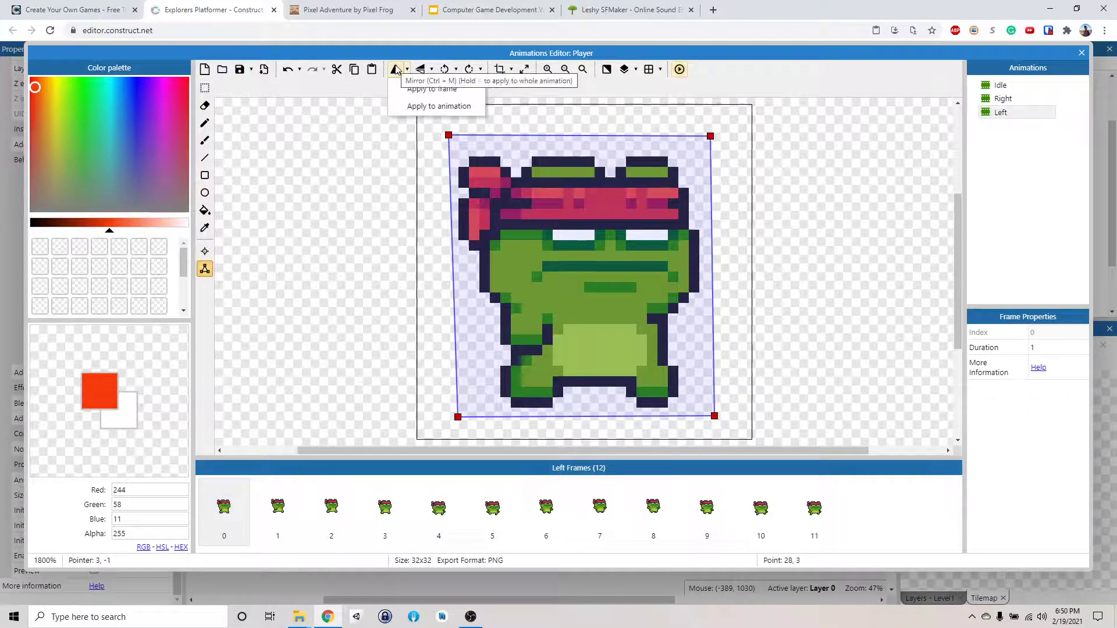
click(396, 70)
click(395, 70)
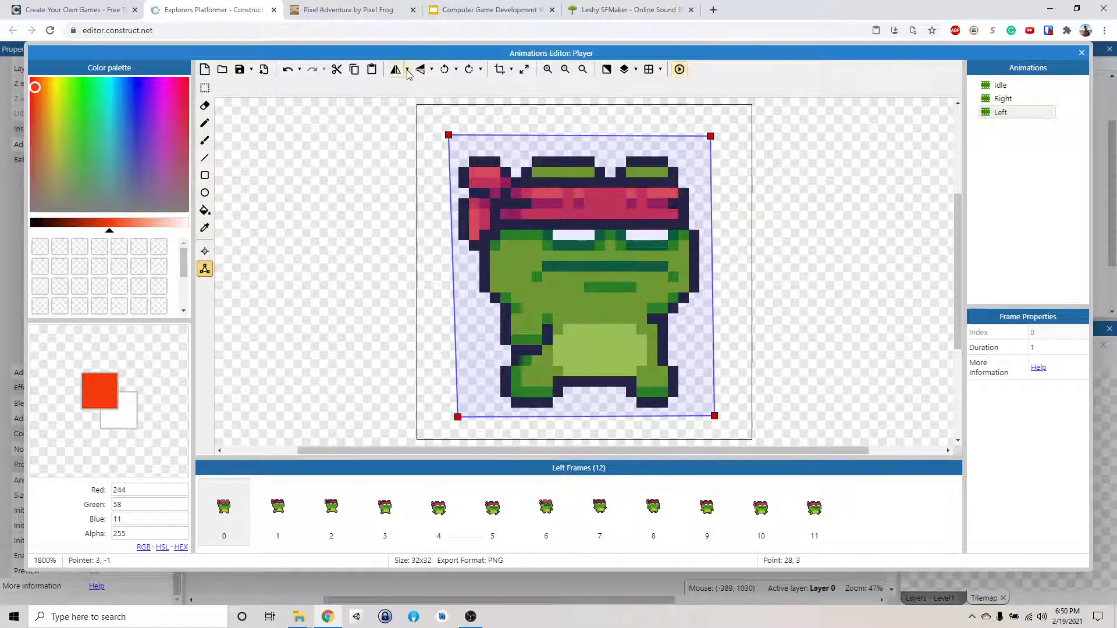
click(408, 71)
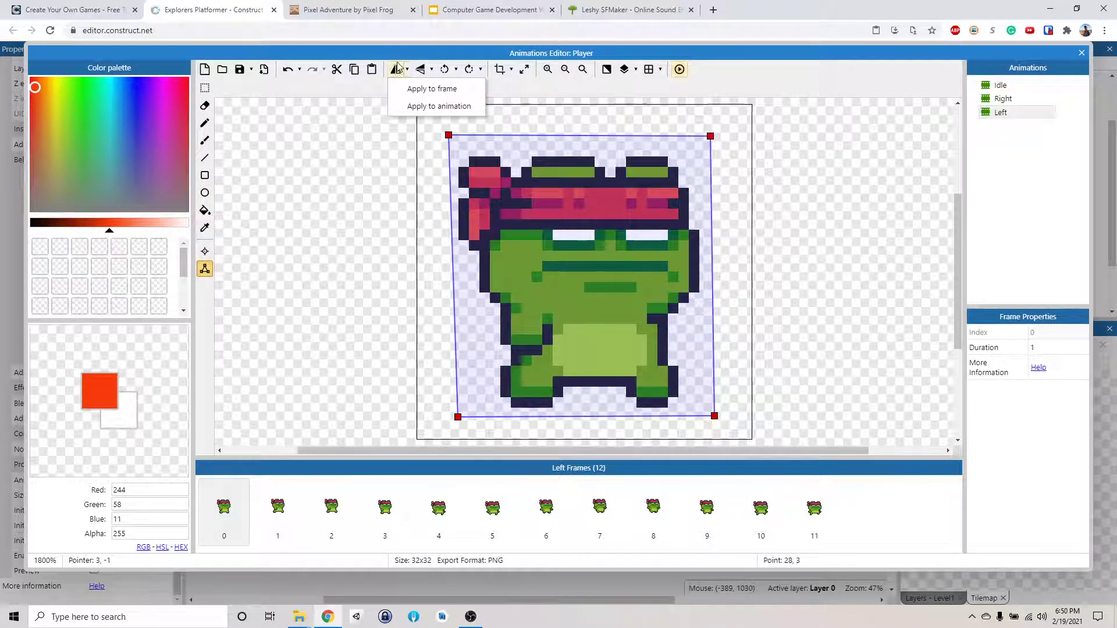
click(468, 107)
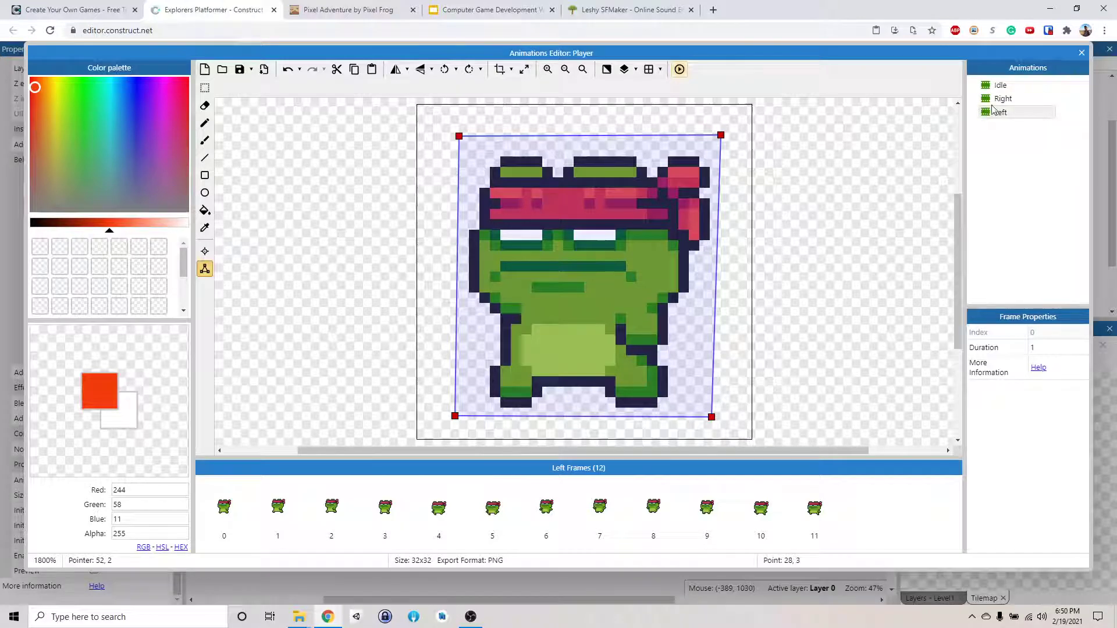
On Event sheet 1, add a new event with Keyboard 'Key is down' Left arrow.
click(1082, 53)
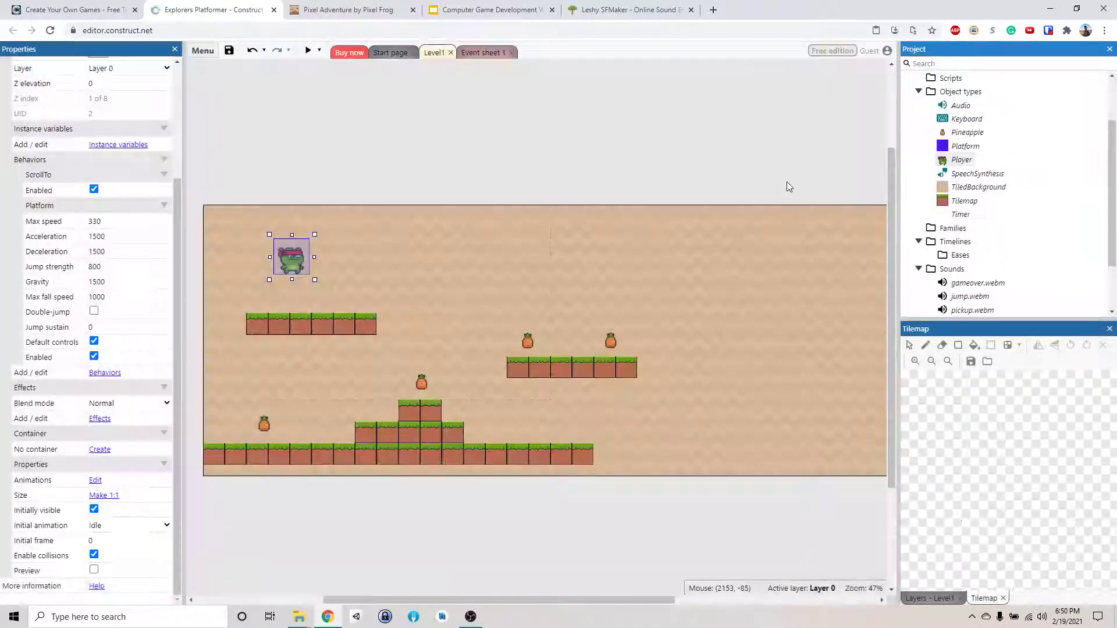
click(631, 132)
click(480, 53)
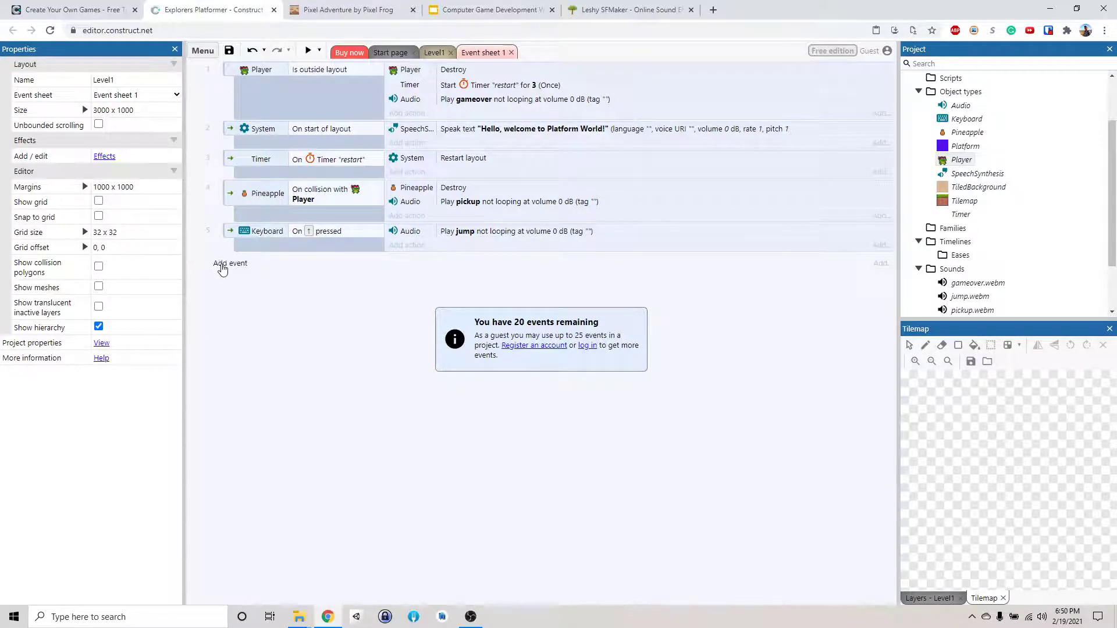
click(221, 265)
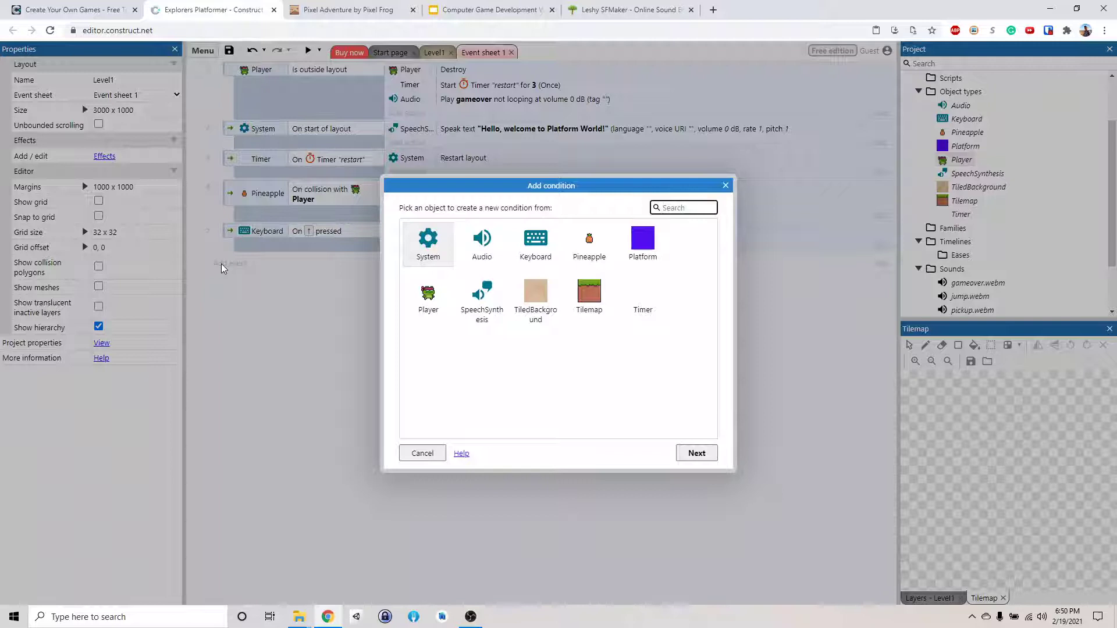
double_click(527, 252)
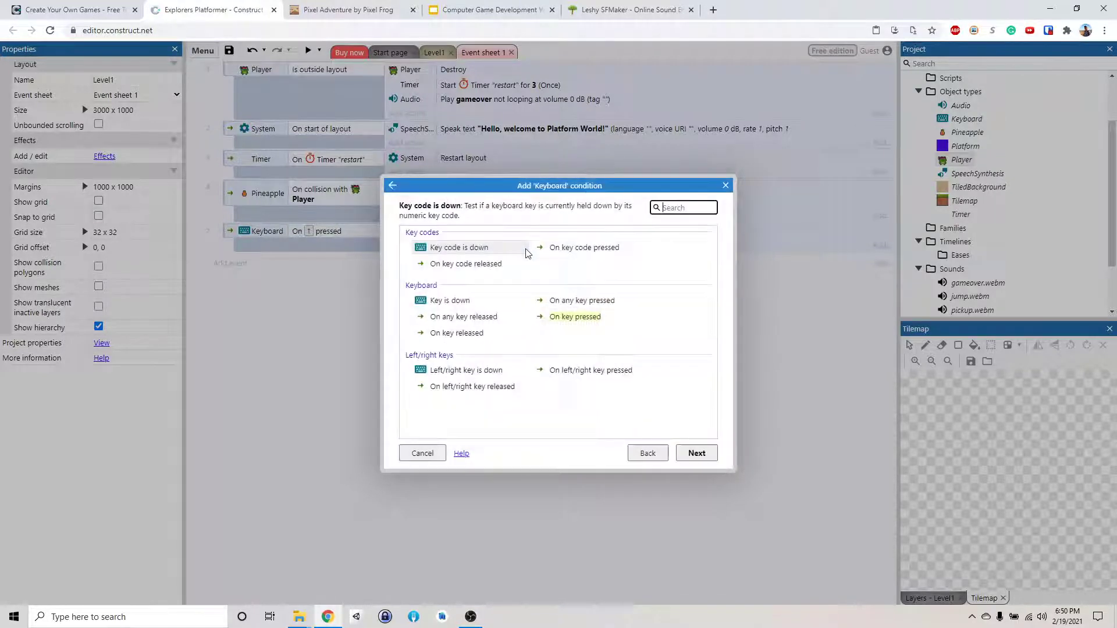
double_click(465, 303)
click(547, 293)
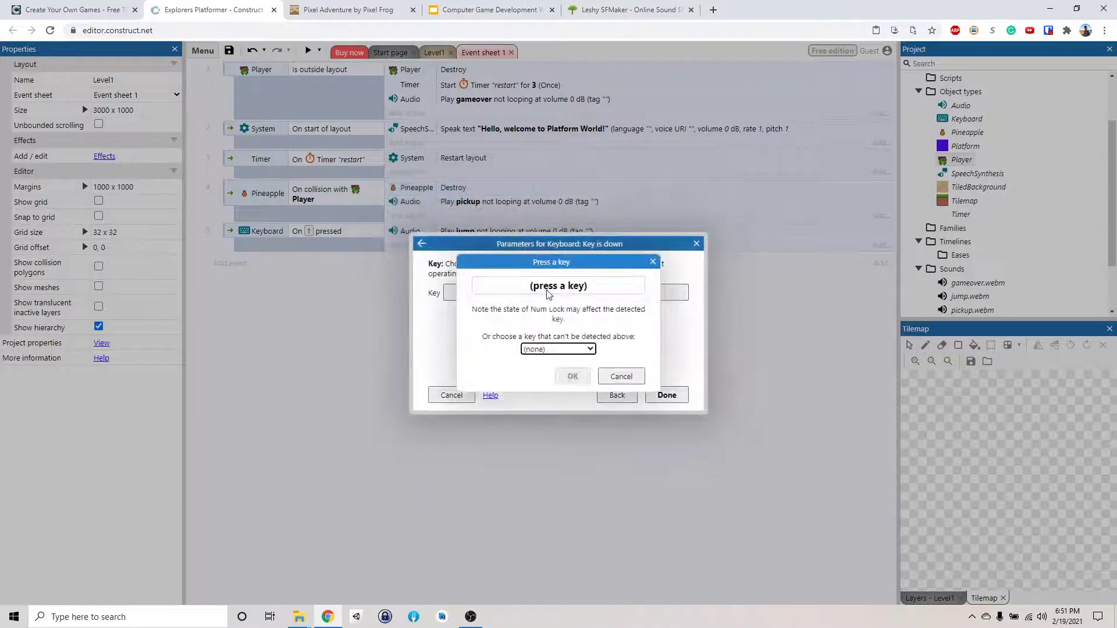
key(Left)
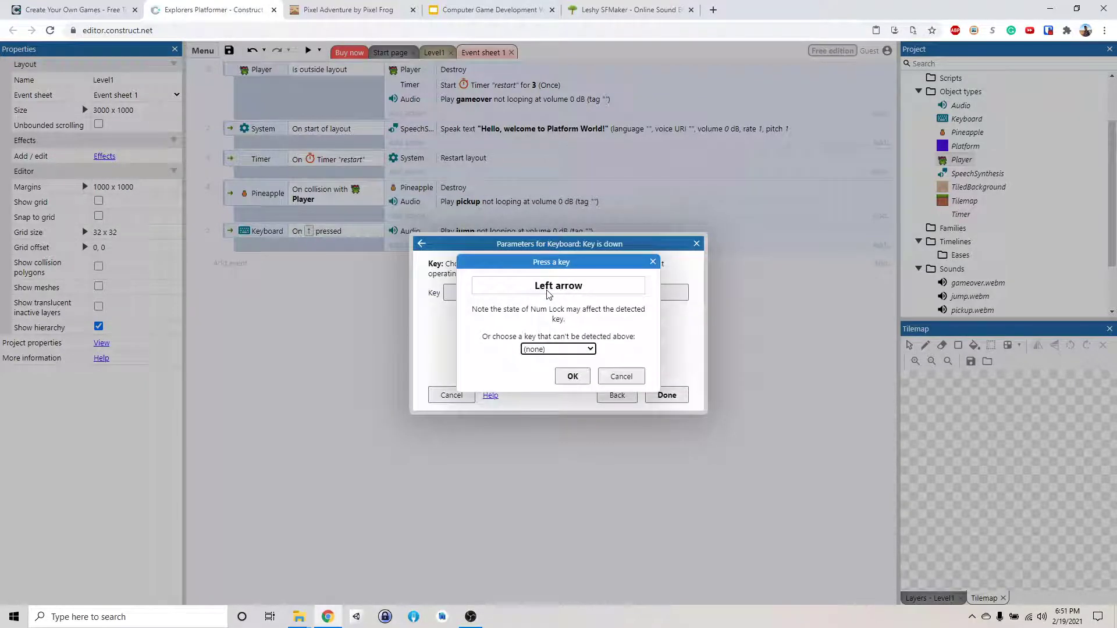
click(573, 377)
click(668, 395)
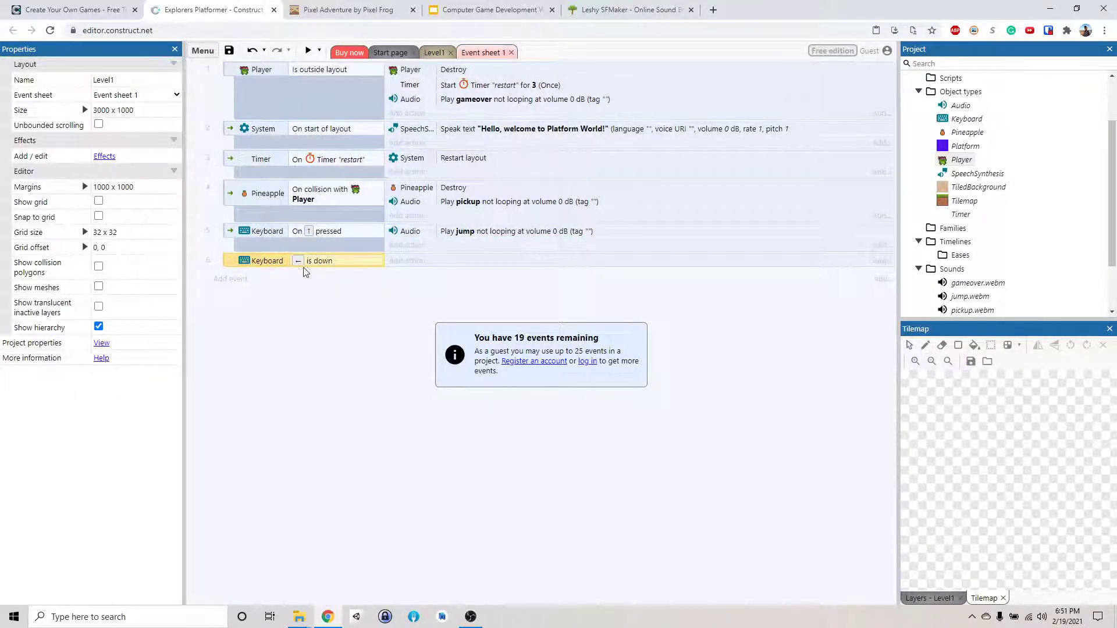
Give that event a Player 'Set animation' action to "Left".
click(408, 262)
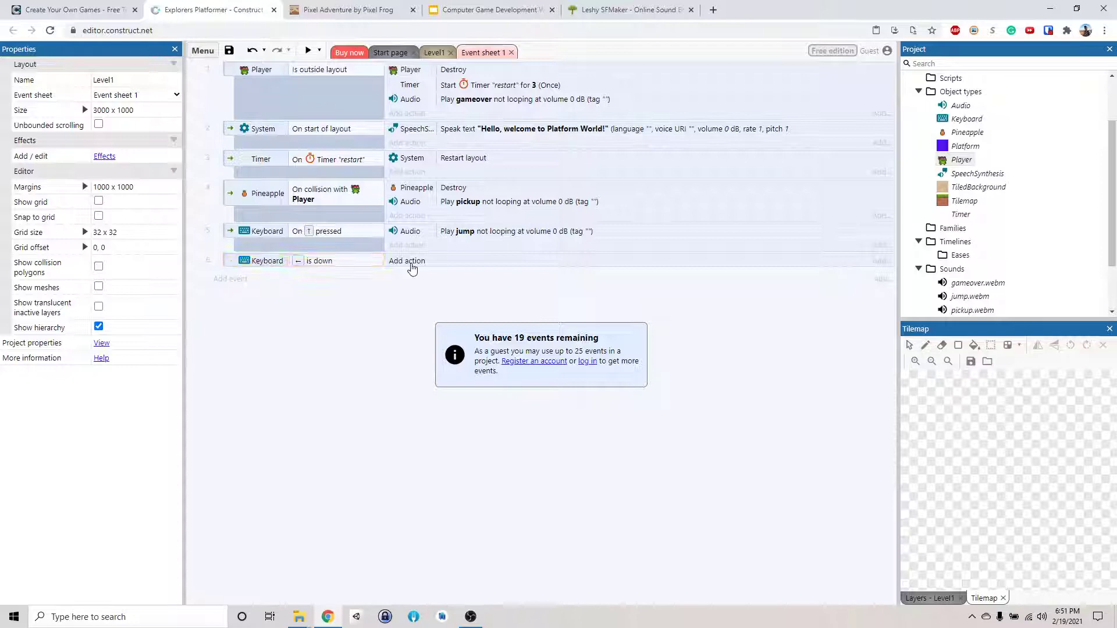
double_click(653, 249)
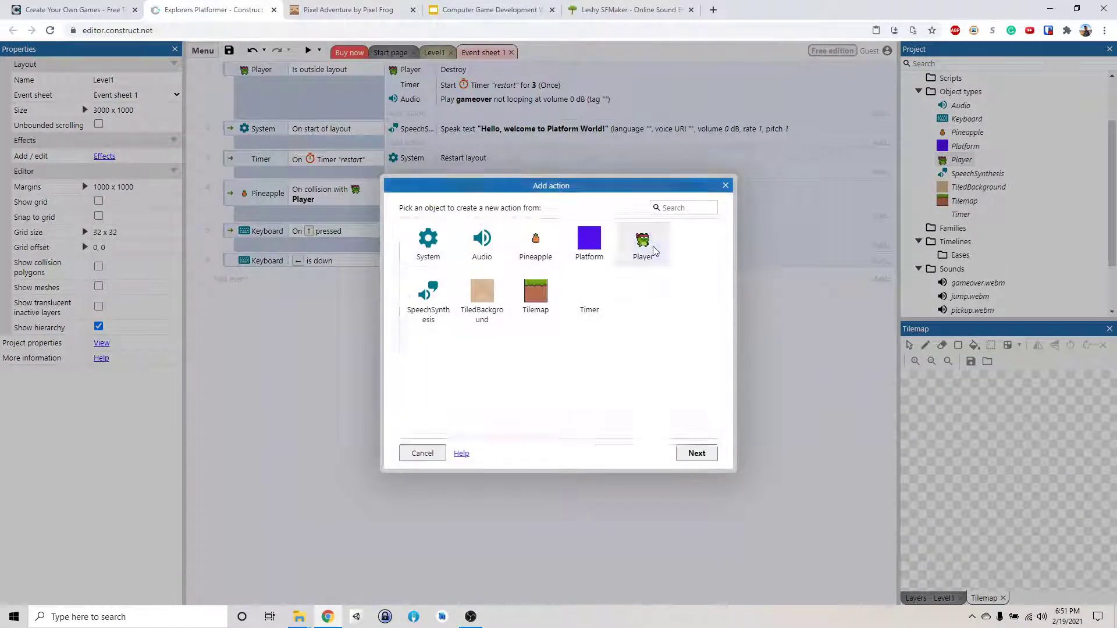
double_click(453, 317)
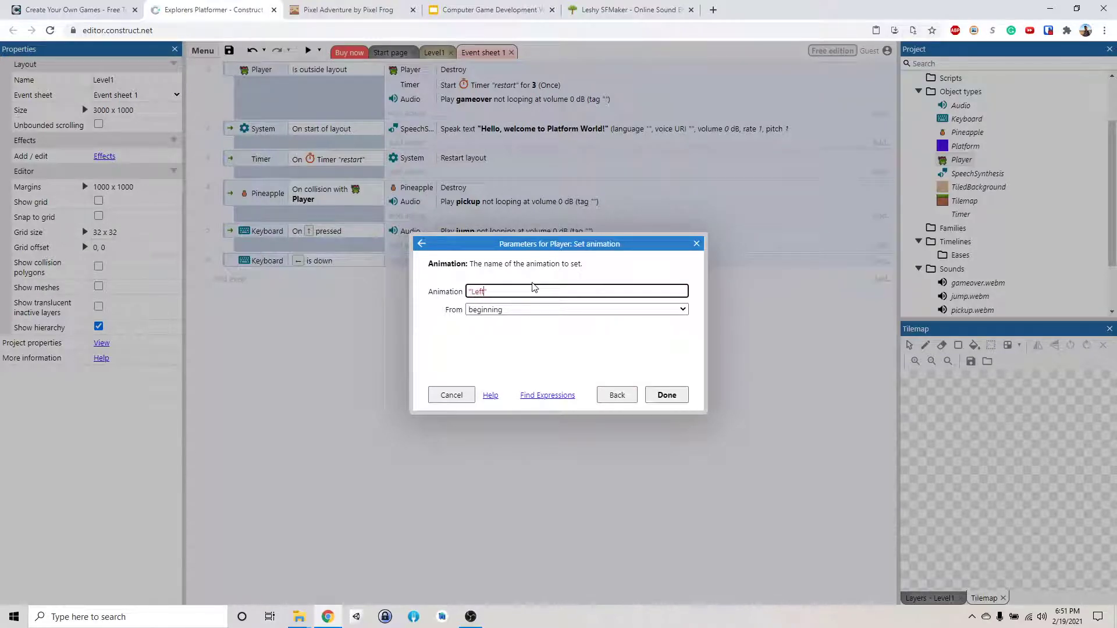
click(678, 395)
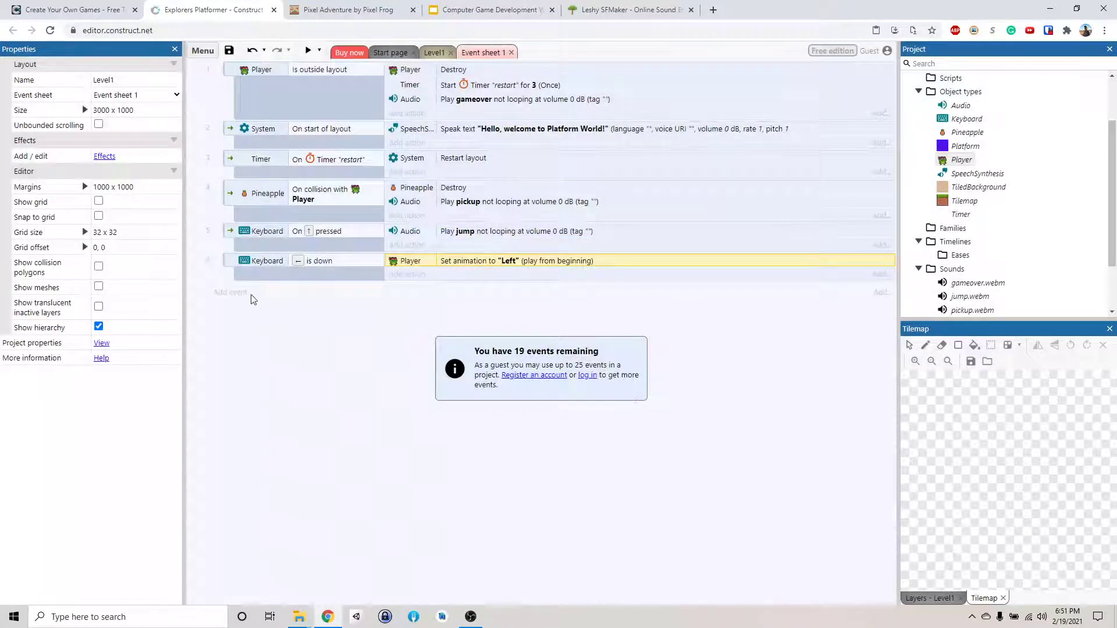
Add a new event with Keyboard 'Key is down' Right arrow condition.
click(229, 292)
double_click(521, 249)
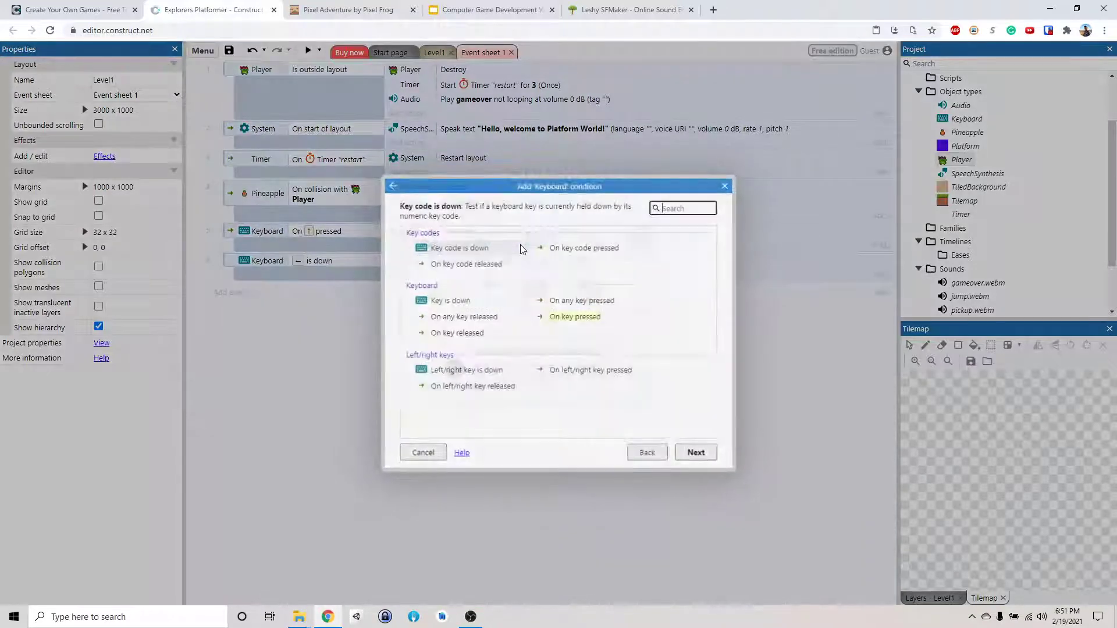
double_click(459, 301)
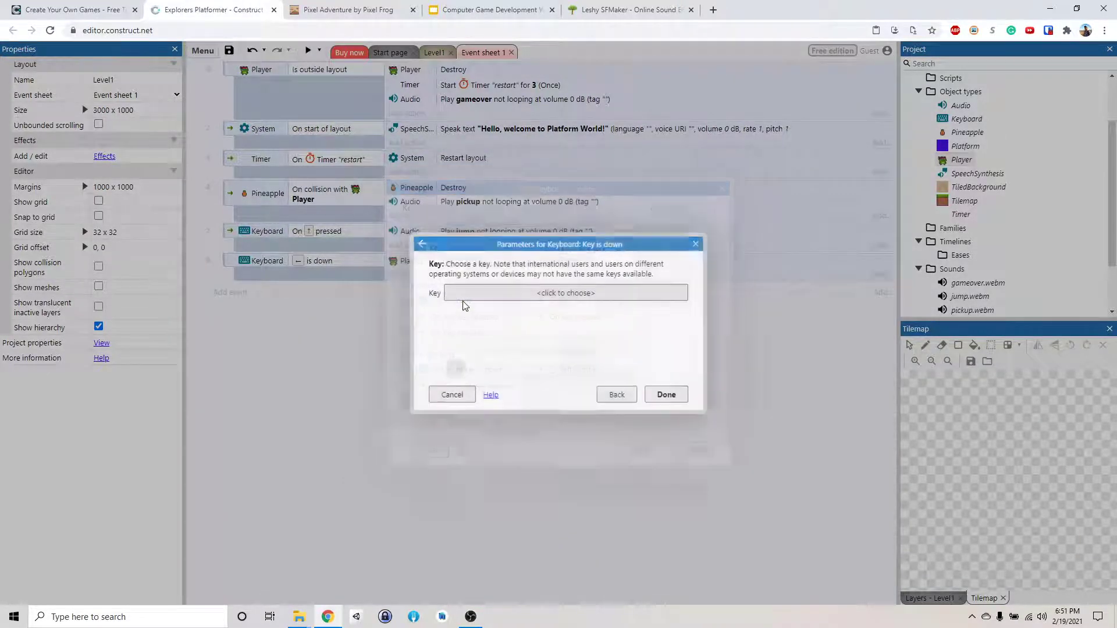
click(503, 294)
key(Right)
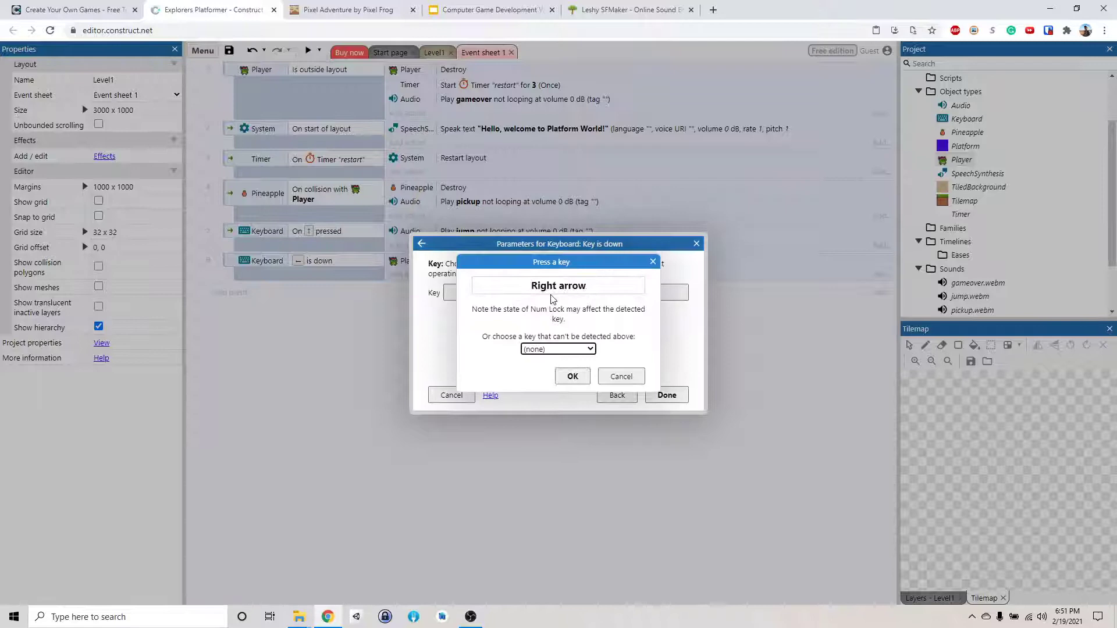
click(571, 376)
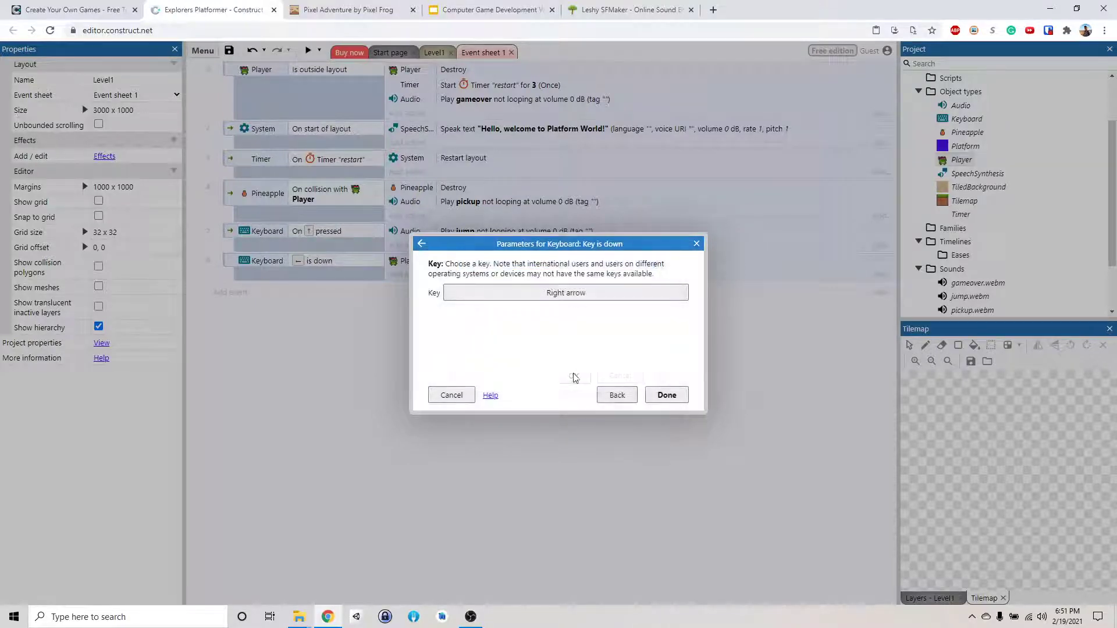
click(667, 396)
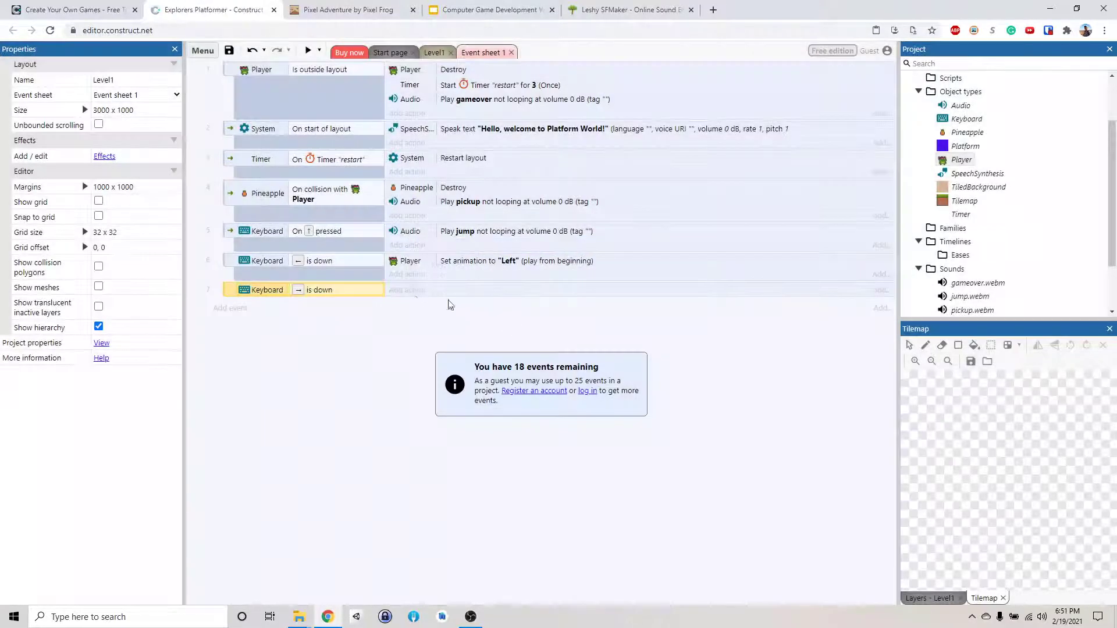
Add a Player 'Set animation' action with the name "Right".
click(410, 291)
double_click(643, 240)
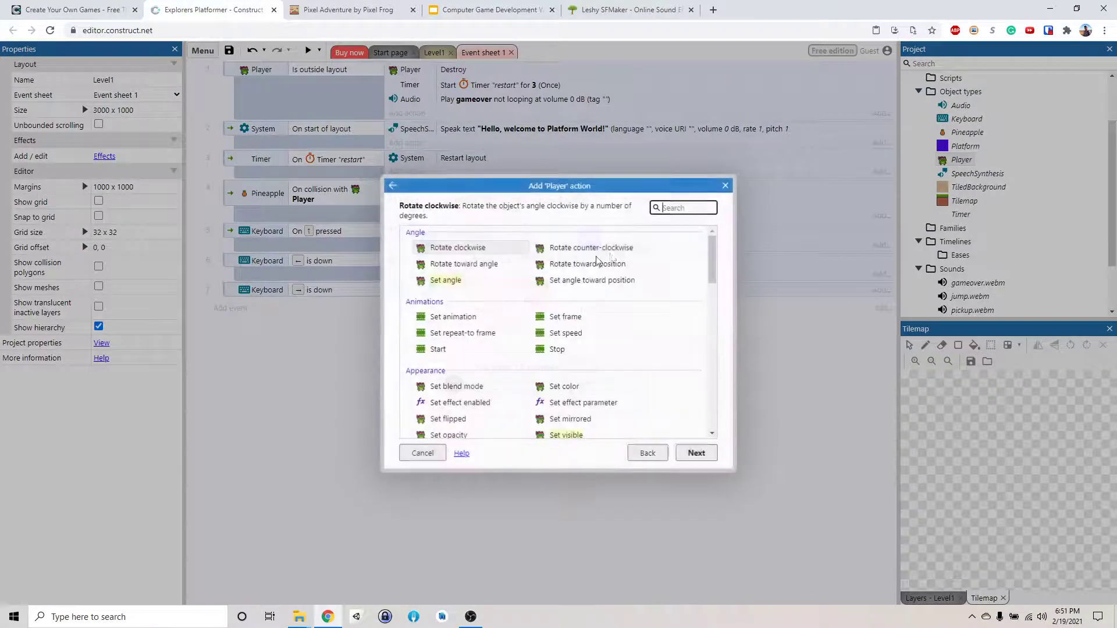
double_click(438, 316)
click(495, 289)
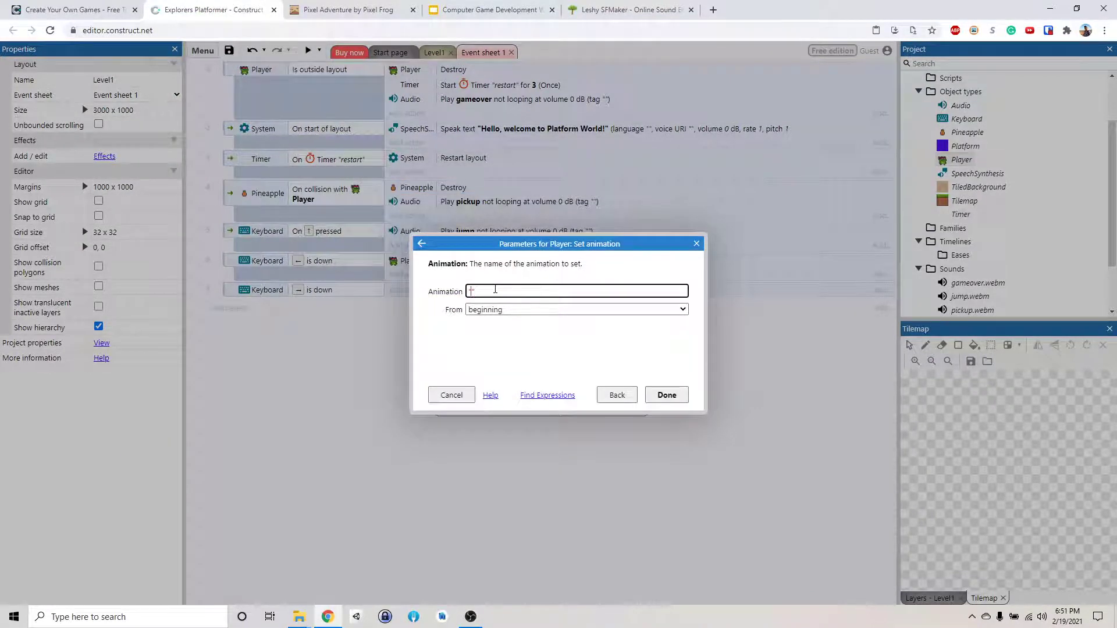
text(Right)
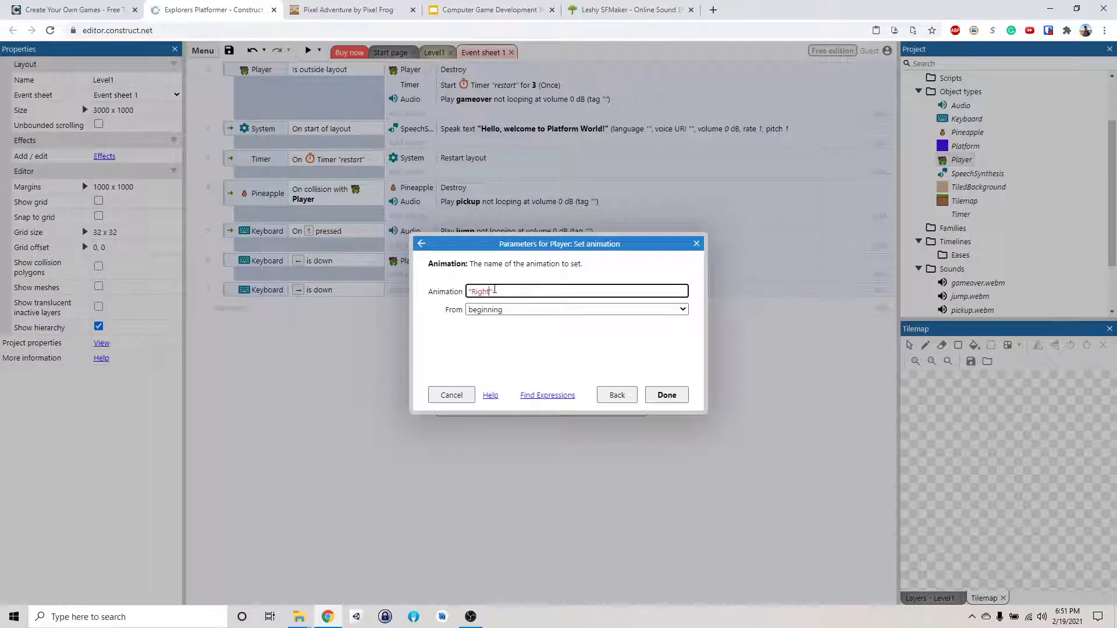
click(673, 393)
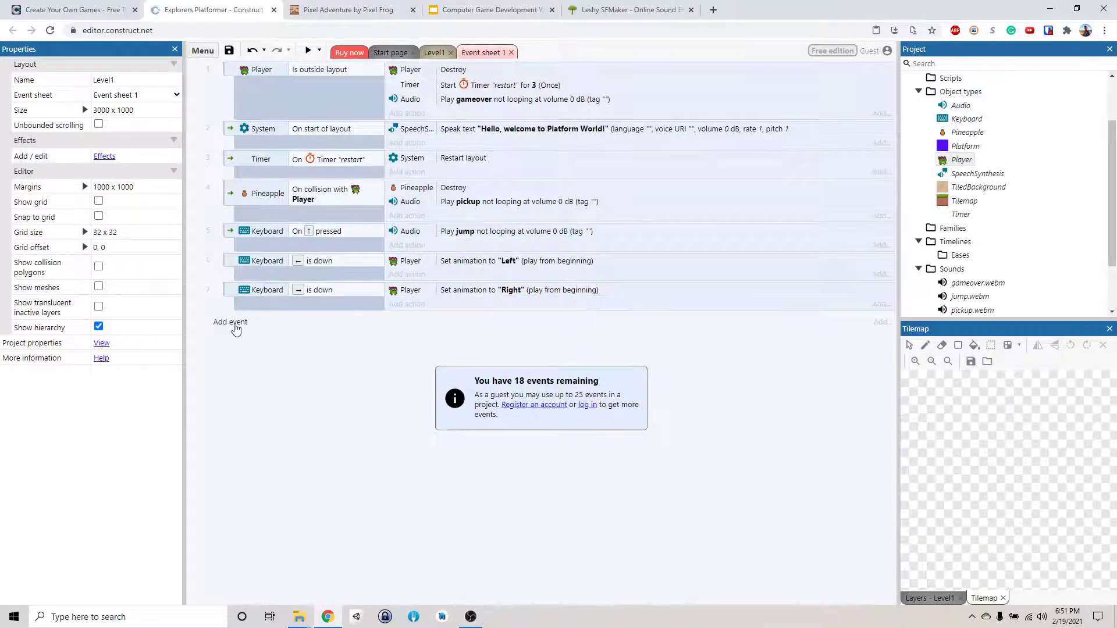
Add a new event with Player Platform 'Compare speed' equal to 0.
click(235, 324)
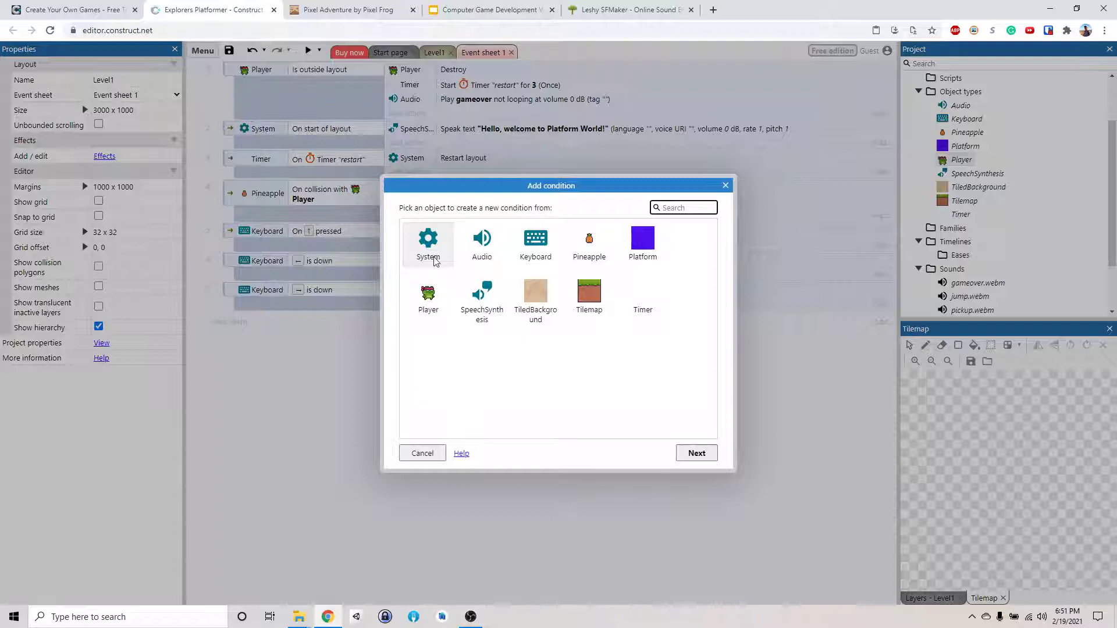
double_click(439, 298)
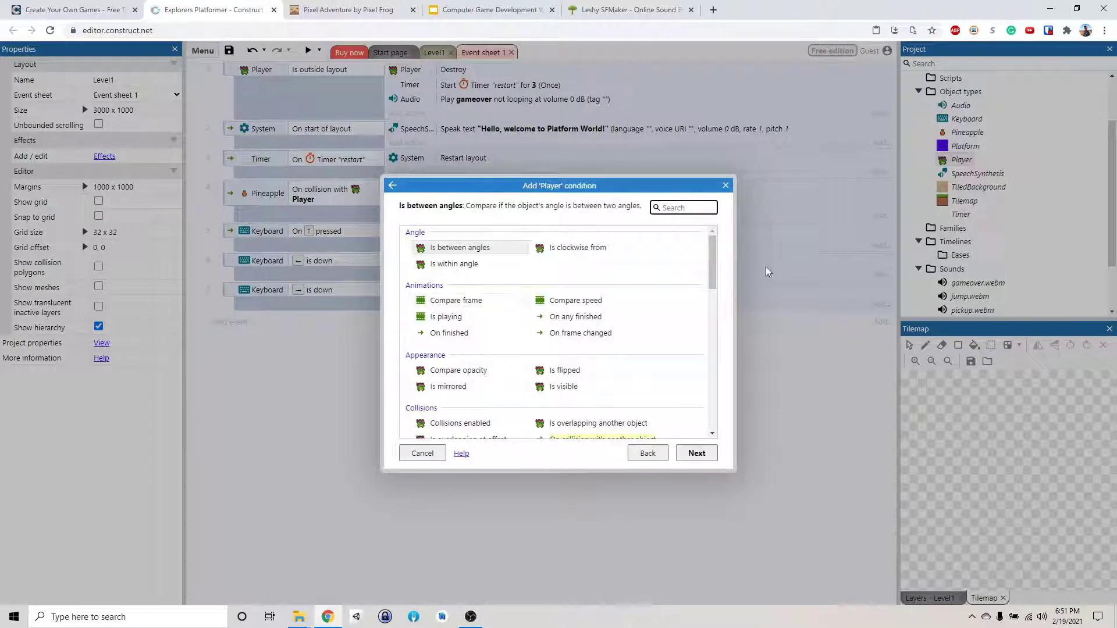
drag(712, 270, 712, 353)
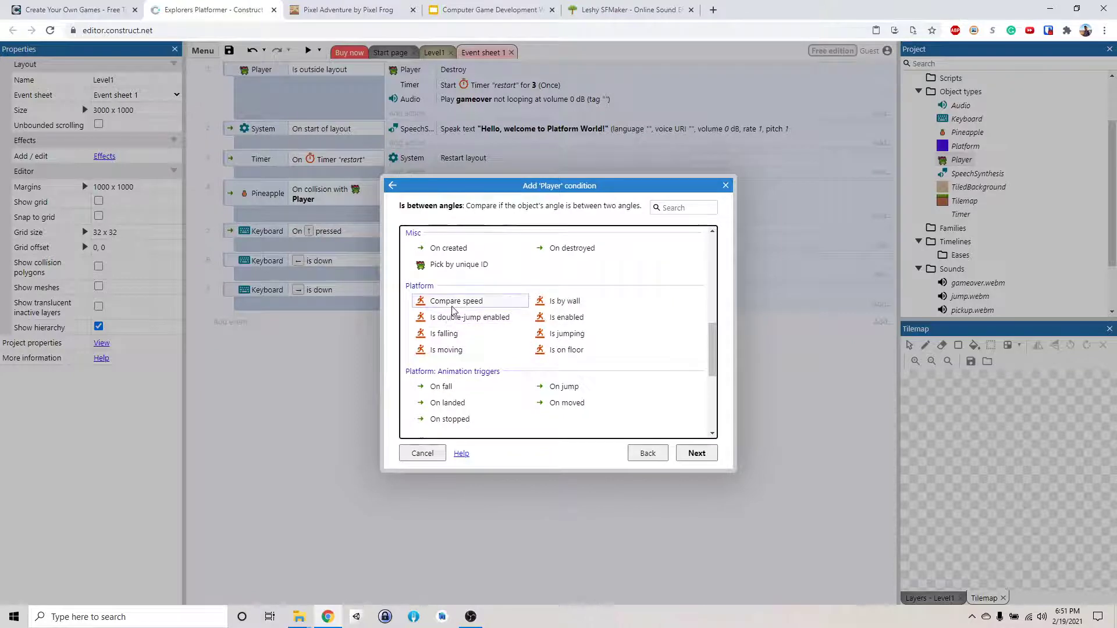
double_click(489, 303)
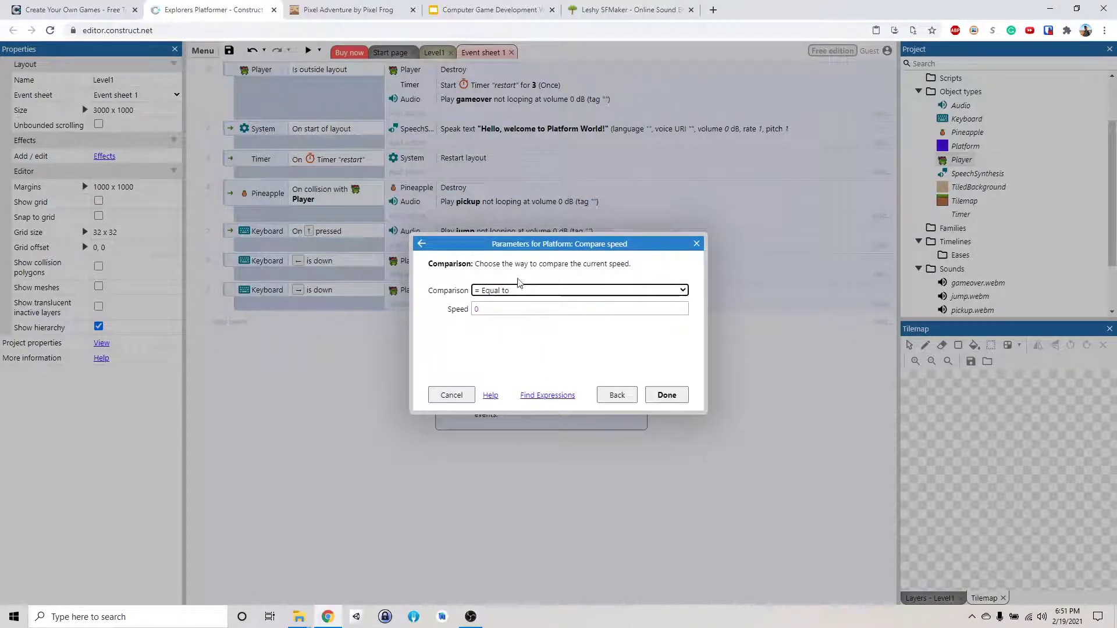
click(666, 395)
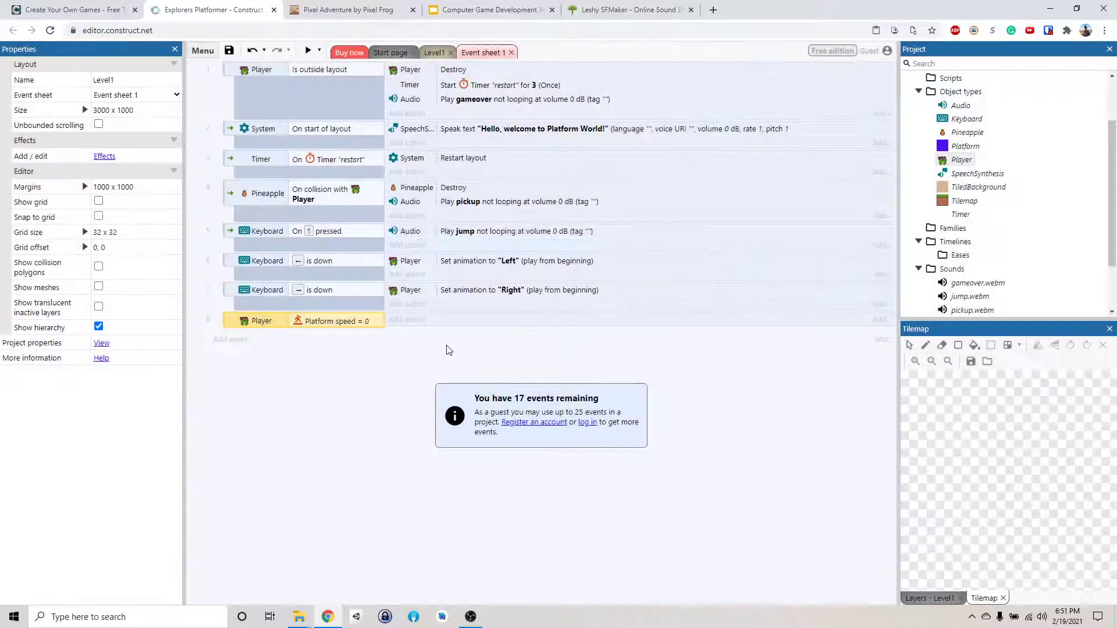
Add a Player 'Set animation' action to "Idle" for that event.
click(410, 320)
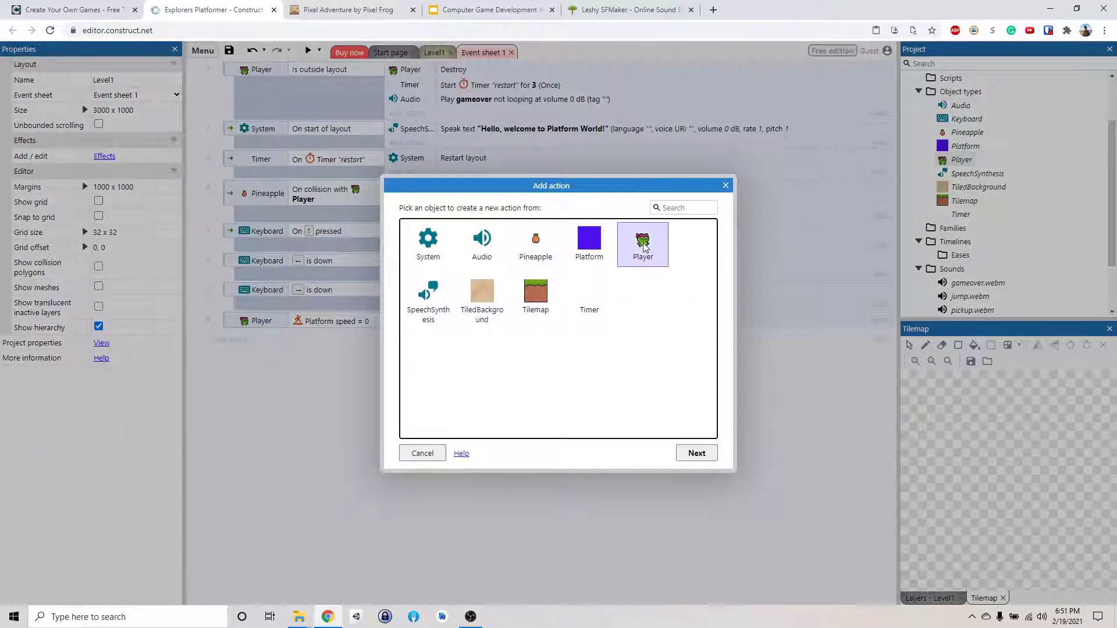
double_click(643, 244)
double_click(447, 324)
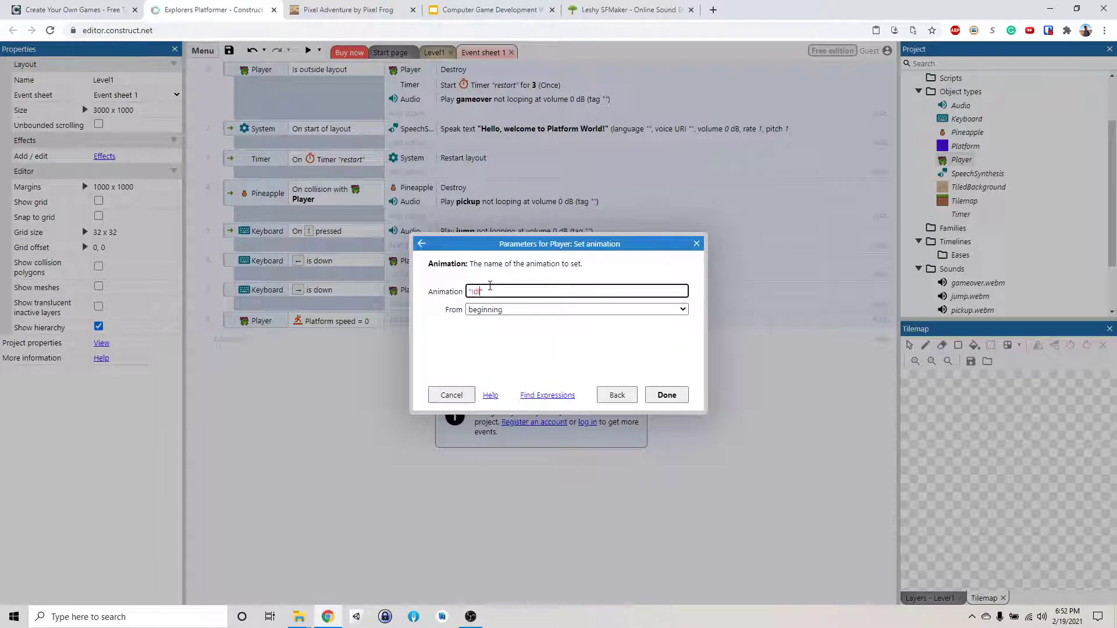
click(666, 395)
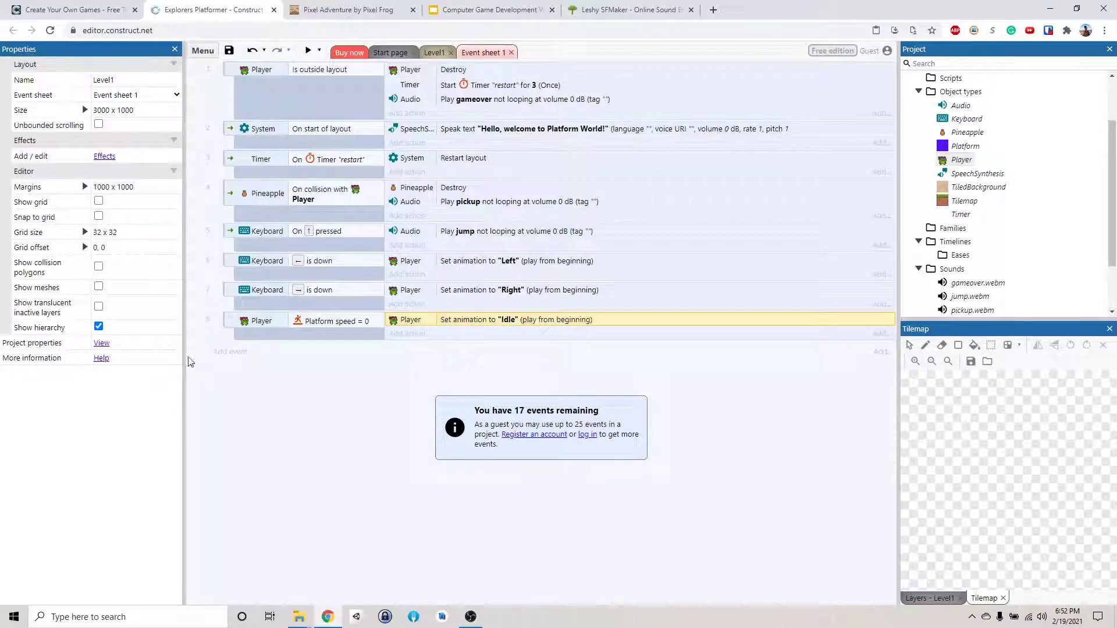
Review the Player's Idle, Right and Left animations on Level1, then run the layout preview.
click(434, 53)
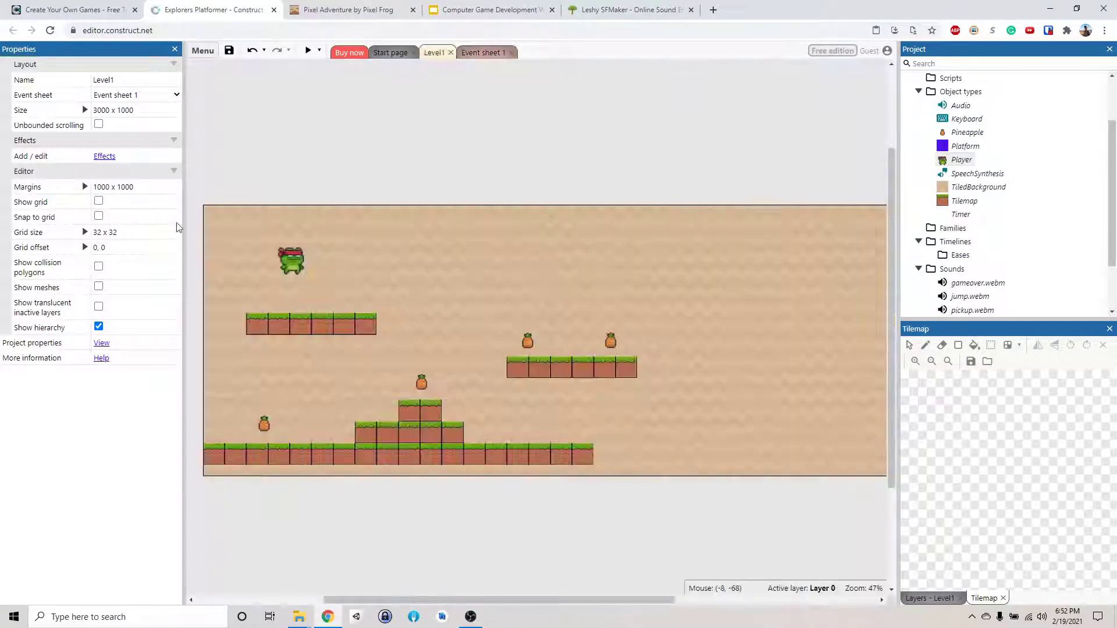
click(960, 160)
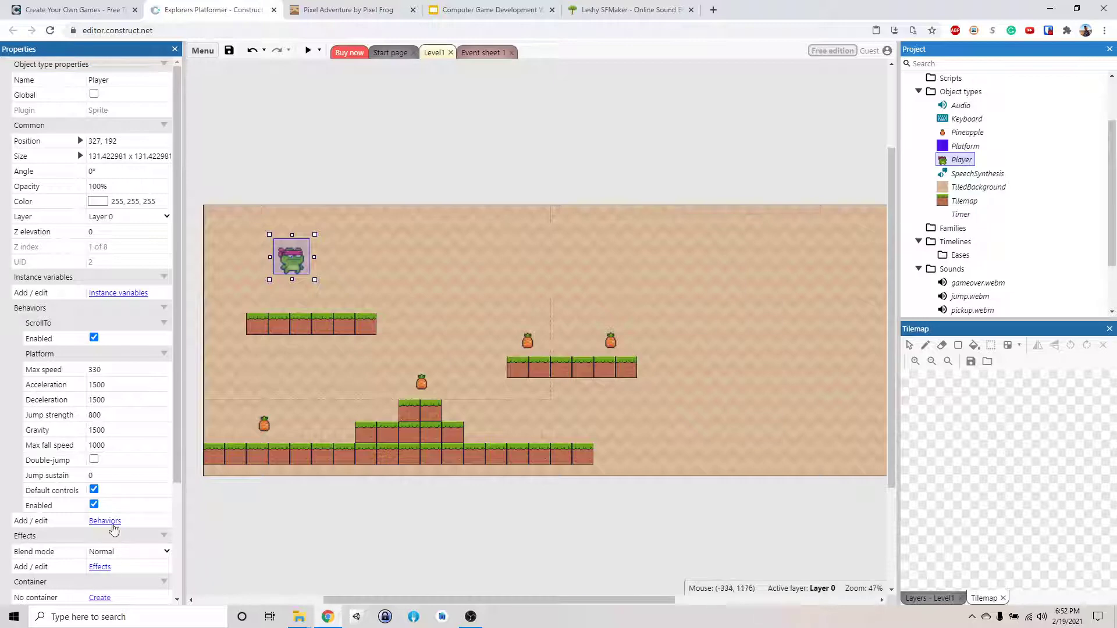
scroll(110, 512, down, 3)
click(95, 481)
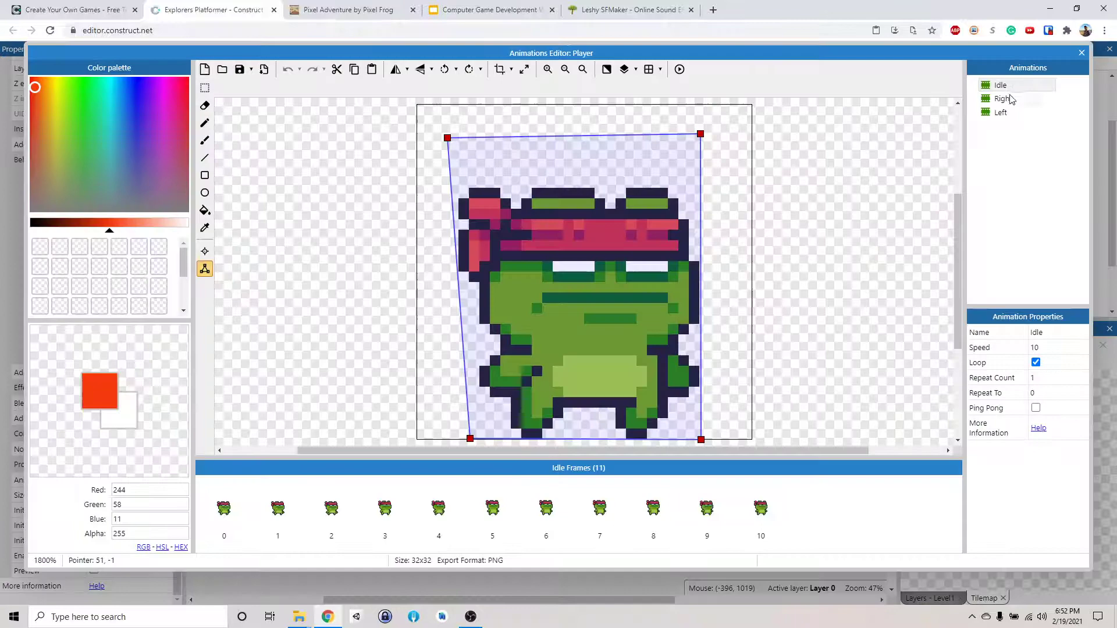
click(1082, 53)
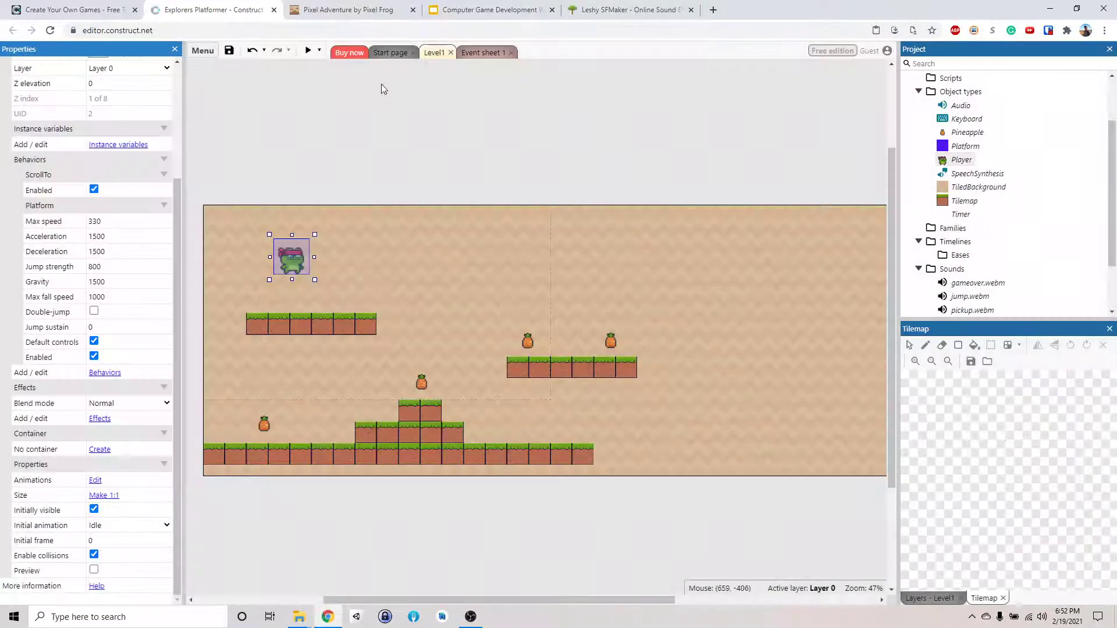
click(307, 51)
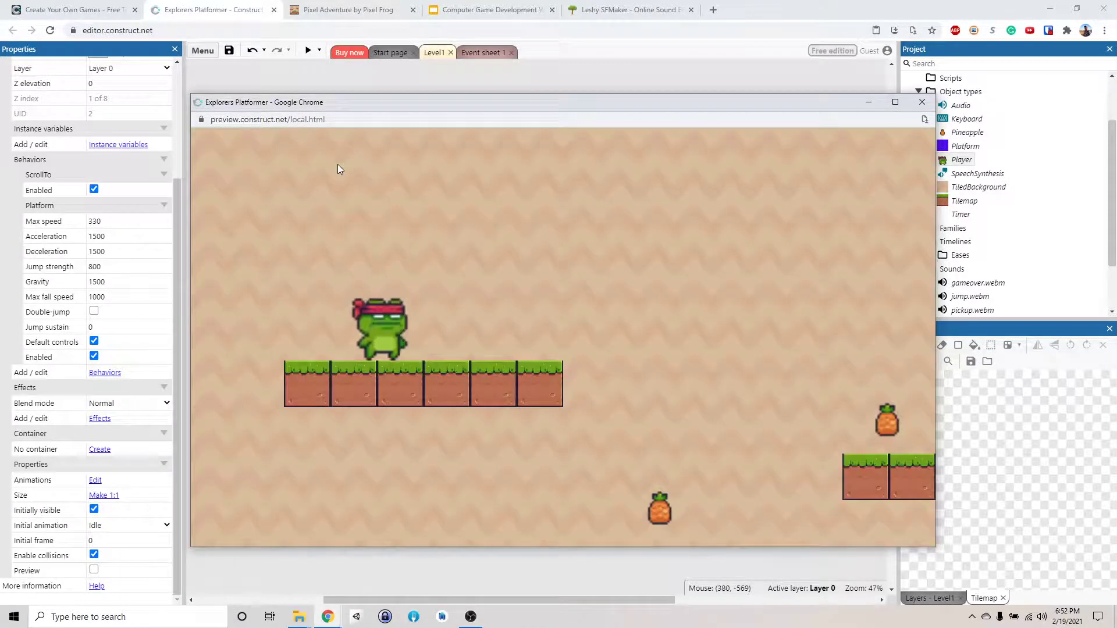
Run the frog right, jump, then run back left to the ground and across the middle.
key(Right)
key(Up)
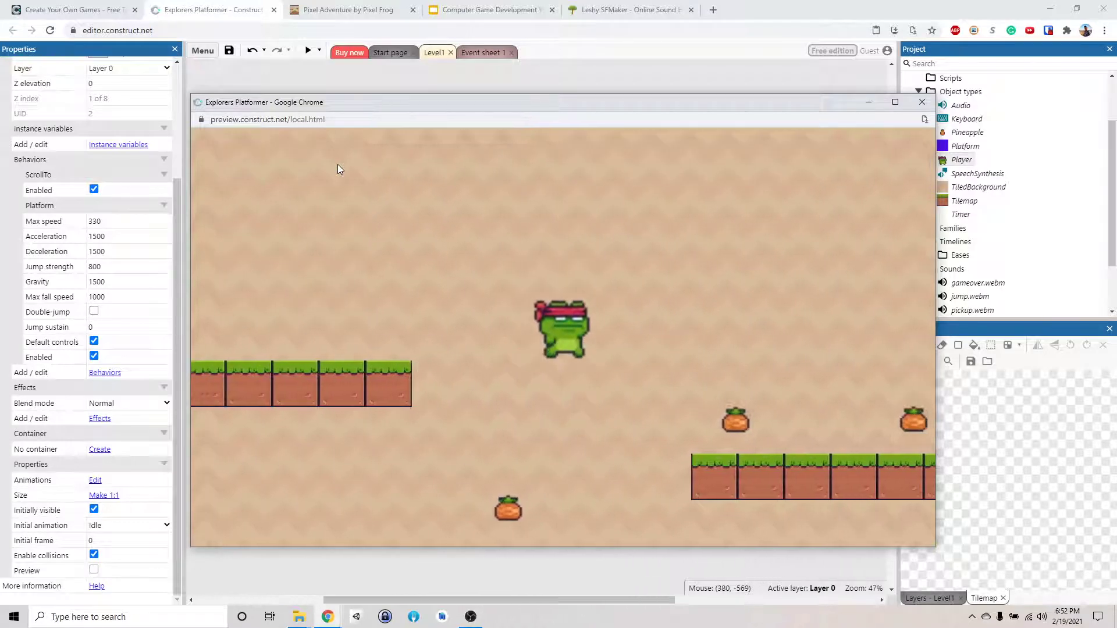
key(Up)
key(Left)
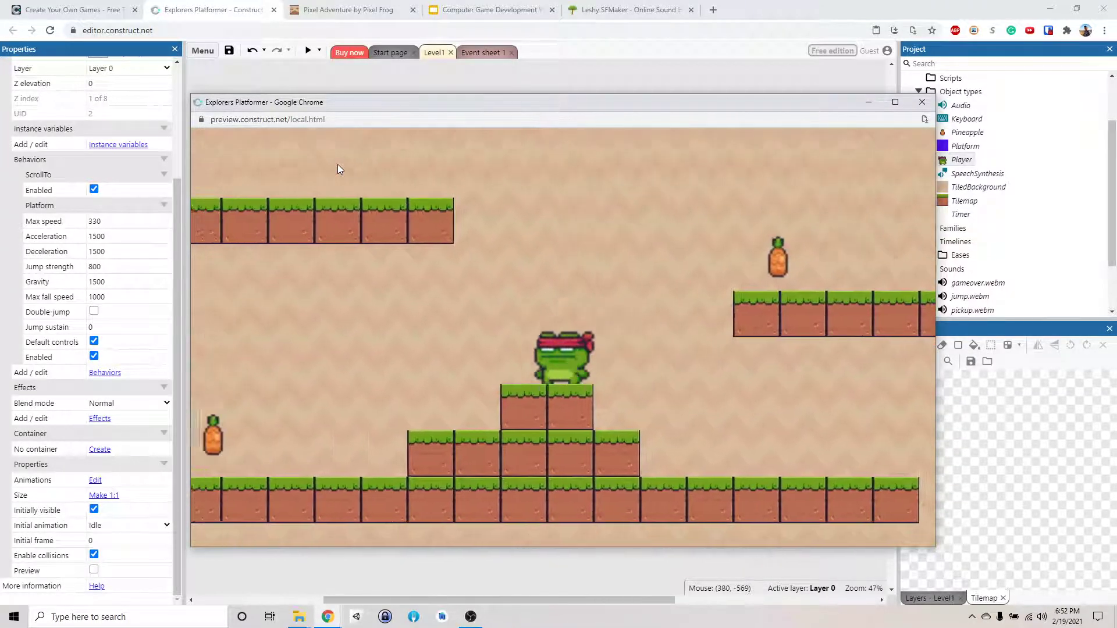
key(Left)
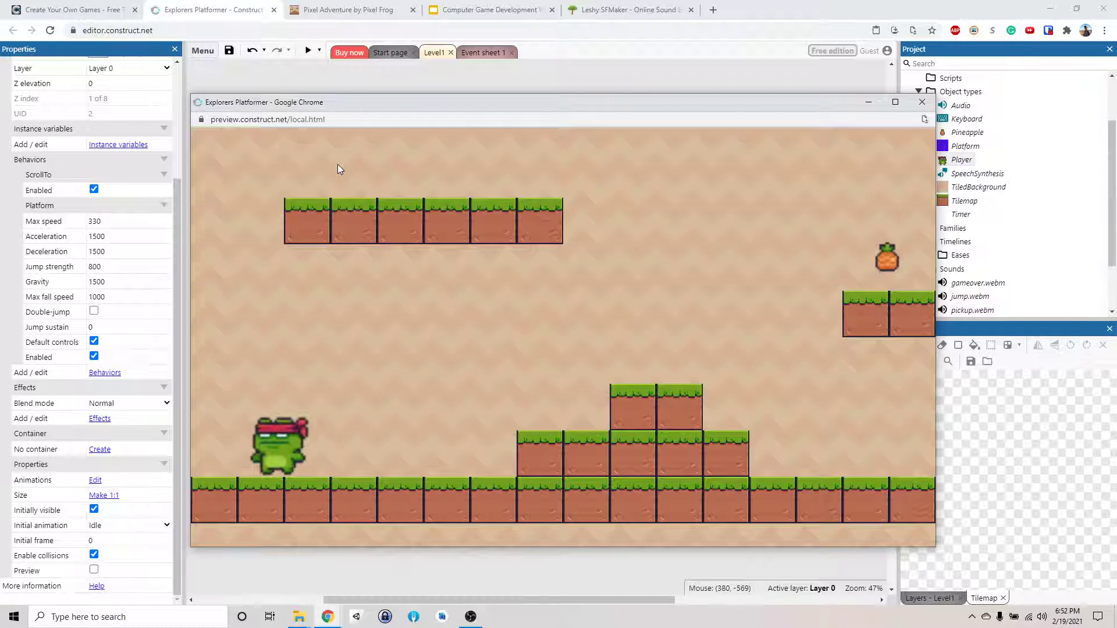
key(Right)
key(Left)
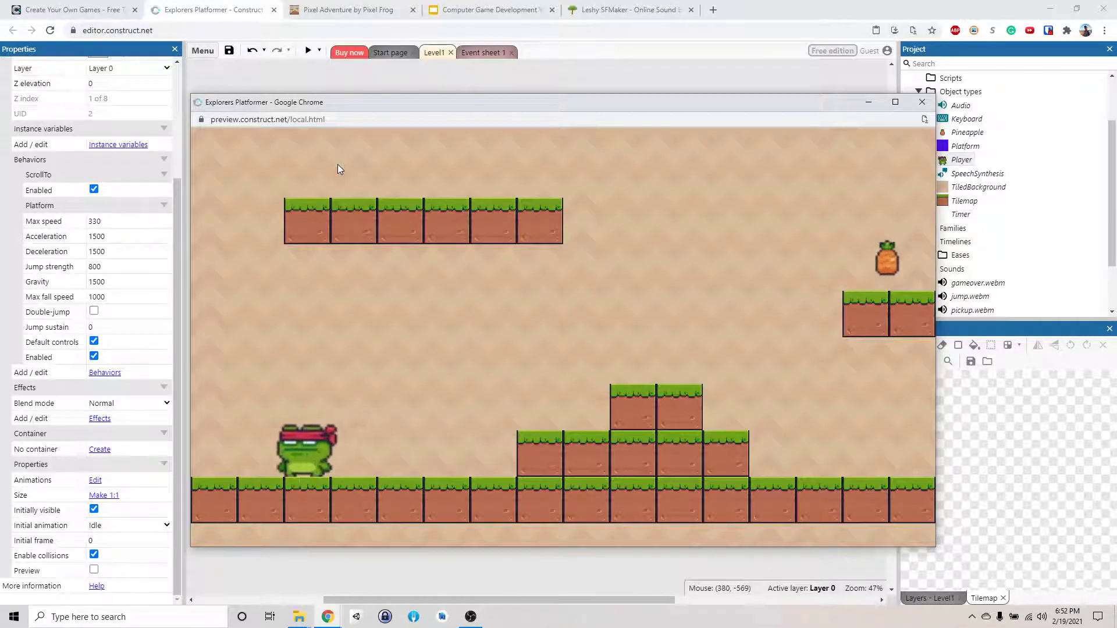
key(Left)
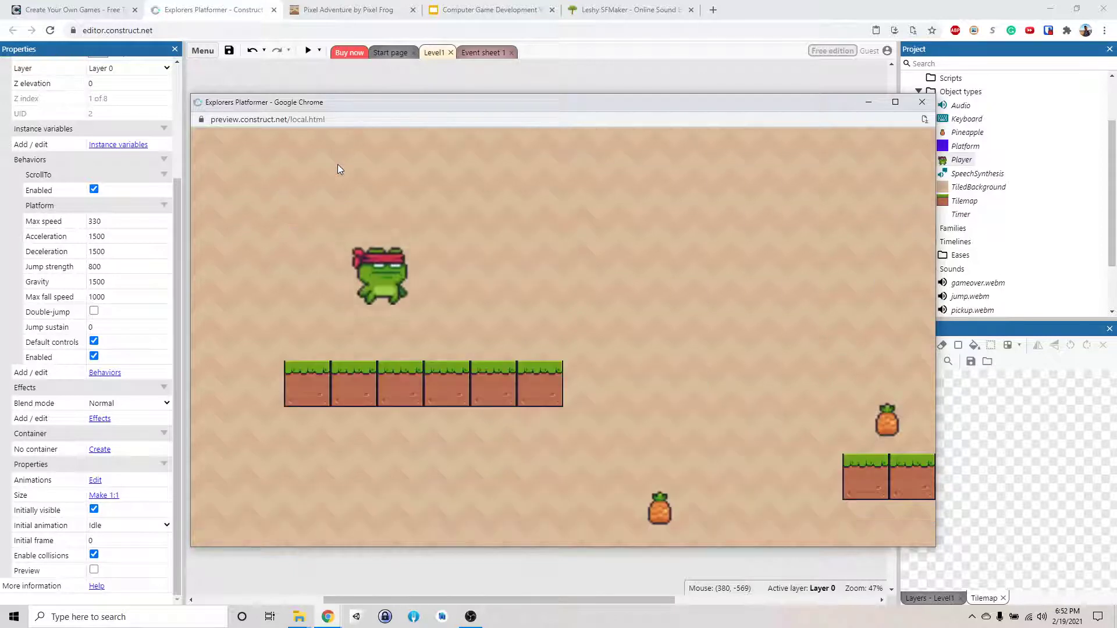
Run right off the platform edge, jump, and steer left onto the two-block platform.
key(Right)
key(Up)
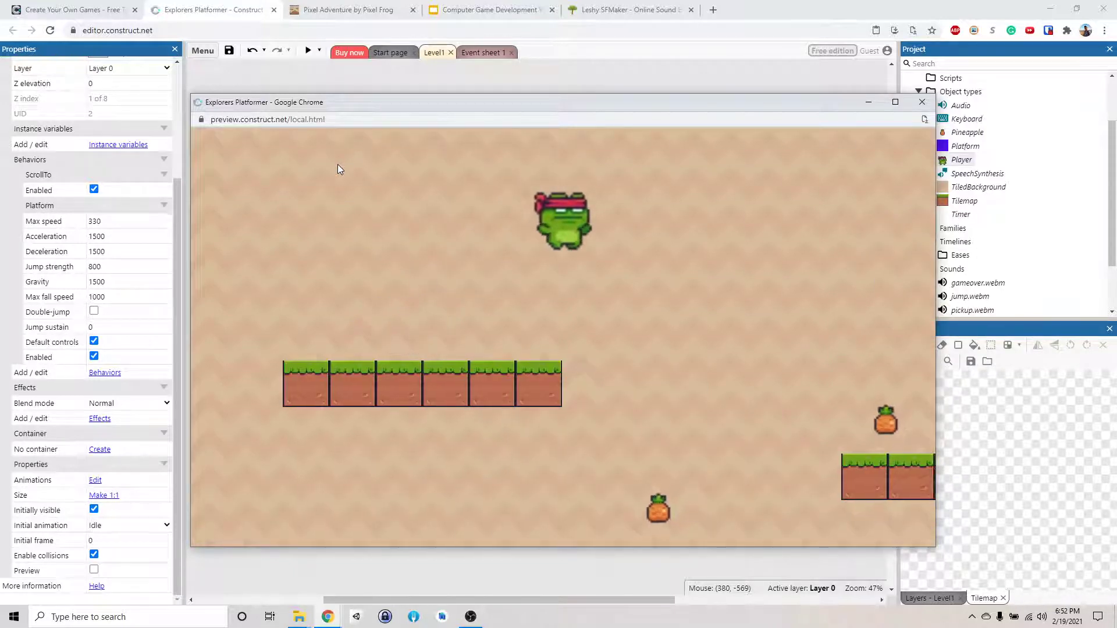
key(Right)
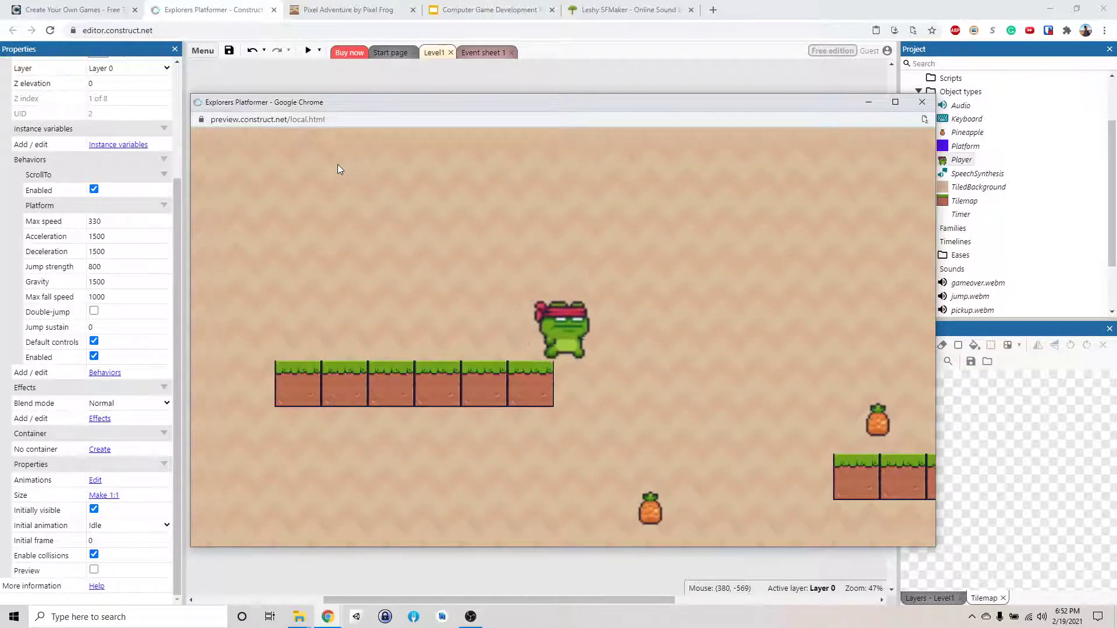
key(Right)
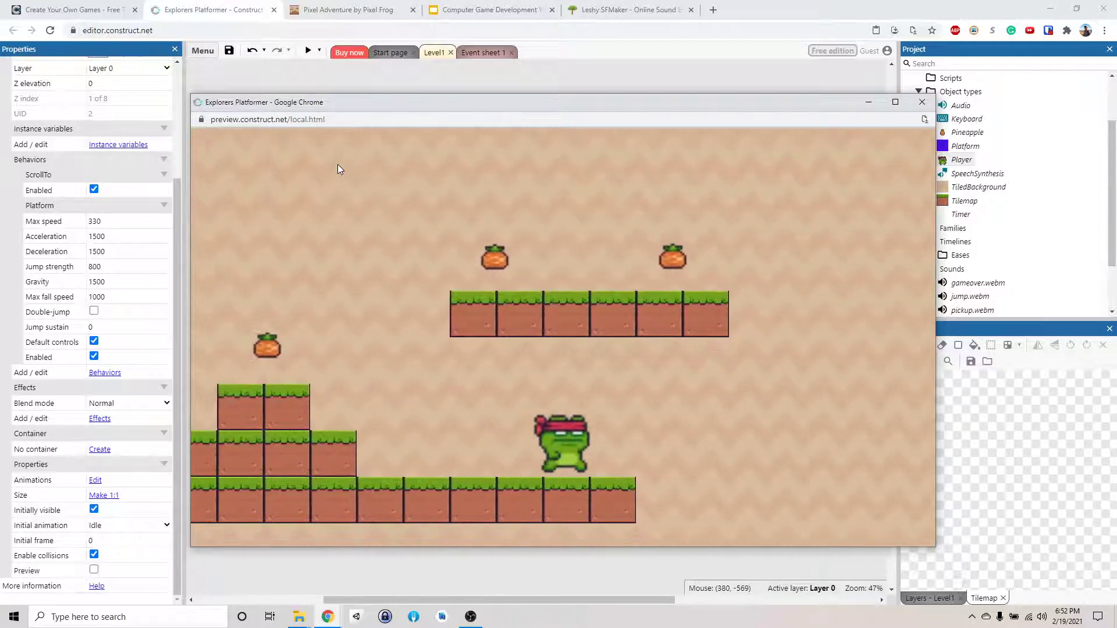
key(Left)
key(Up)
key(Left)
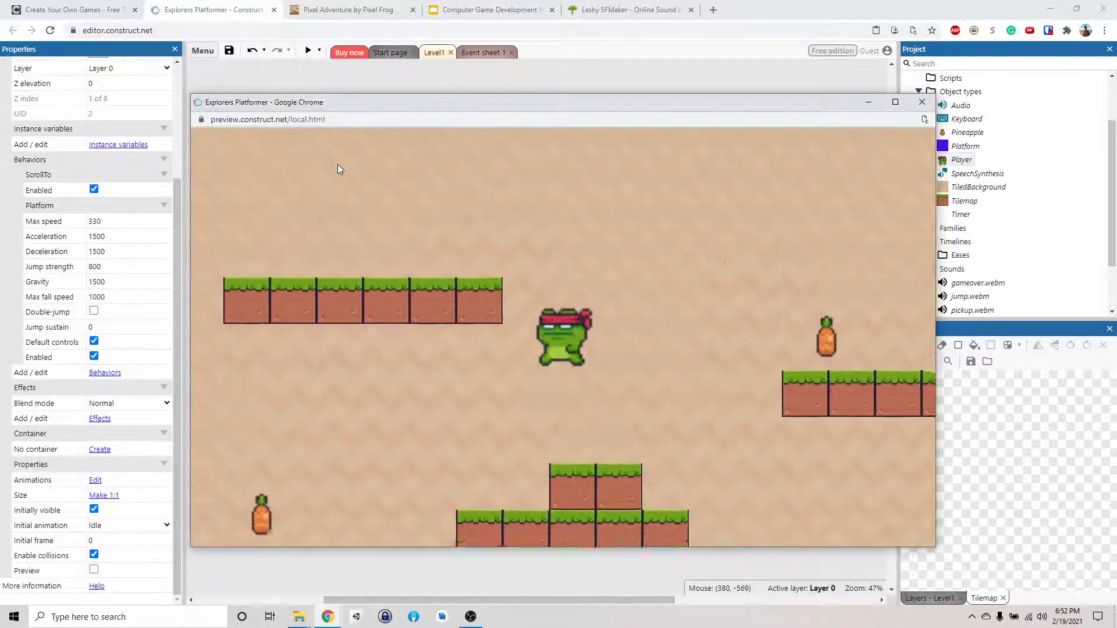